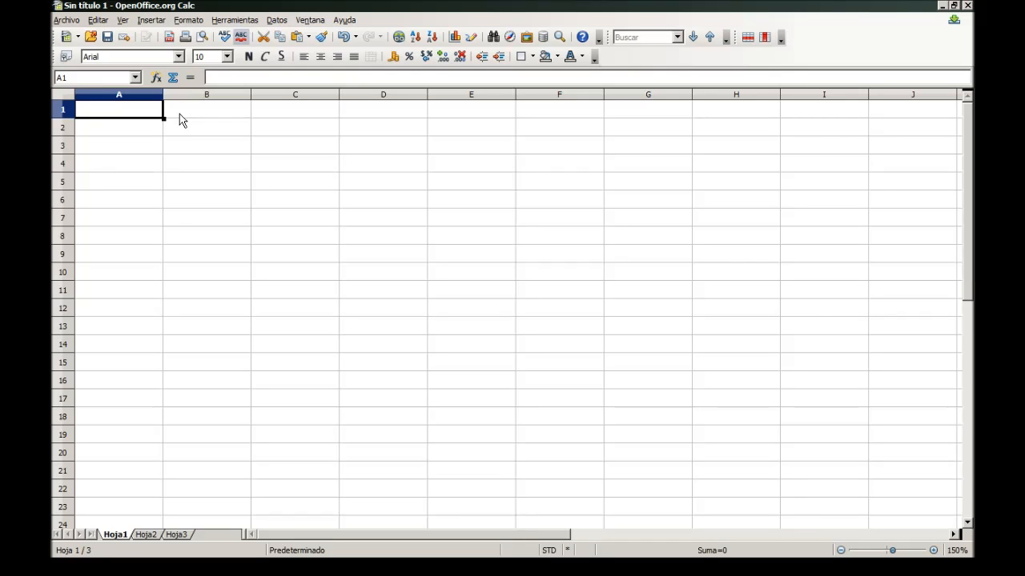
Widen column A slightly and enter row 1 data: 1 in A1 and "Edificio" in B1.
drag(163, 94, 188, 97)
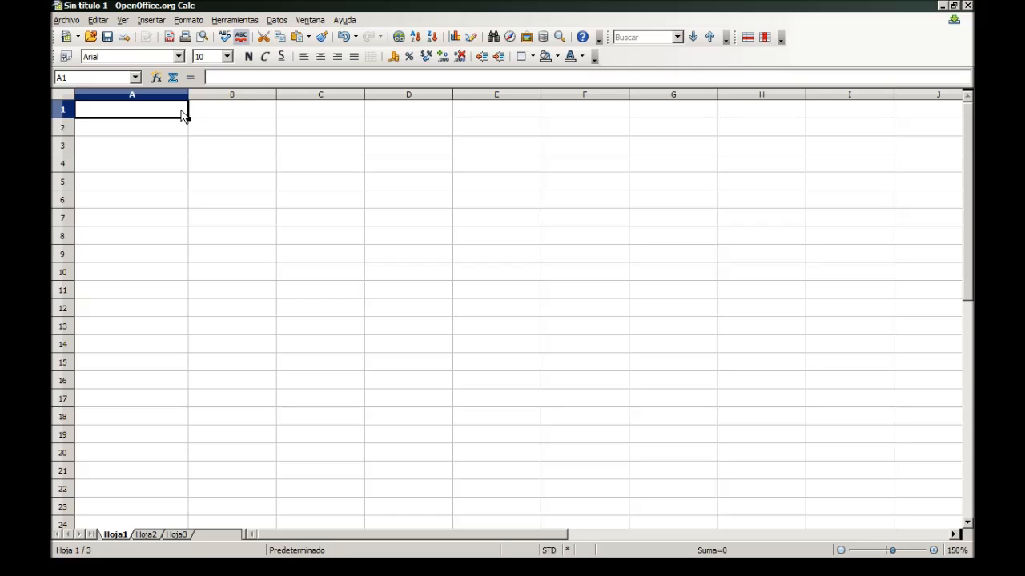
text(1)
click(222, 114)
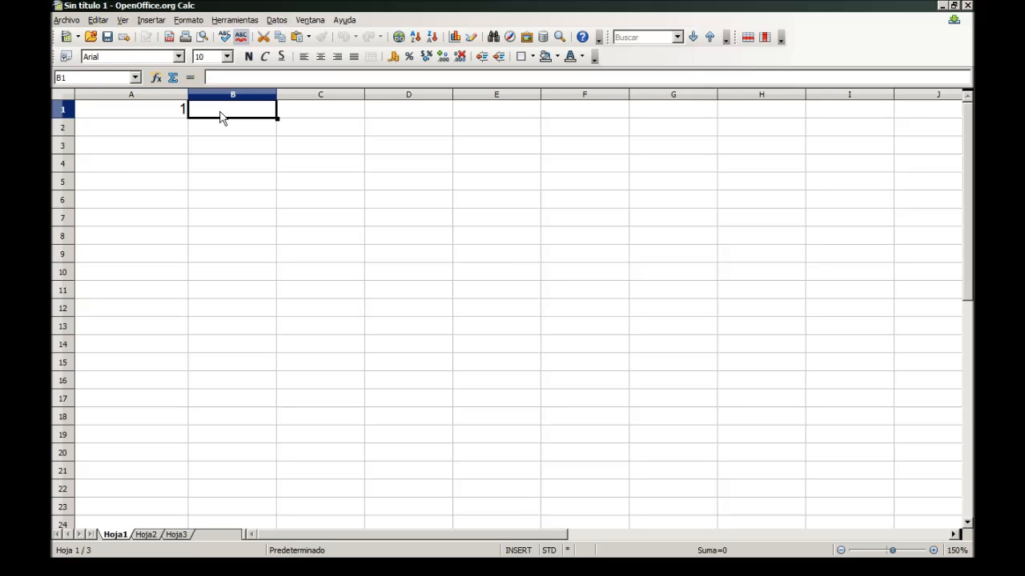
text(Edificio)
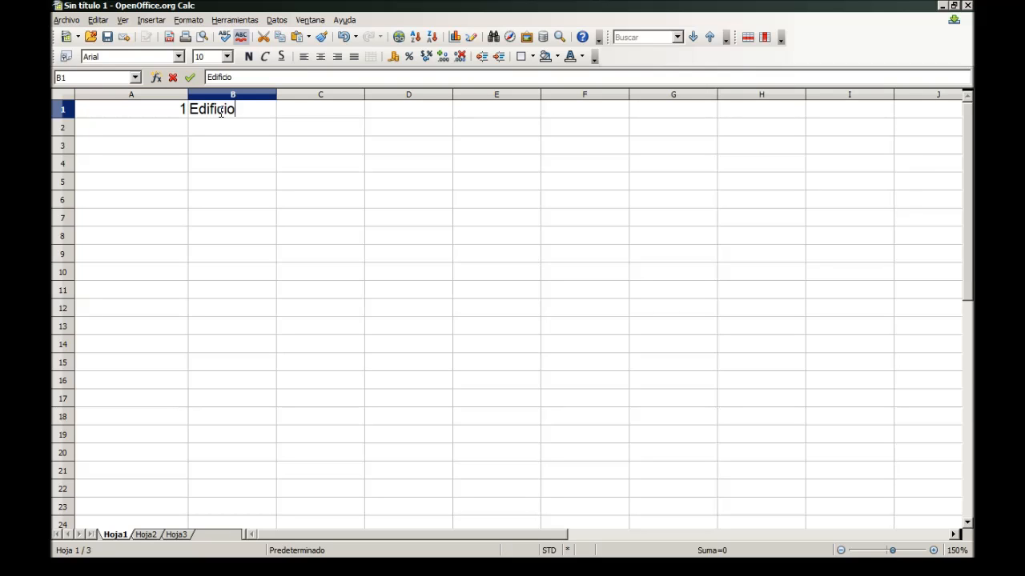
Enter the formula =TEXTO(A1) & B1 in C1 to join the number and the text.
click(304, 112)
click(284, 77)
text(=)
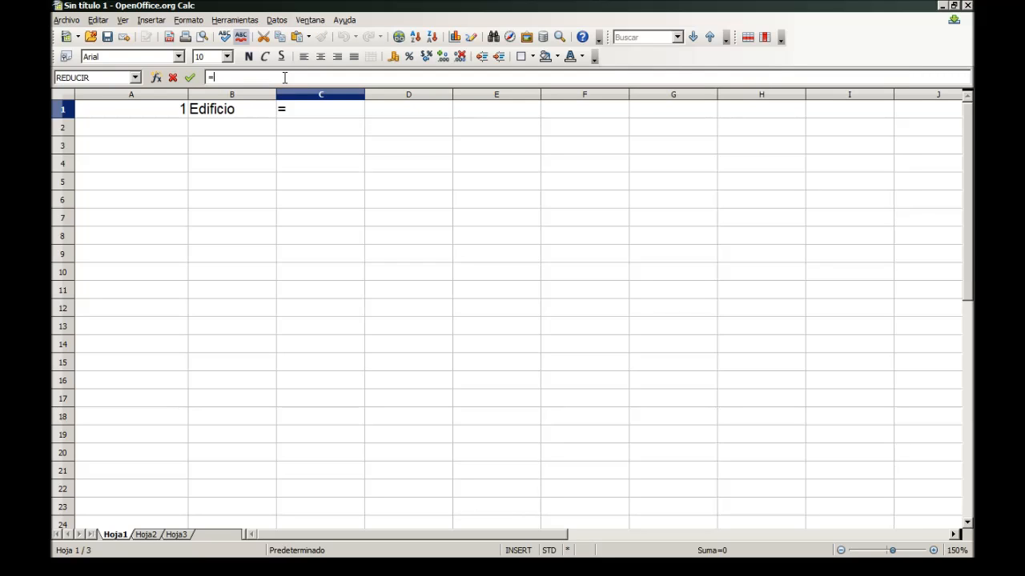
click(181, 111)
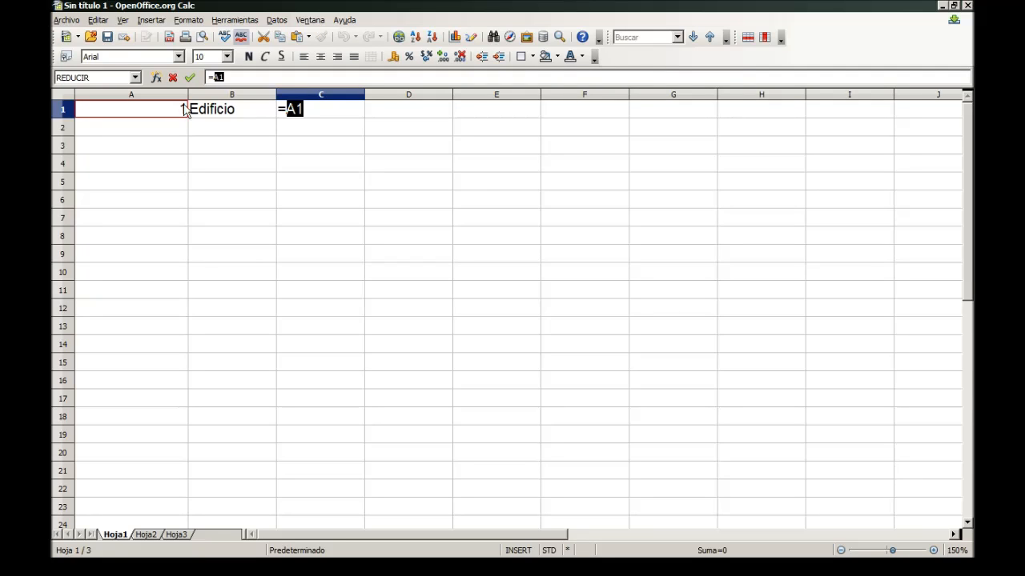
click(233, 77)
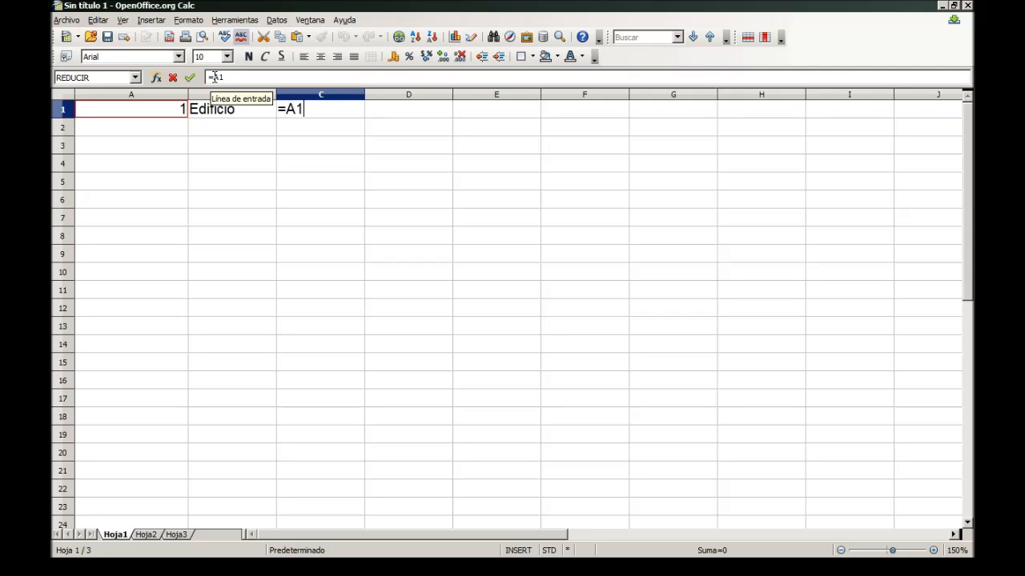
click(211, 77)
text(TES)
key(BackSpace)
text(XTO)
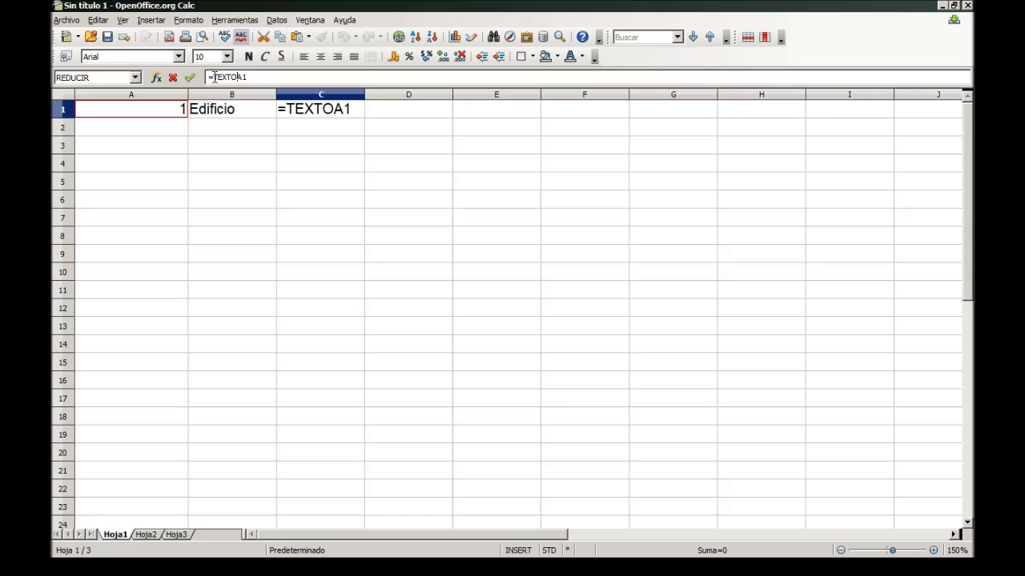
text((A1)
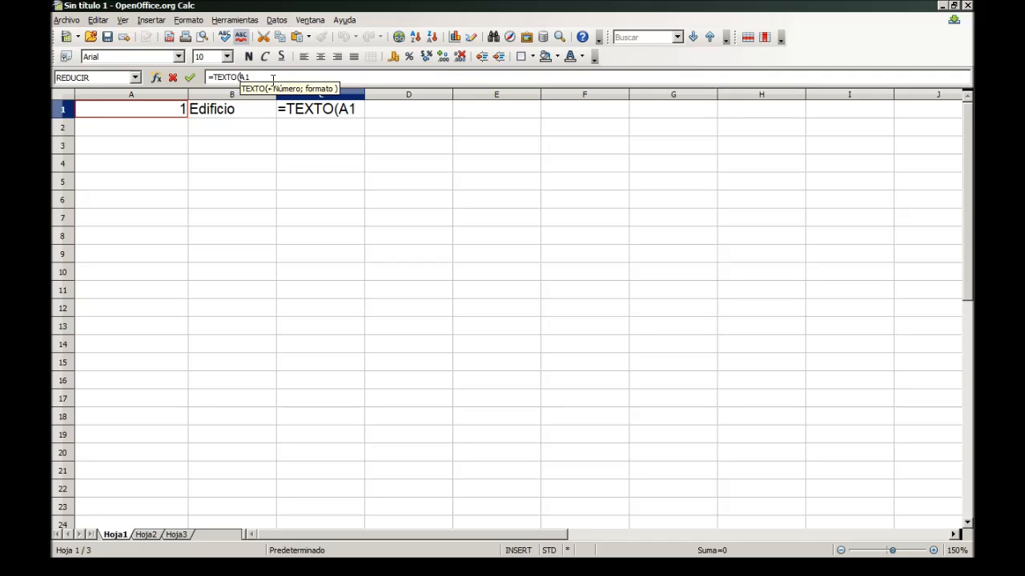
text())
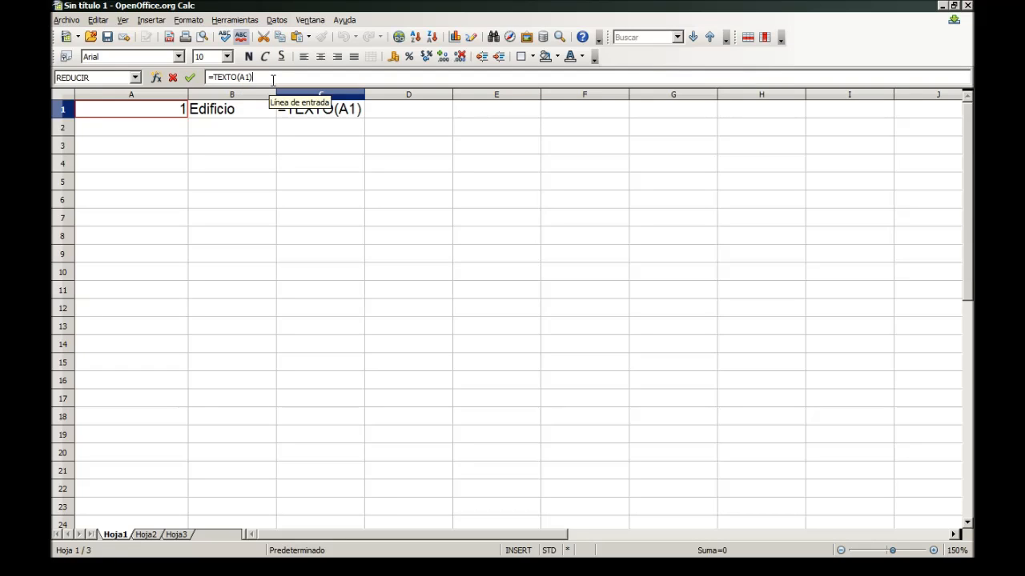
text( &)
click(262, 116)
key(Return)
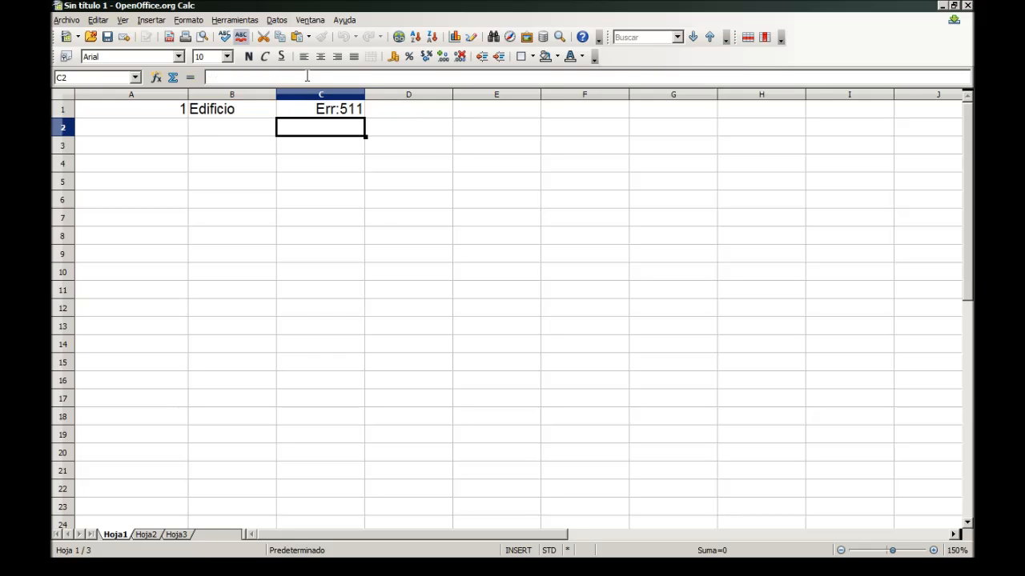
Add the format argument "#00" to the TEXTO function in the C1 formula.
click(326, 108)
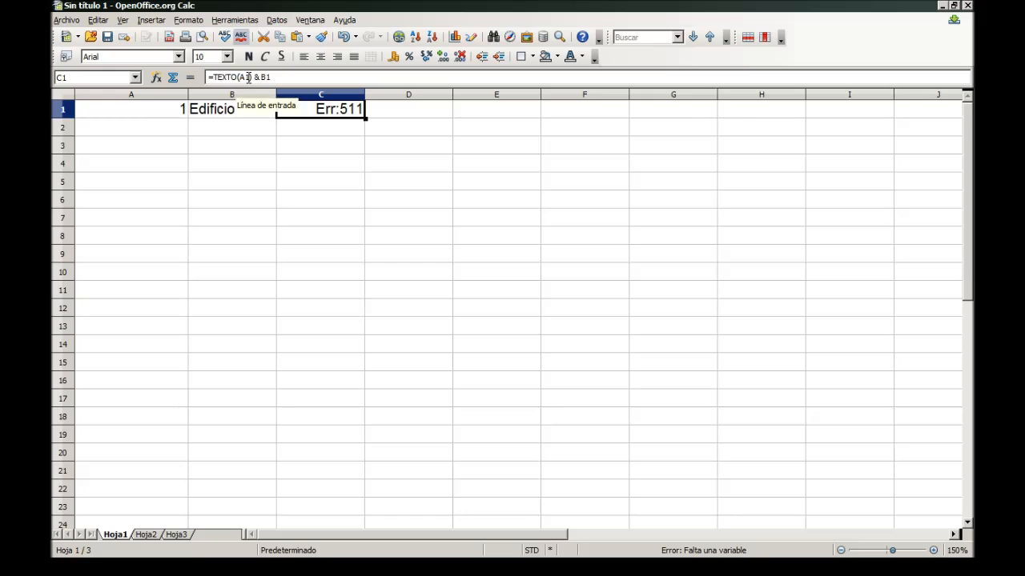
click(248, 77)
text(;)
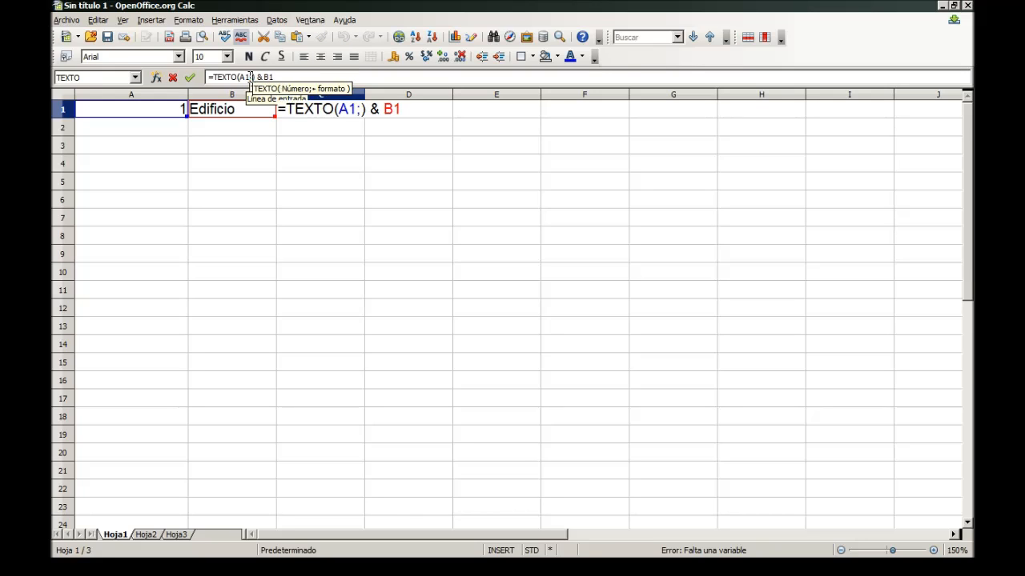
text("#00")
key(Return)
click(293, 109)
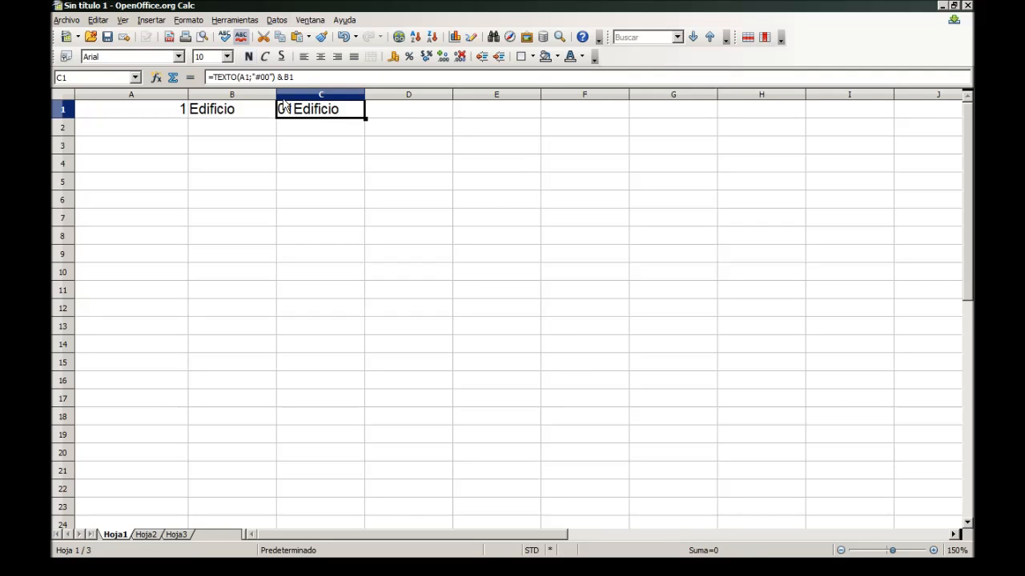
Insert a space between the joined parts in C1, making the formula =TEXTO(A1;"#00")& " " & B1.
click(278, 77)
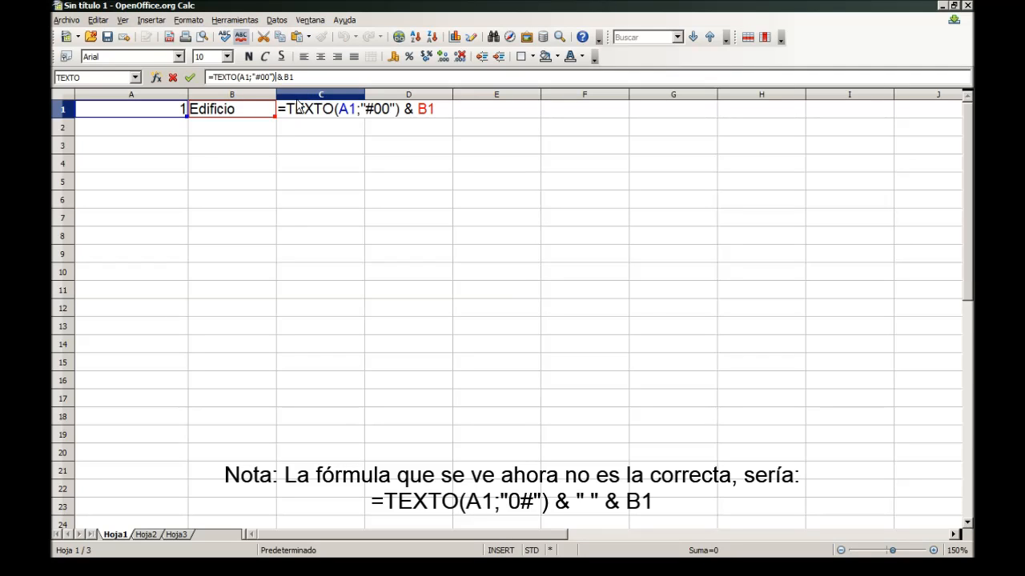
text(&)
text( " )
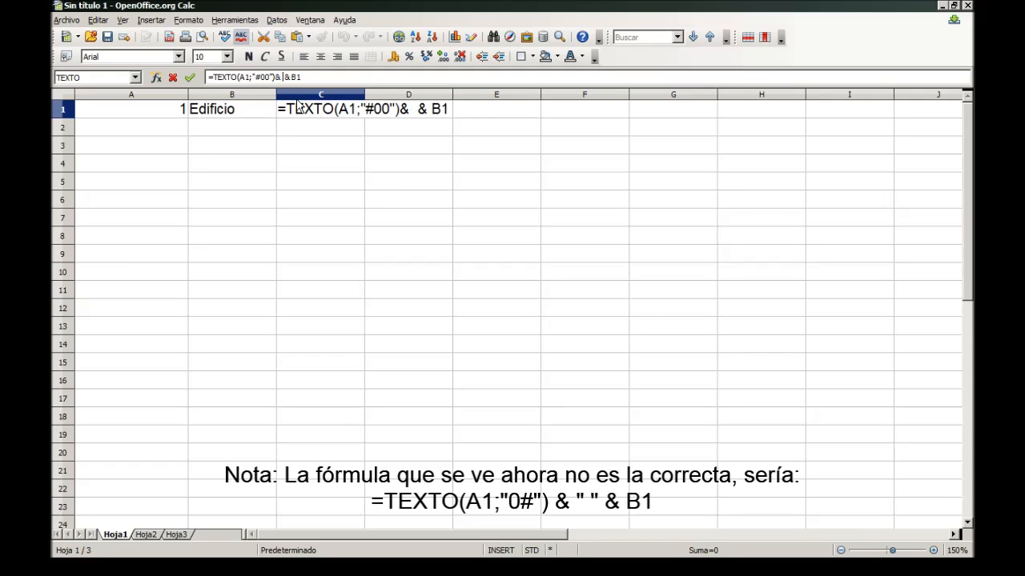
text(")
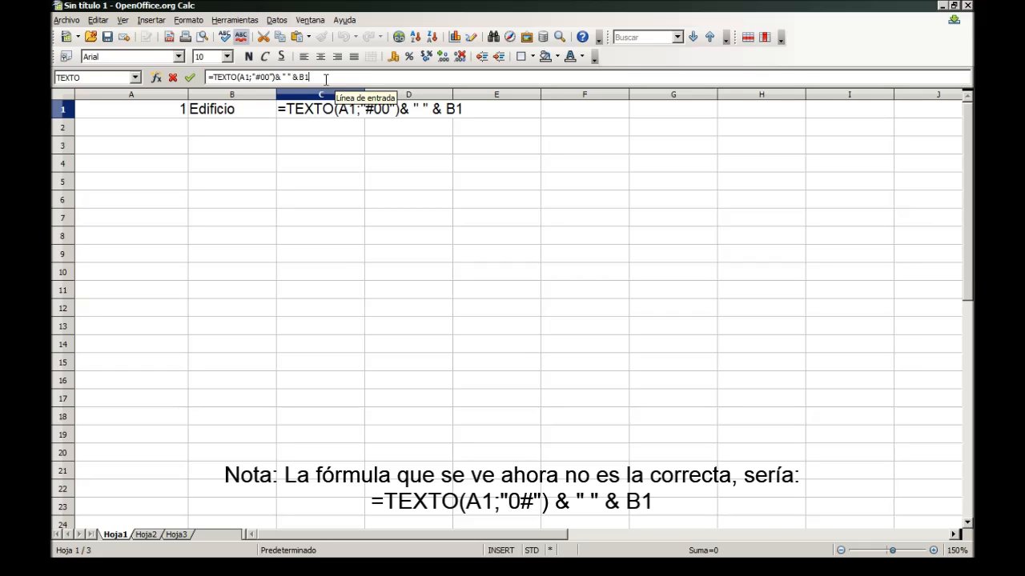
key(Return)
click(342, 110)
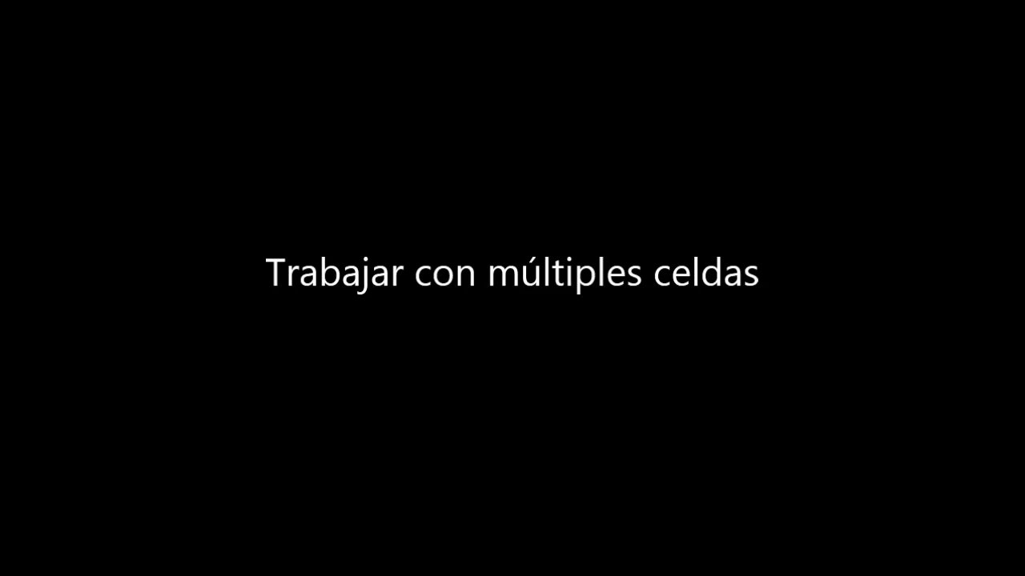
Enter "Relleno" in C6 and fill it down to row 20 and across to column E.
click(325, 220)
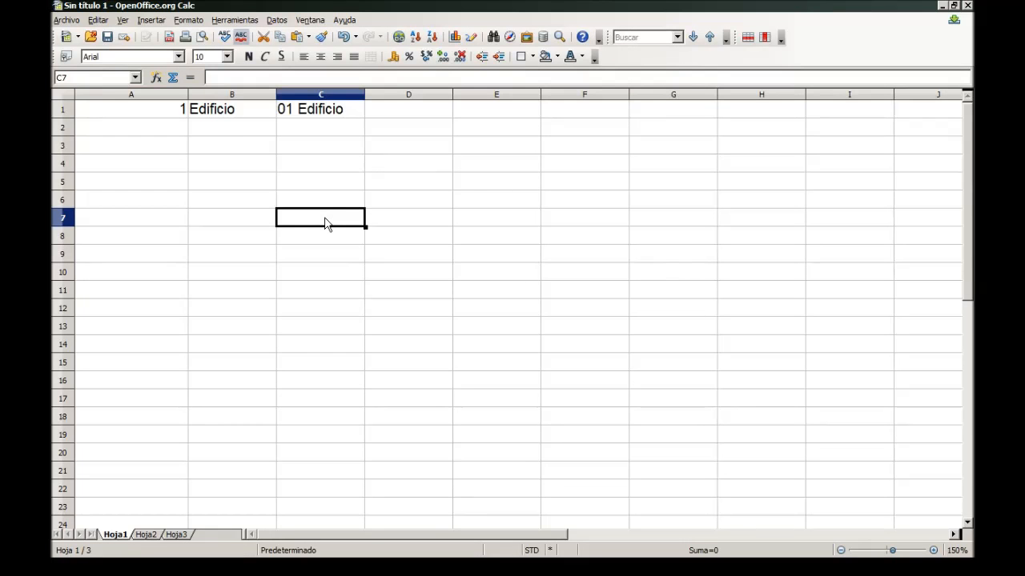
click(330, 207)
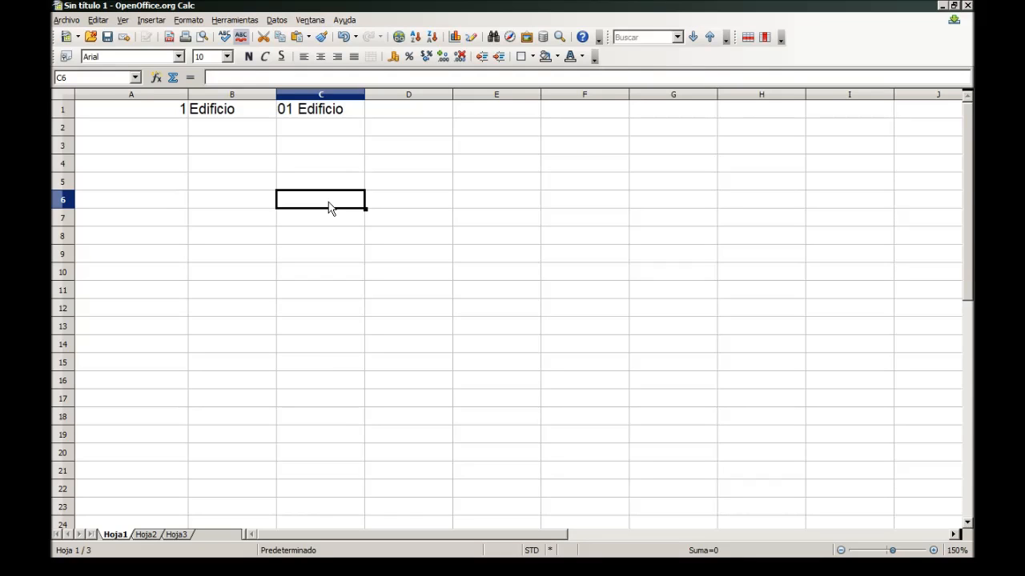
text(Relleno)
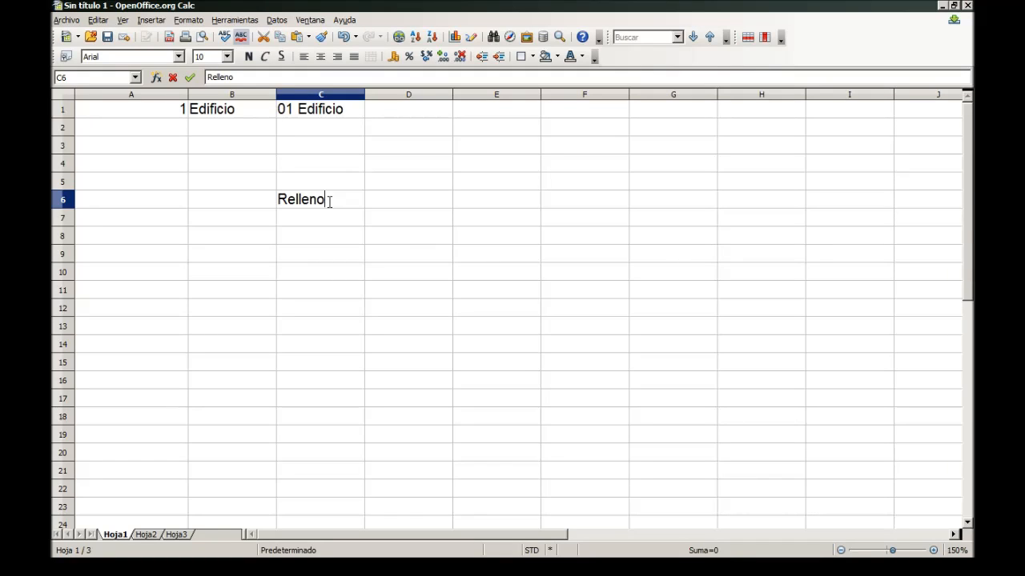
click(332, 228)
click(352, 205)
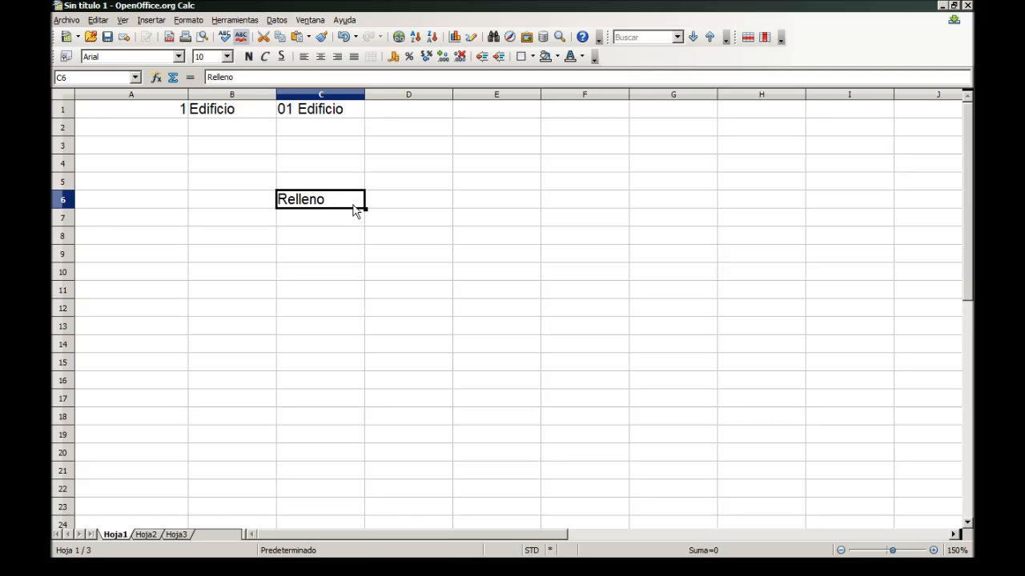
drag(365, 209, 524, 455)
drag(366, 462, 530, 475)
click(574, 451)
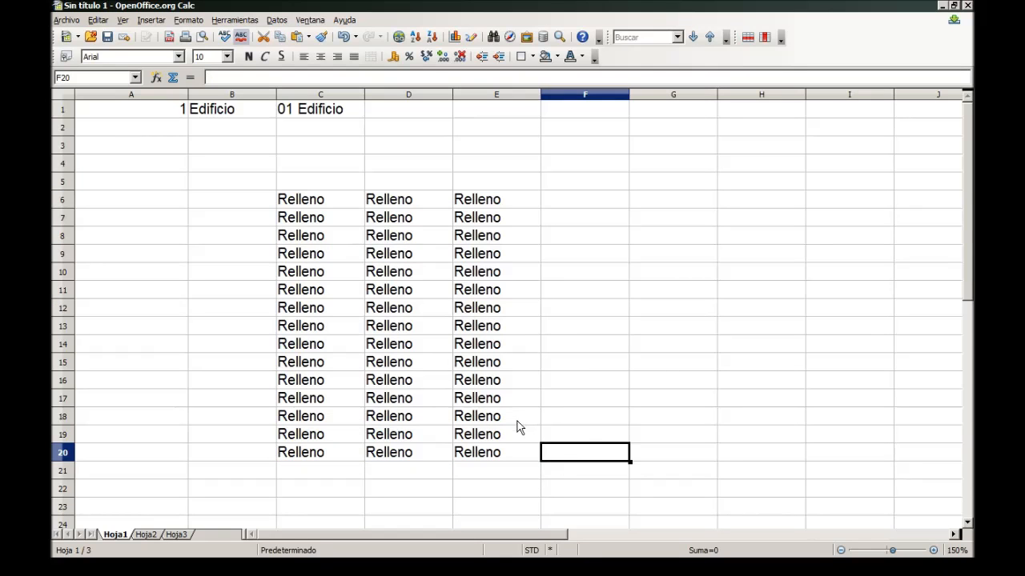
Copy the block C6:D8 and paste it starting at cell G8.
drag(304, 200, 394, 240)
key(ctrl+c)
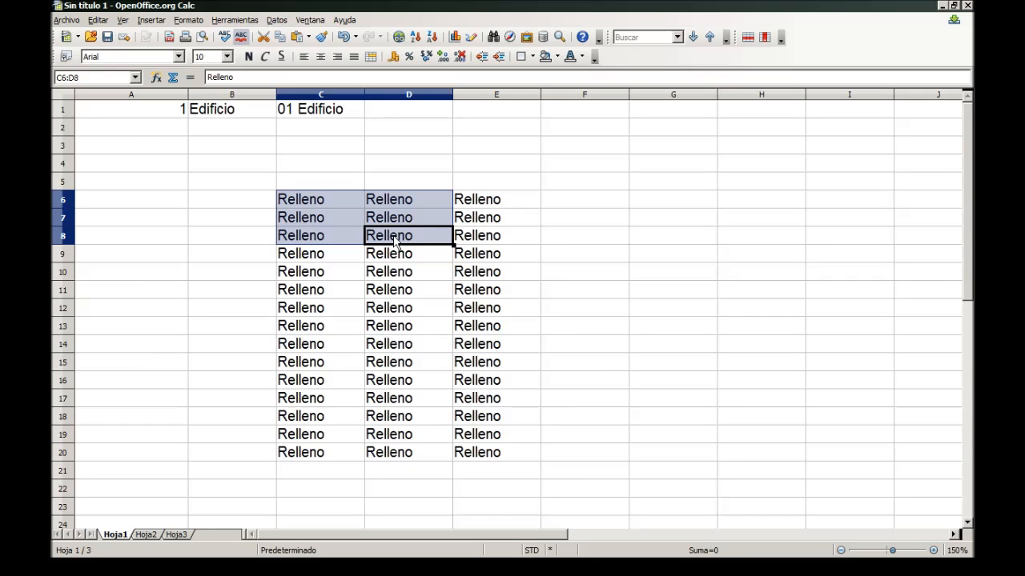
click(659, 237)
key(ctrl+v)
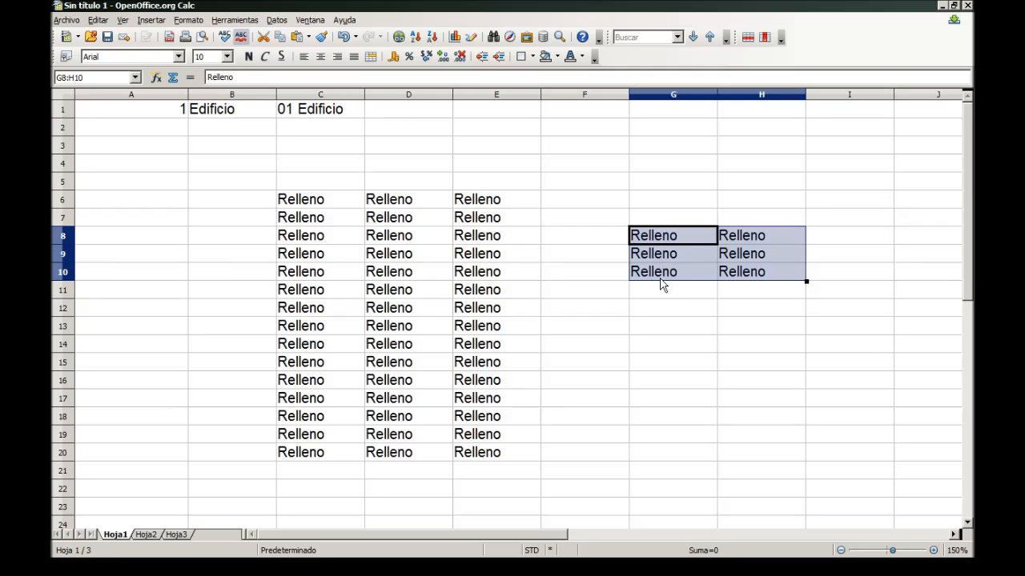
click(661, 307)
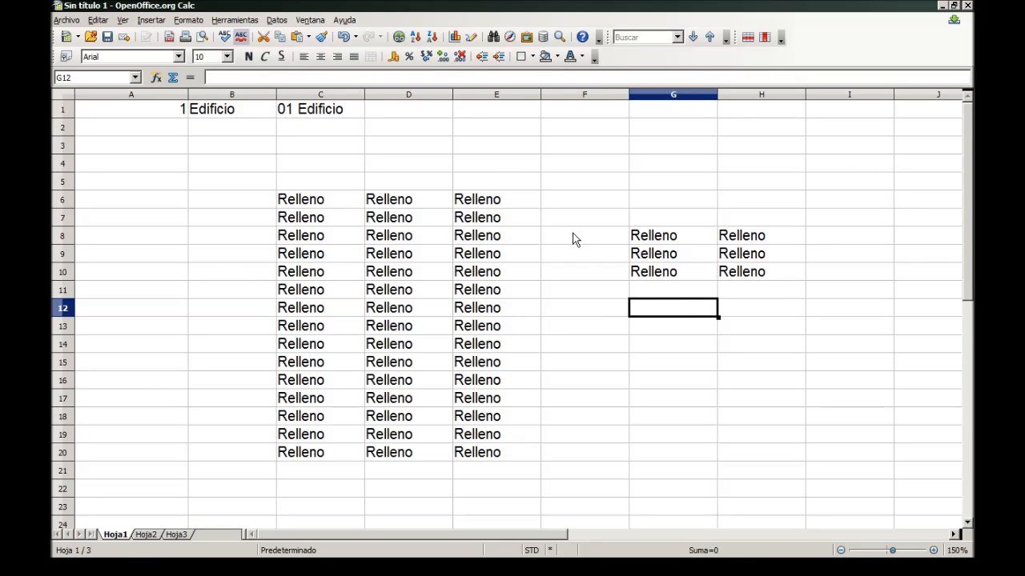
Delete the contents of the range C7:H20.
drag(720, 451, 301, 220)
key(Delete)
key(Return)
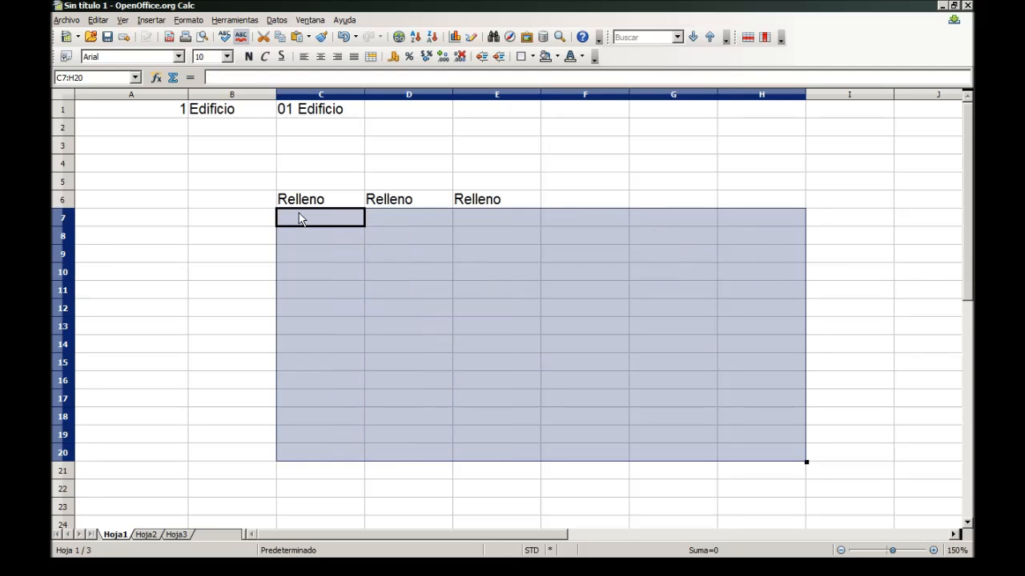
click(422, 305)
Enter 1 in D10 and autofill the number series down to D22.
click(426, 271)
text(1)
key(Return)
click(484, 279)
click(448, 277)
drag(453, 281, 440, 497)
Enter 12 in E10 and autofill the number series down to E21.
click(502, 330)
click(515, 290)
click(515, 275)
text(12)
key(Return)
click(539, 279)
drag(541, 280, 541, 479)
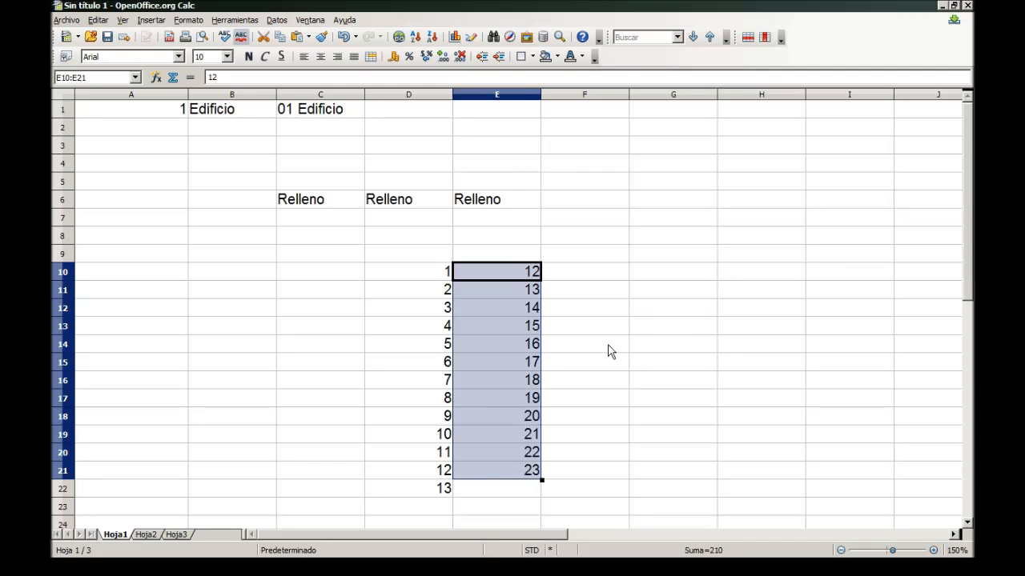
Enter 12 in both G10 and G11, and select the cells from G10 down to G21.
click(623, 329)
click(645, 276)
text(12)
key(Return)
text(12)
click(694, 325)
drag(688, 272, 704, 474)
click(744, 385)
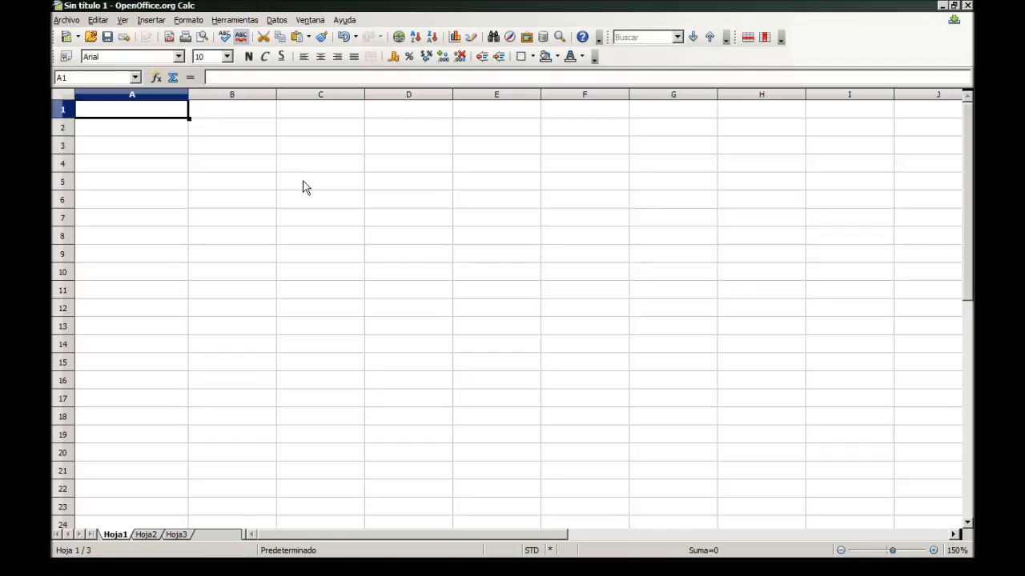
Enter the first two rows of sample numbers: 23 in B4 and C4, 454 in B5, and 45 in C5.
click(325, 169)
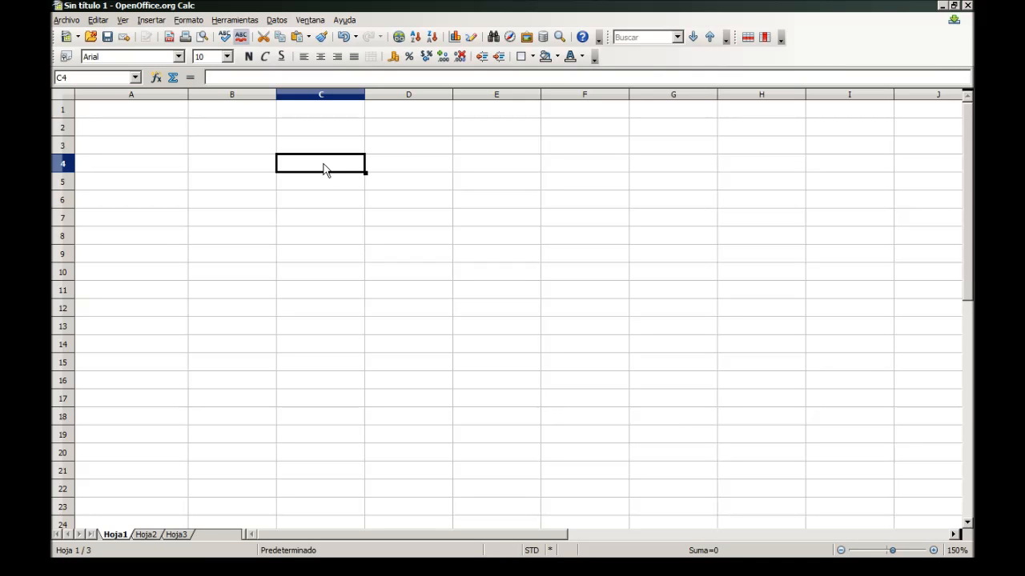
click(247, 175)
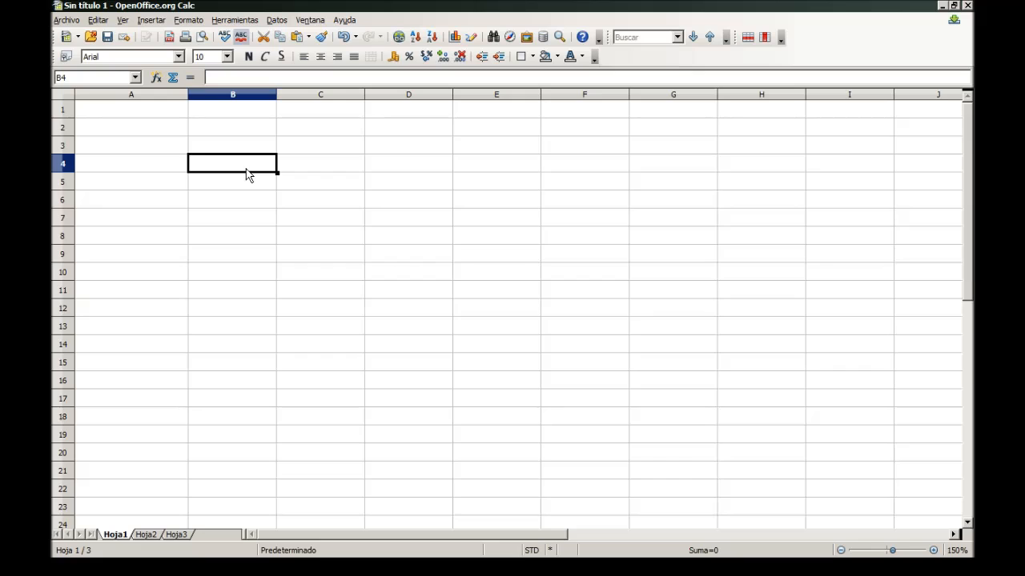
text(23)
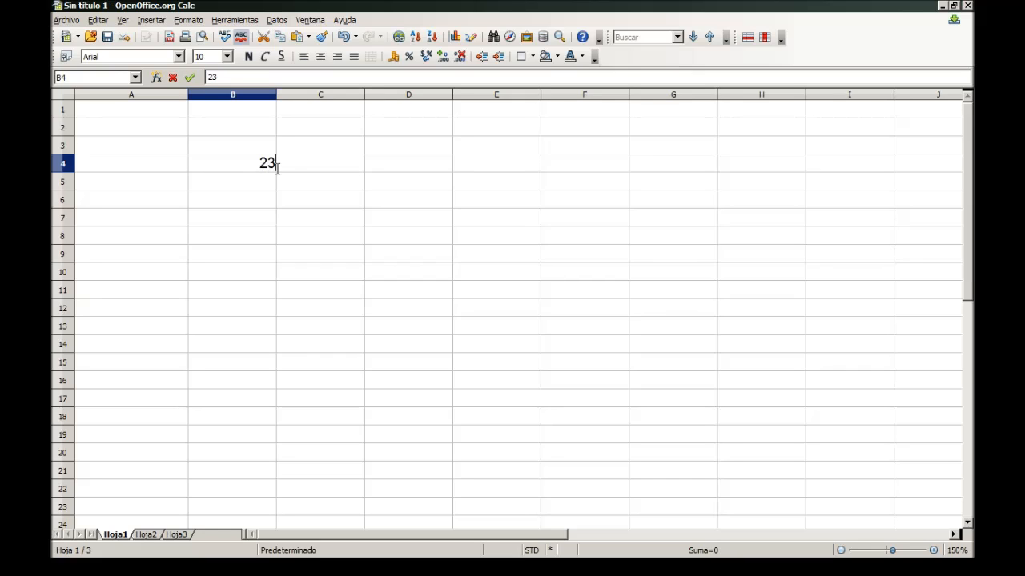
click(299, 171)
text(23)
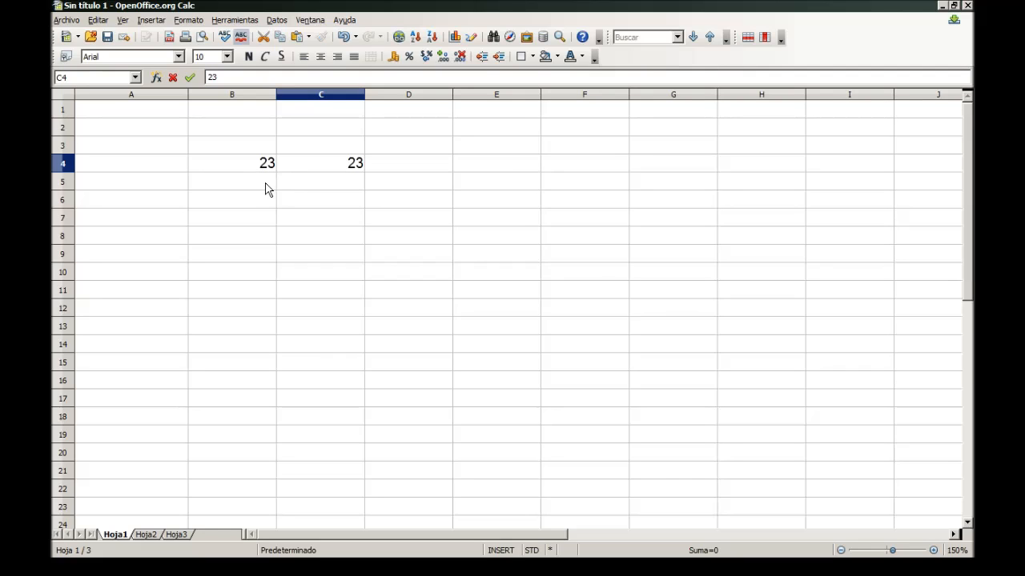
click(256, 190)
text(454)
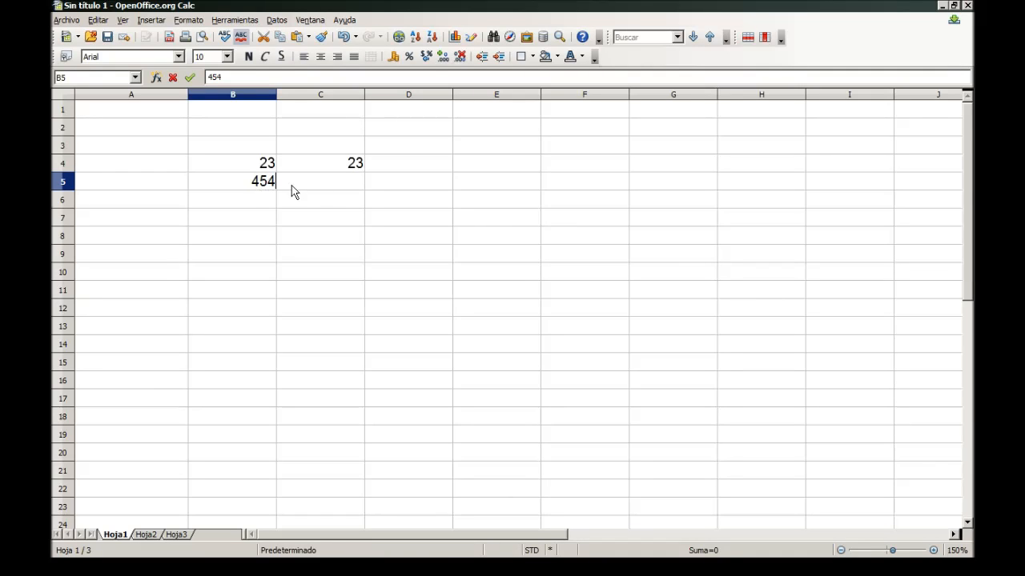
click(328, 183)
text(45)
Enter the remaining sample numbers: 345 in B6, 45 in C6, 44444 in B7, and 6 in C7.
click(240, 200)
text(345)
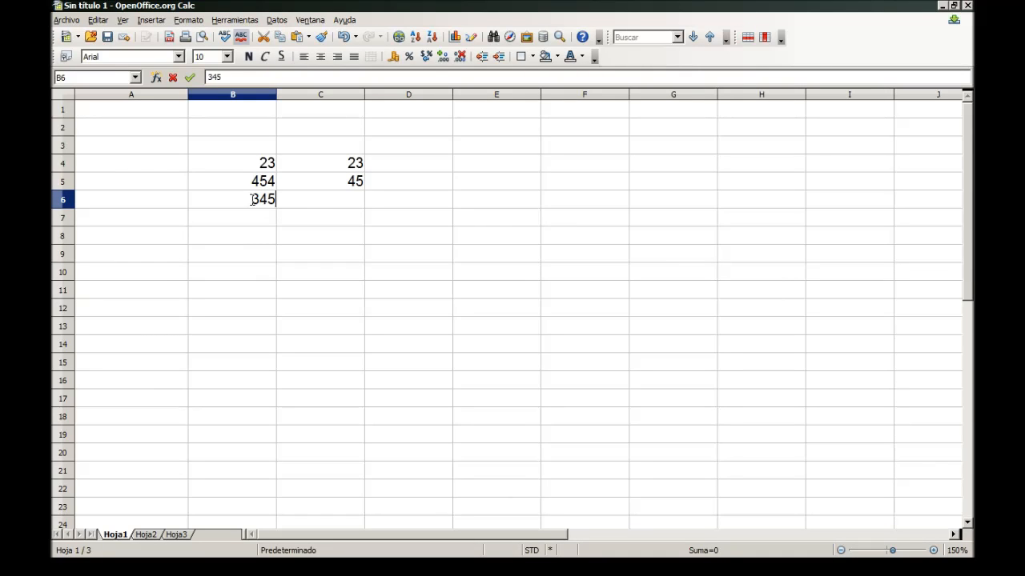
click(313, 200)
text(45)
click(252, 224)
text(44444)
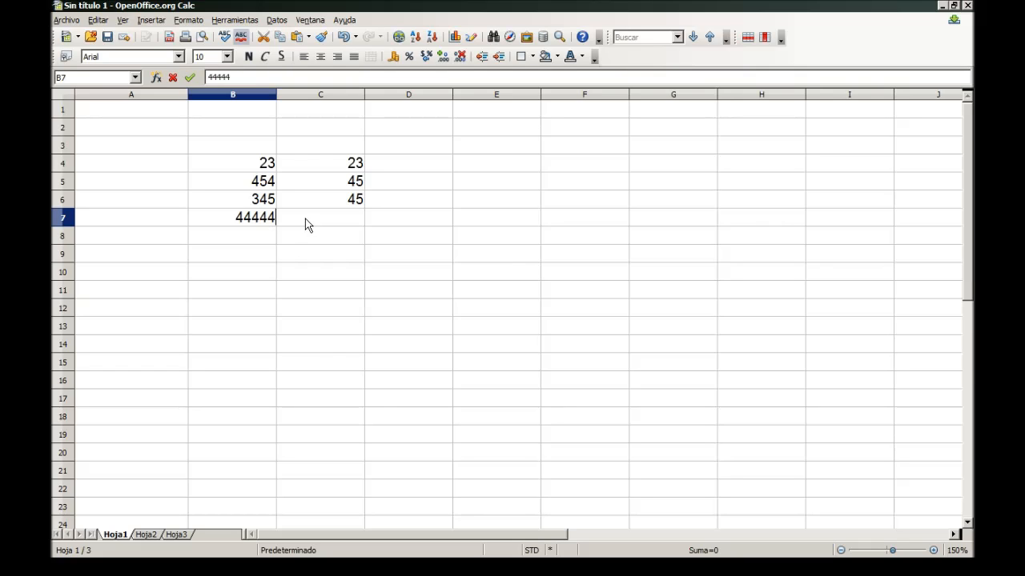
click(306, 224)
text(6)
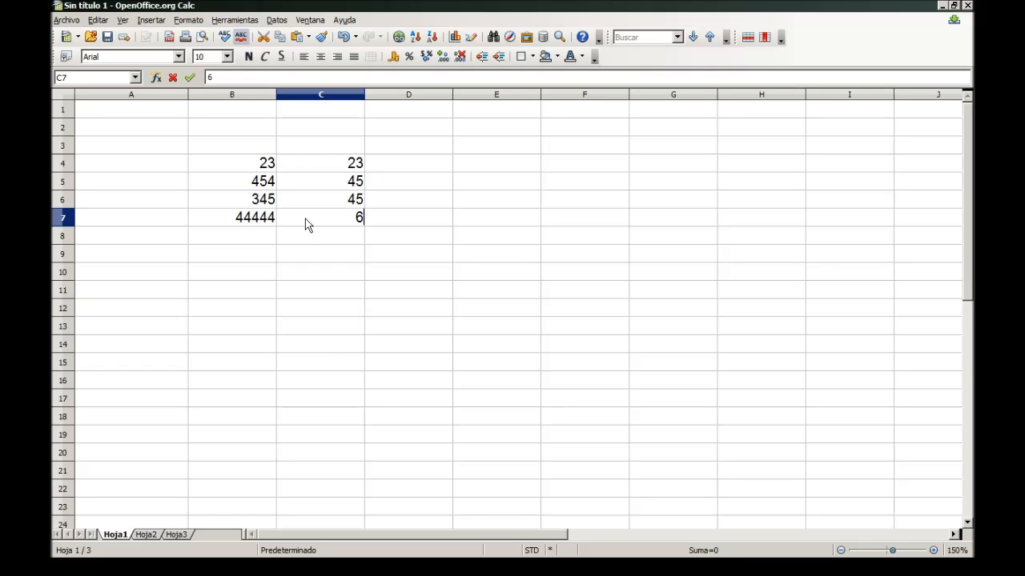
Enter the formula =B4*C4 in D4 to multiply the two numbers of that row.
click(394, 178)
click(393, 166)
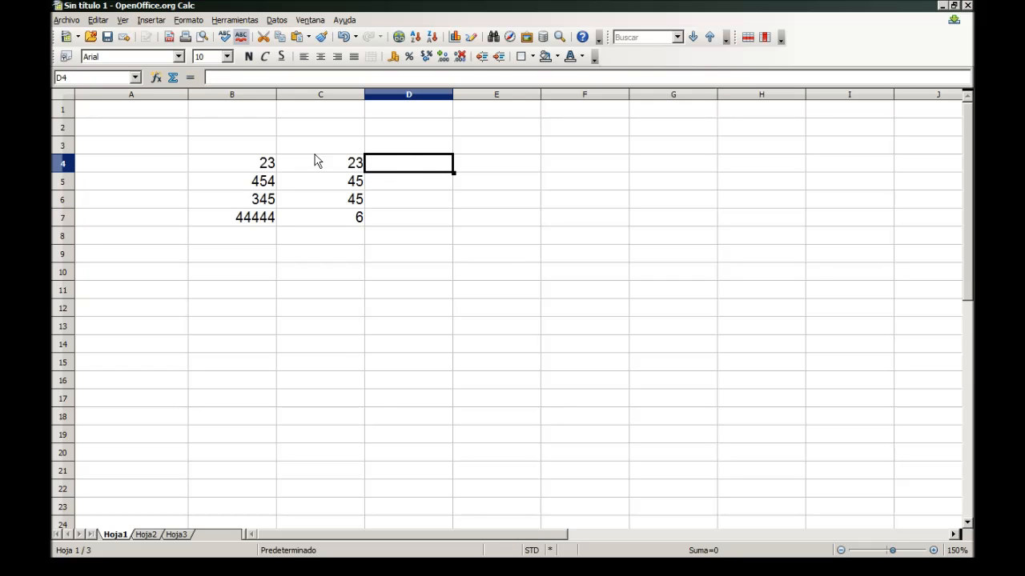
click(229, 78)
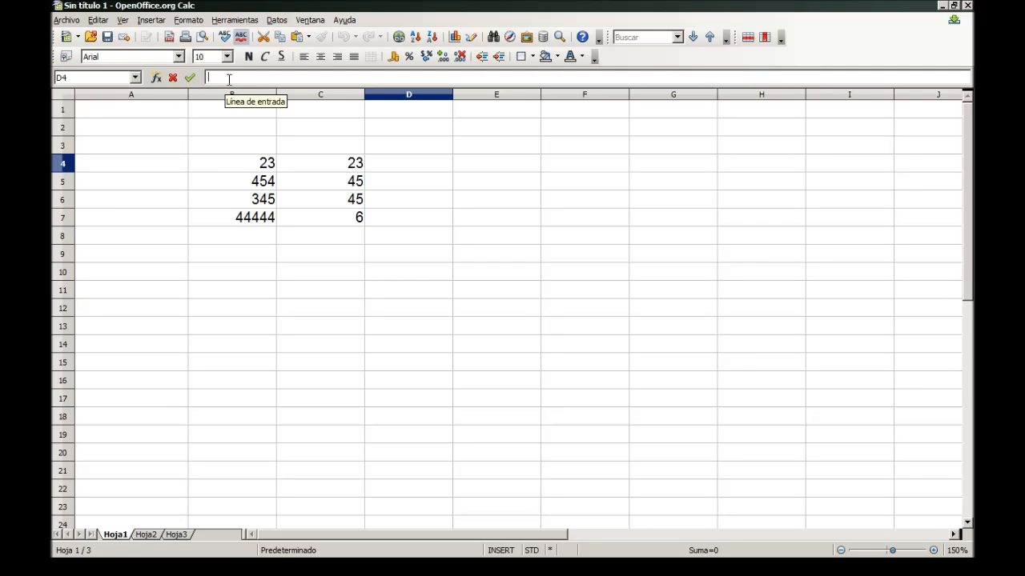
text(=)
click(269, 164)
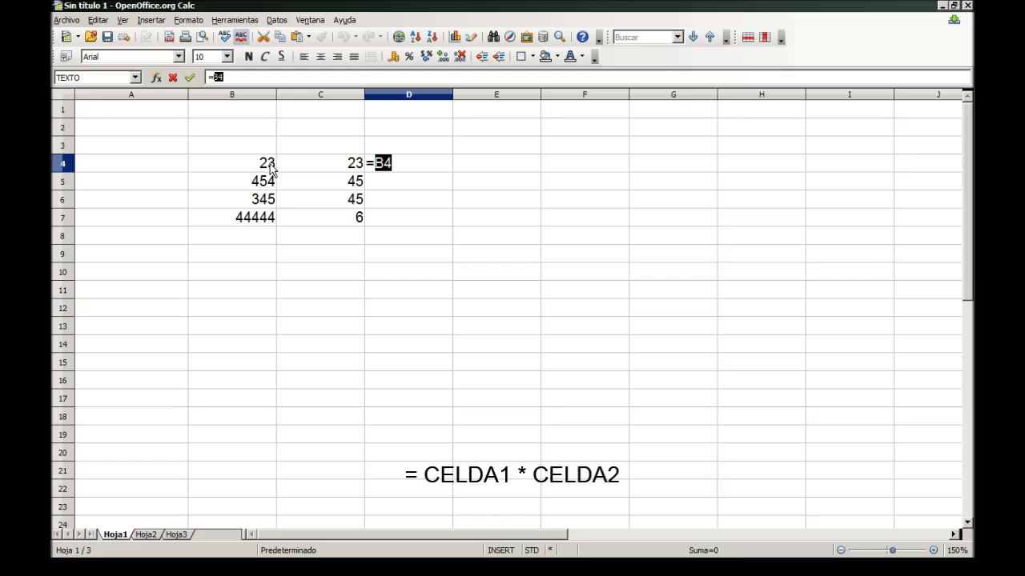
click(244, 80)
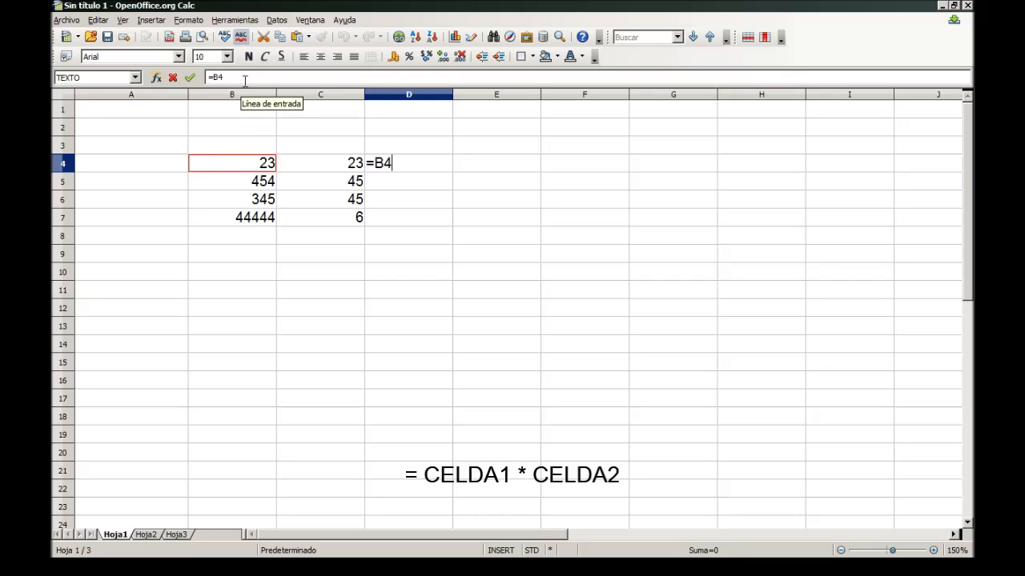
text(*)
click(328, 166)
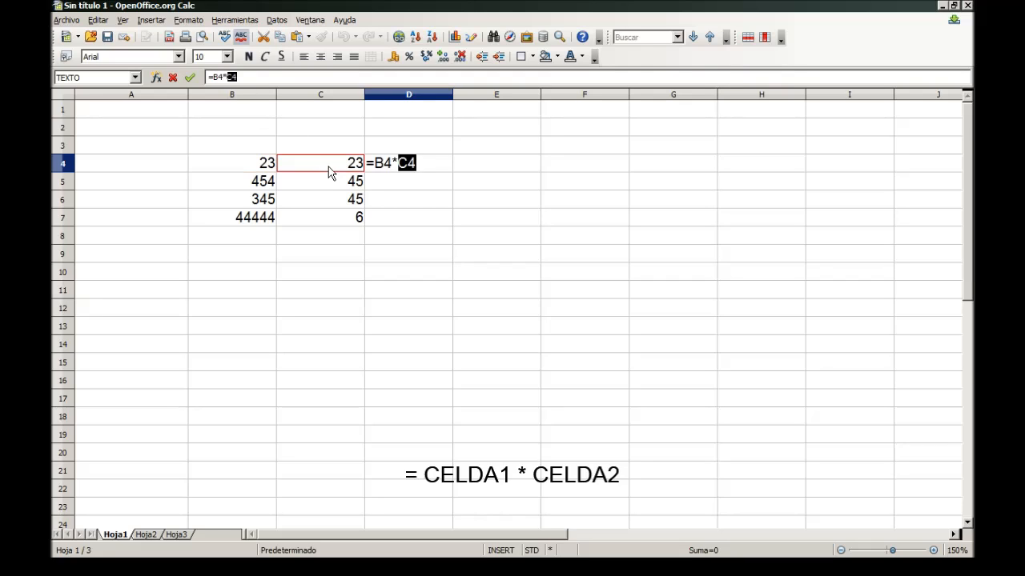
click(268, 78)
key(Return)
Fill the multiplication formula from D4 down to D7 and check the formula in each filled cell.
click(426, 167)
drag(453, 182, 451, 225)
click(430, 225)
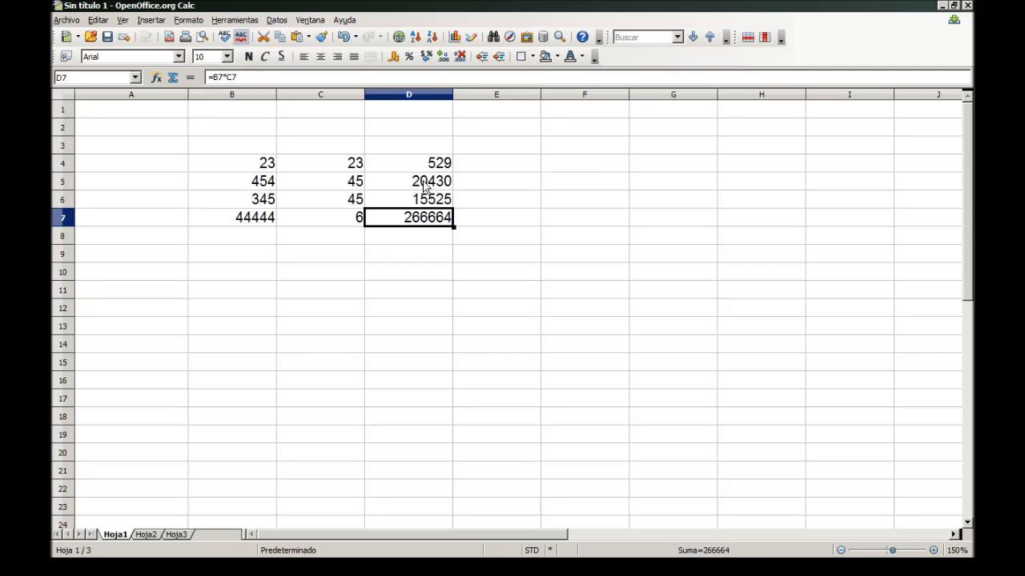
click(425, 184)
click(424, 198)
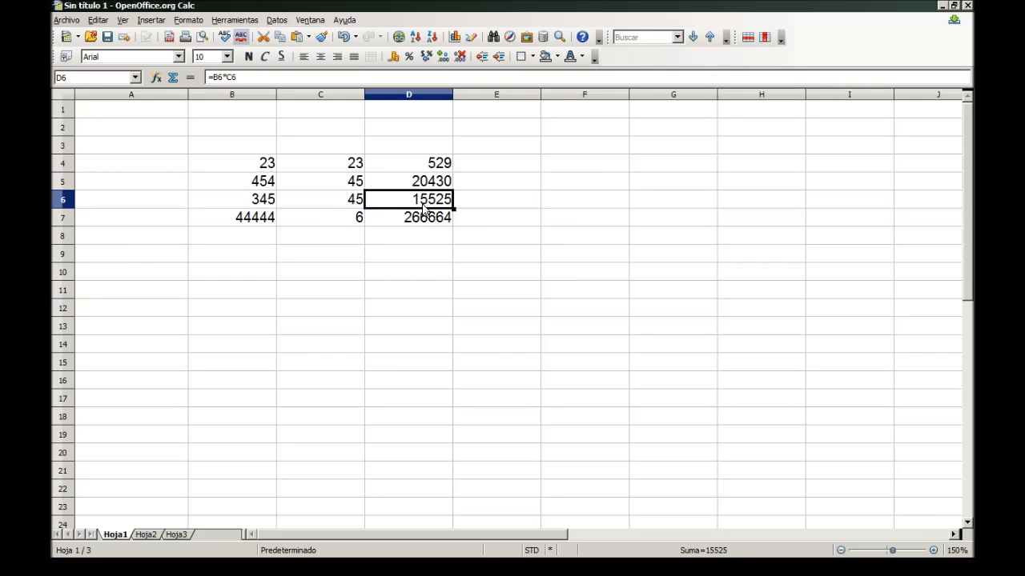
click(425, 218)
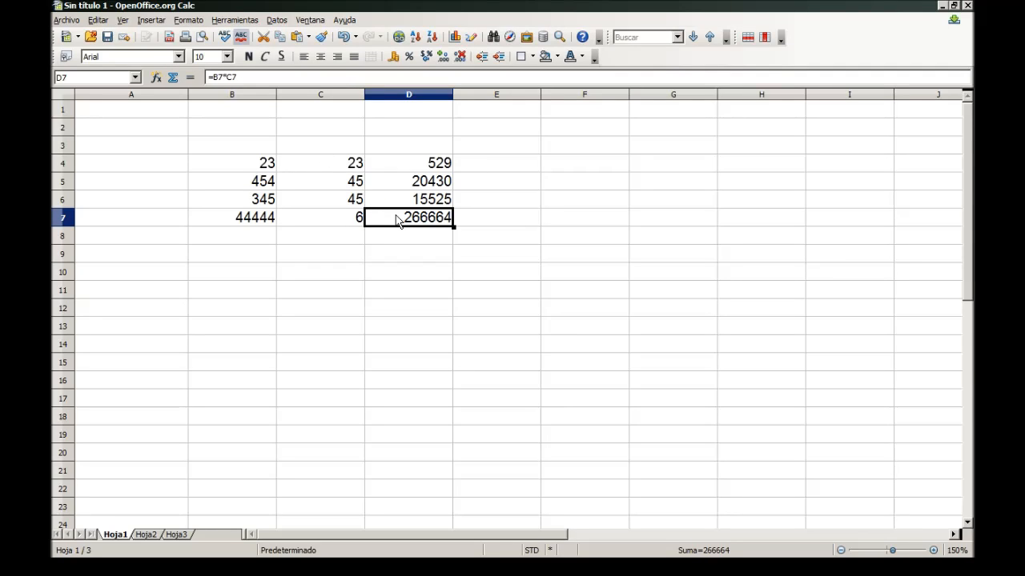
click(413, 165)
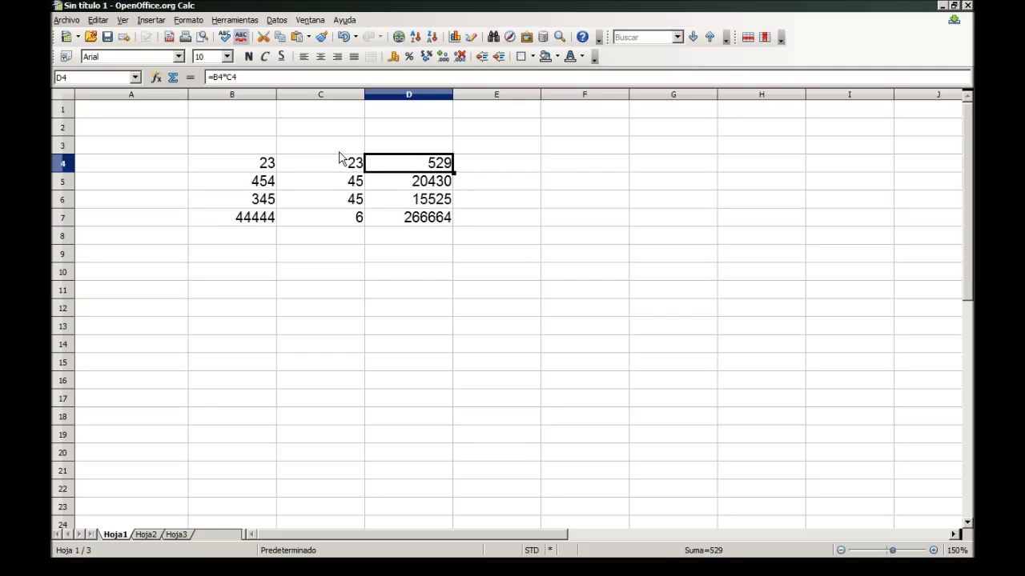
Select B4:D7 and look through the available function categories and the full function list in the Function Wizard.
drag(403, 217, 240, 163)
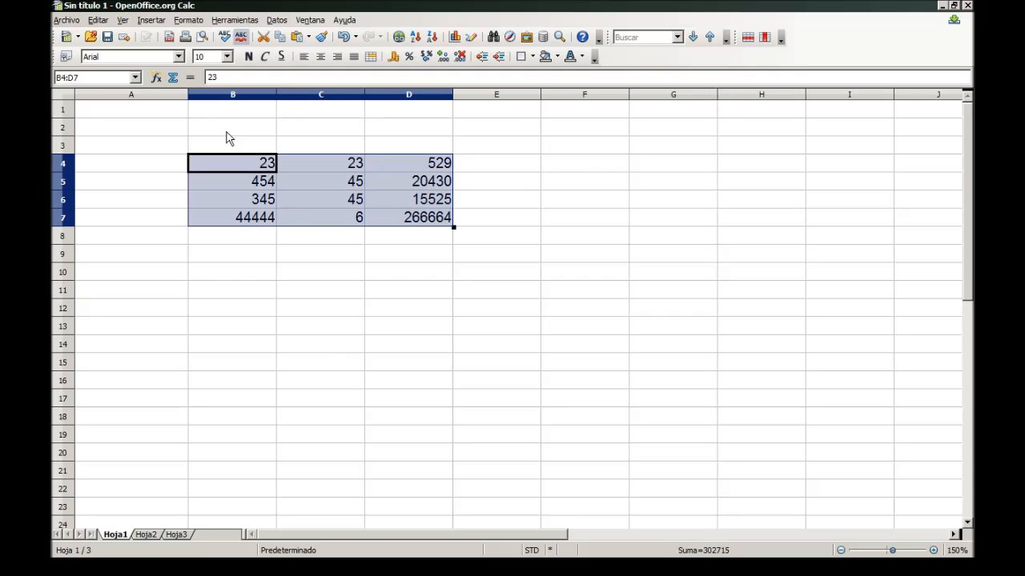
click(157, 77)
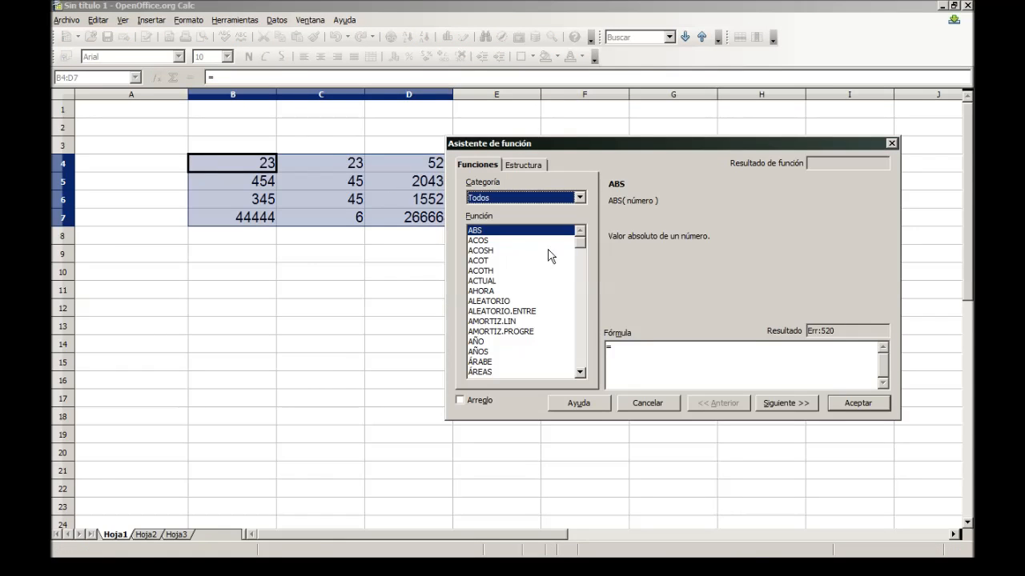
click(579, 198)
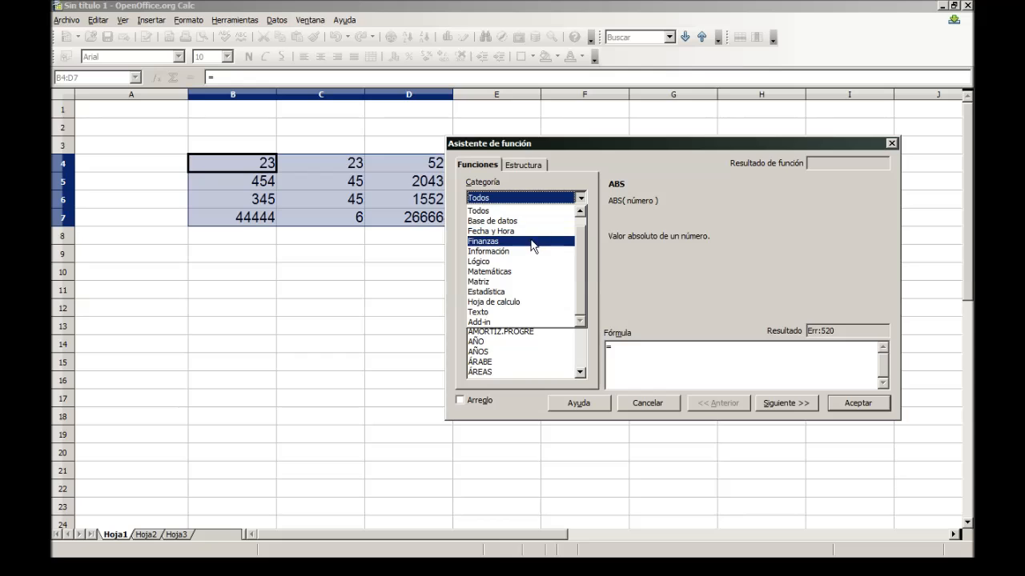
click(582, 197)
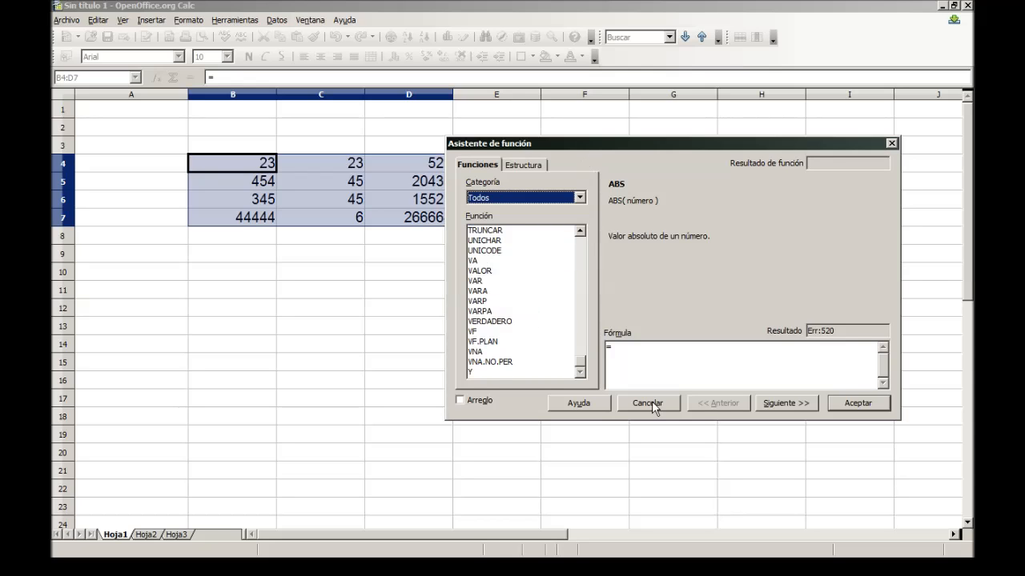
click(650, 404)
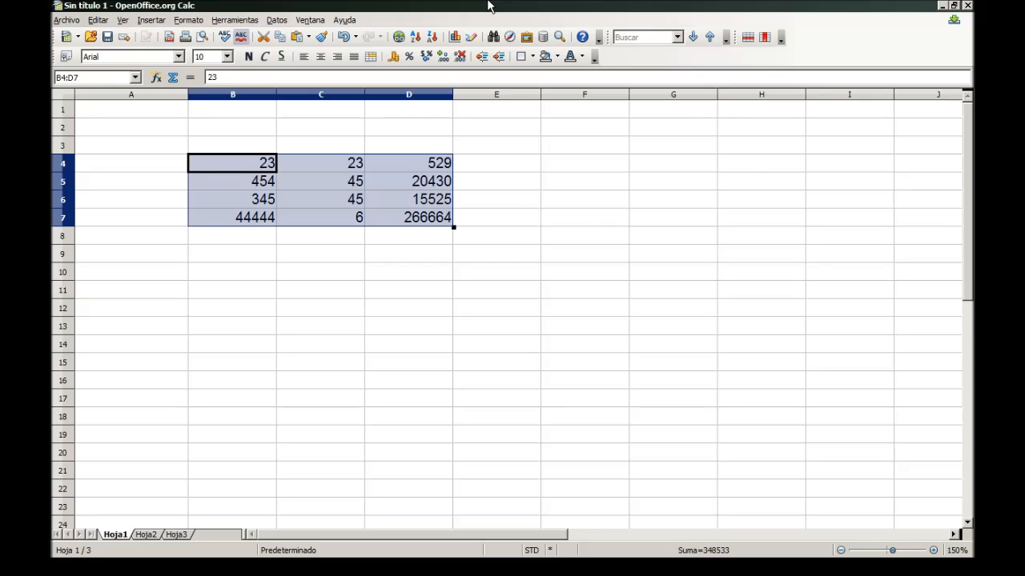
Clear the contents of B4:D7, and enter Texto 1 in B4 and Texto 2 in C4.
key(Delete)
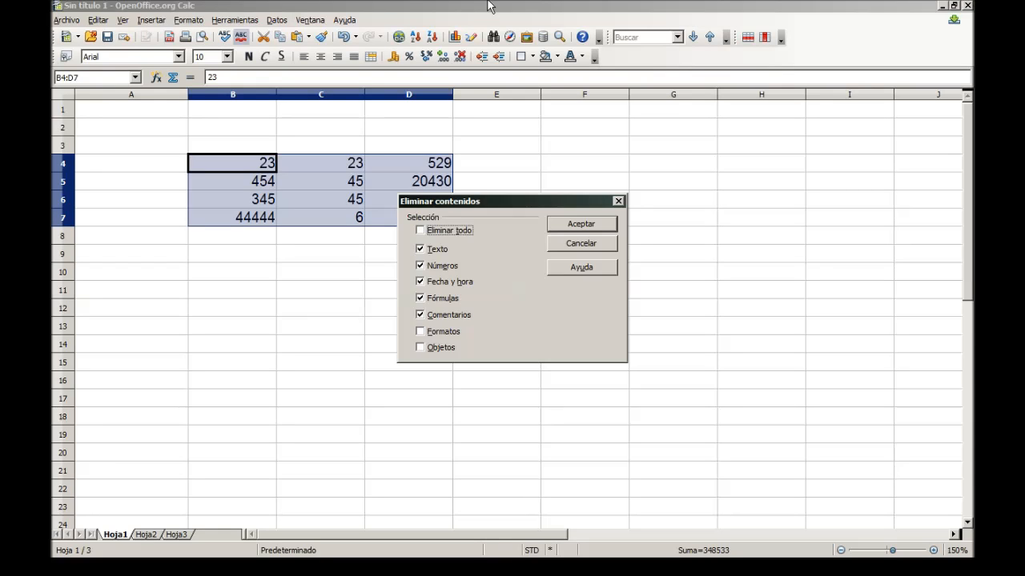
key(Return)
click(250, 164)
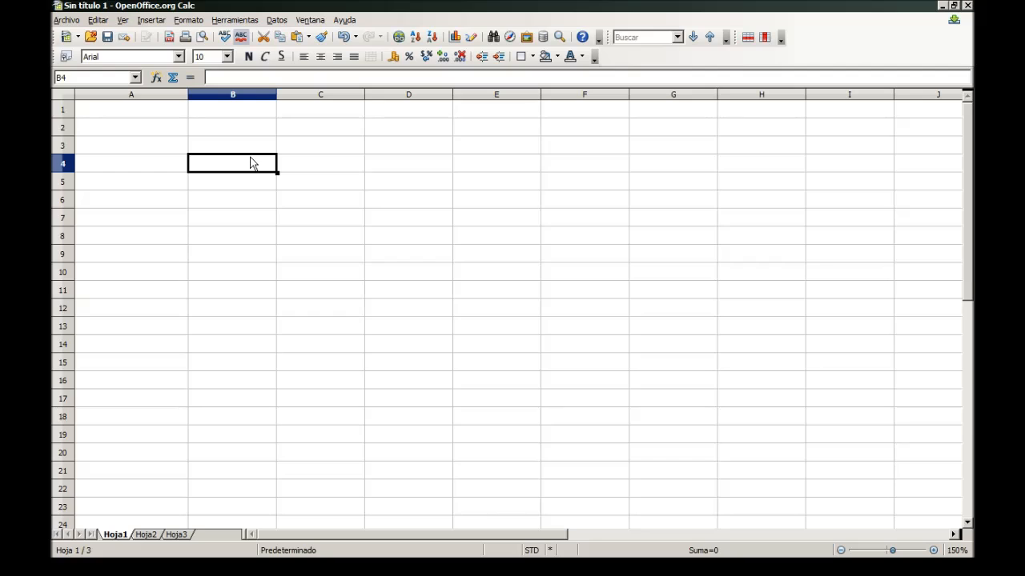
text(texto 1)
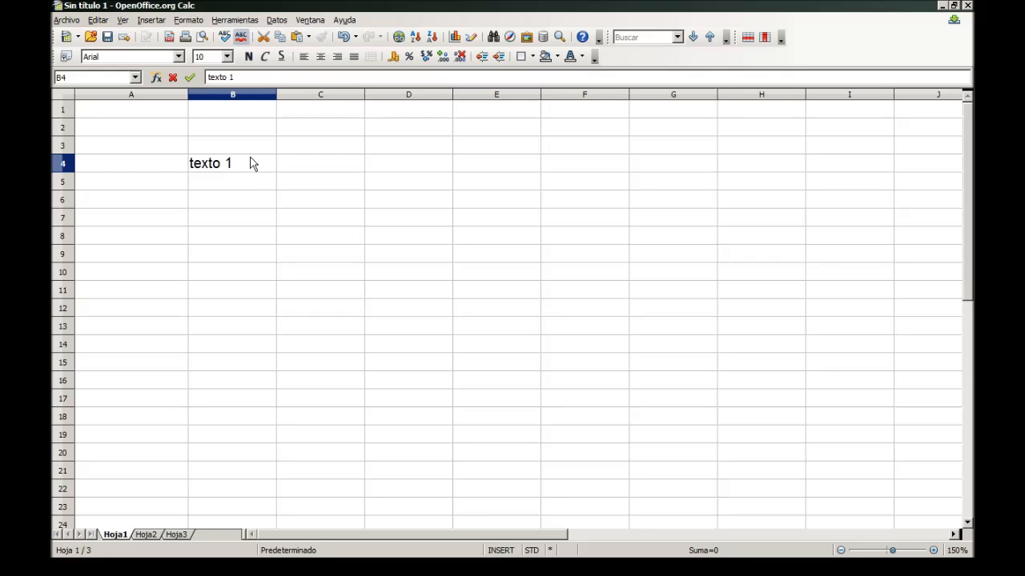
click(295, 168)
text(texto )
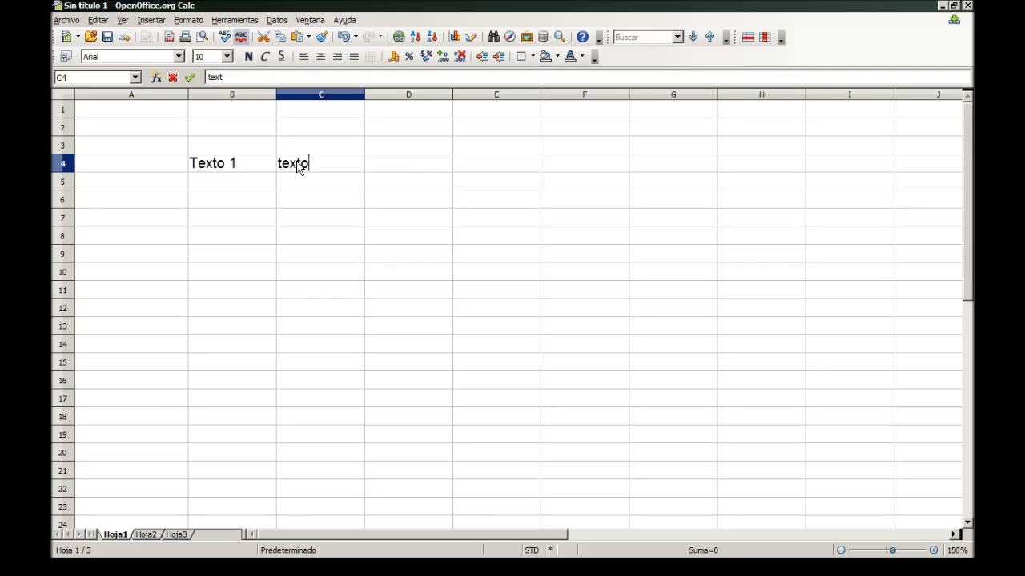
text(2)
Enter the formula =B4 & C4 in D4 to join the two texts.
click(369, 163)
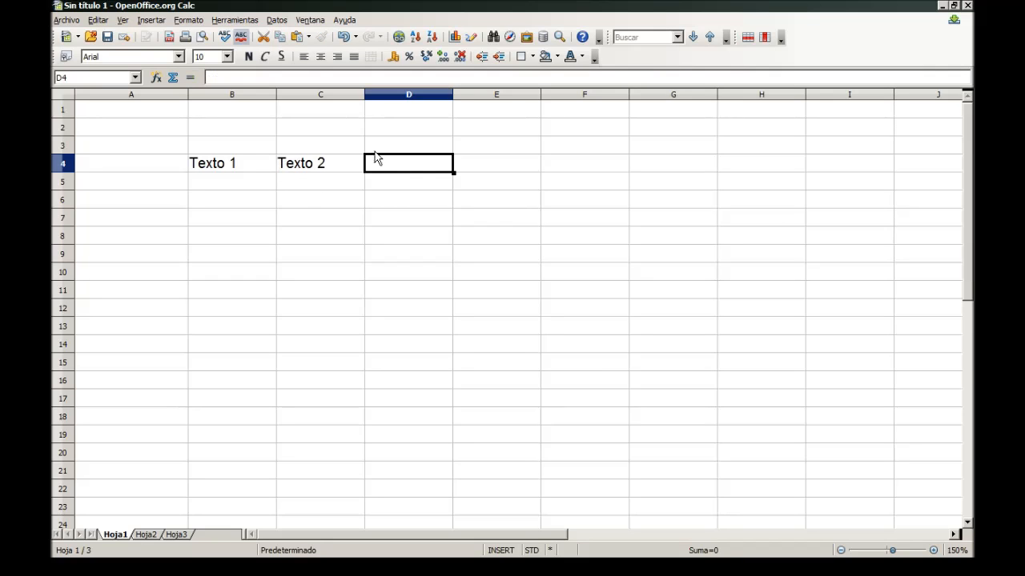
click(222, 76)
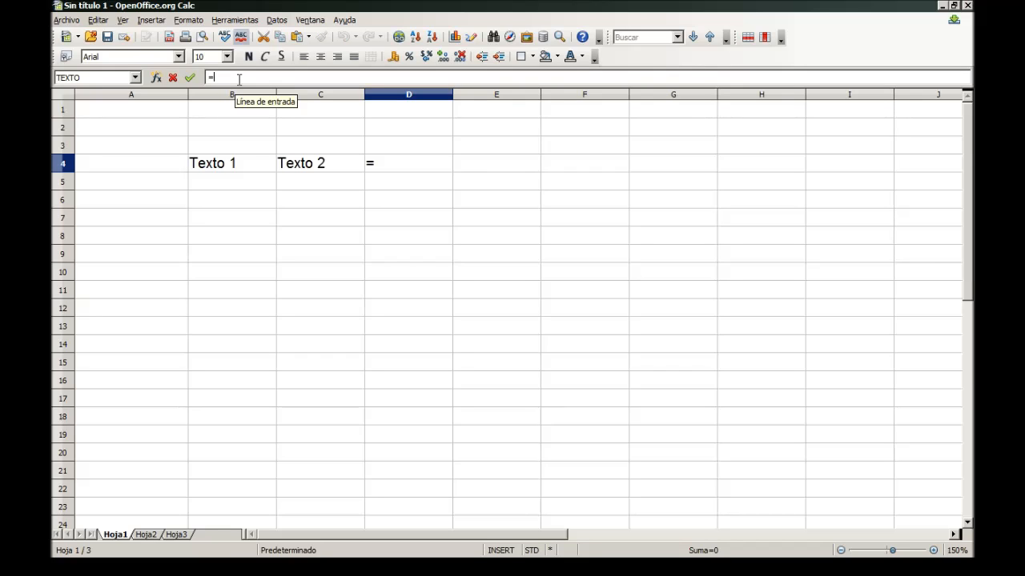
click(244, 167)
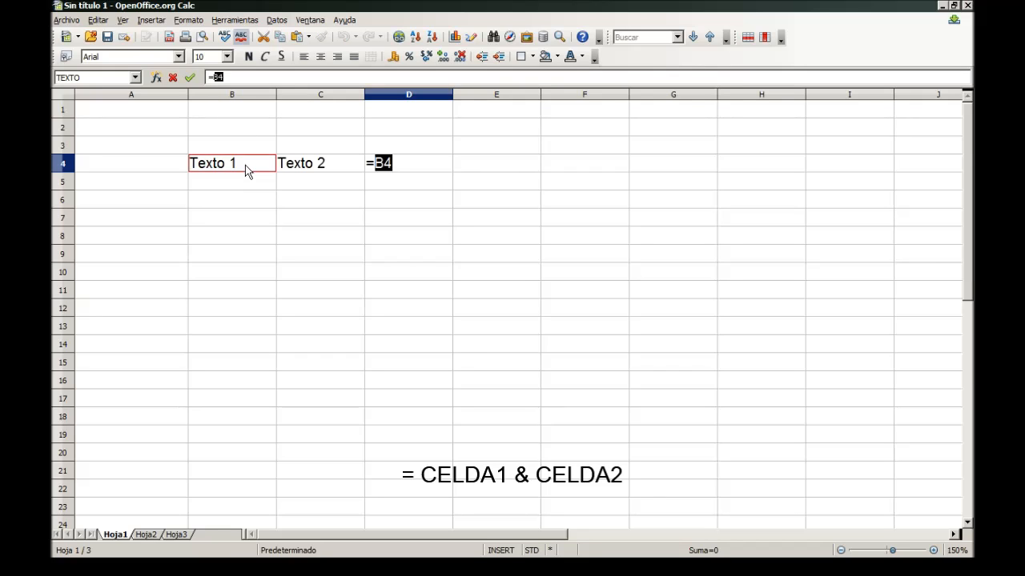
click(241, 78)
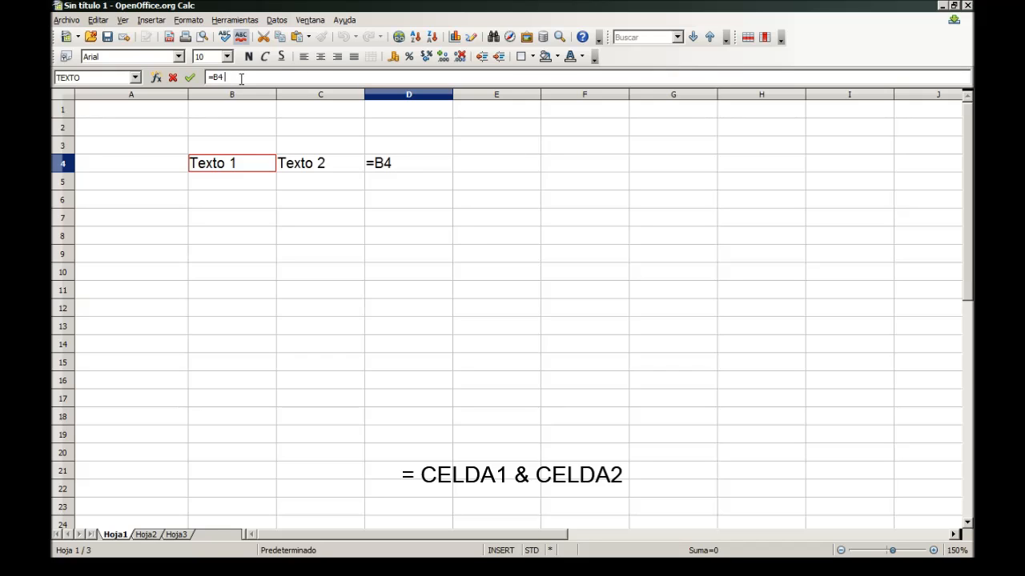
click(301, 164)
key(Return)
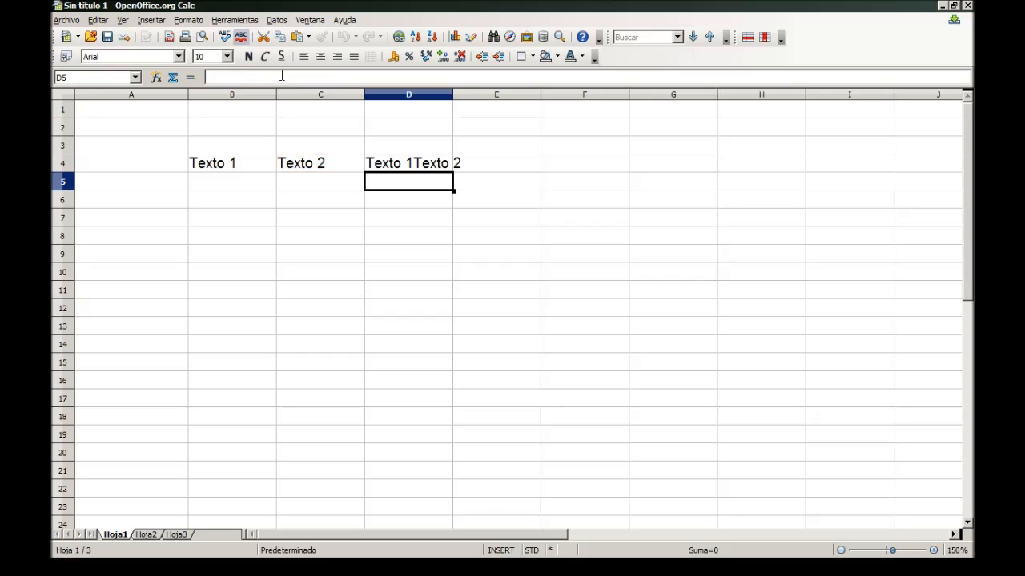
Widen column D and change the formula in D4 to =B4 & ", " & C4 so a comma and space separate the texts.
drag(456, 95, 537, 99)
click(411, 166)
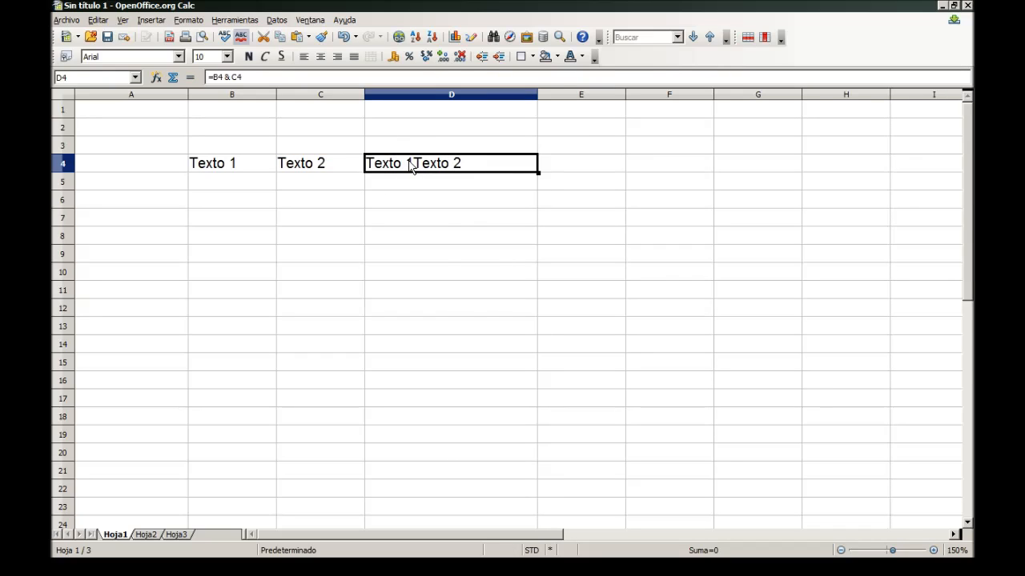
click(225, 76)
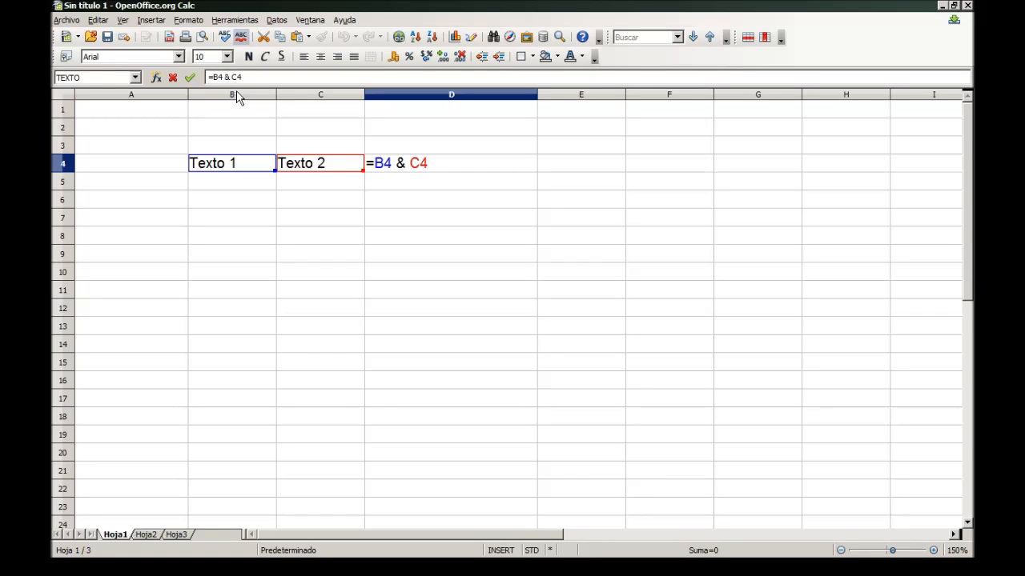
text(& " &)
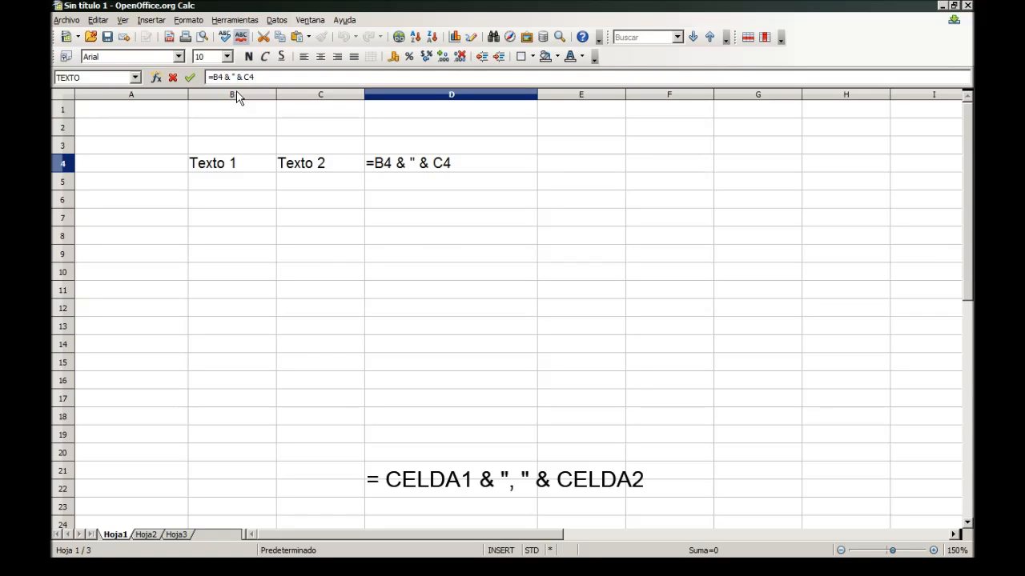
key(BackSpace)
text(, ")
key(Return)
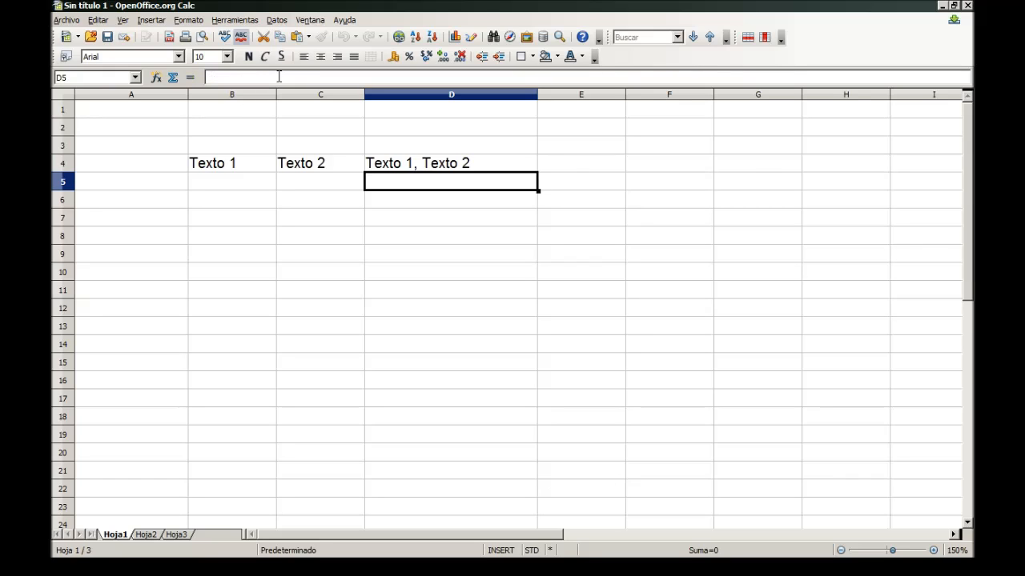
Fill the text-joining formula from D4 down to D9.
click(416, 168)
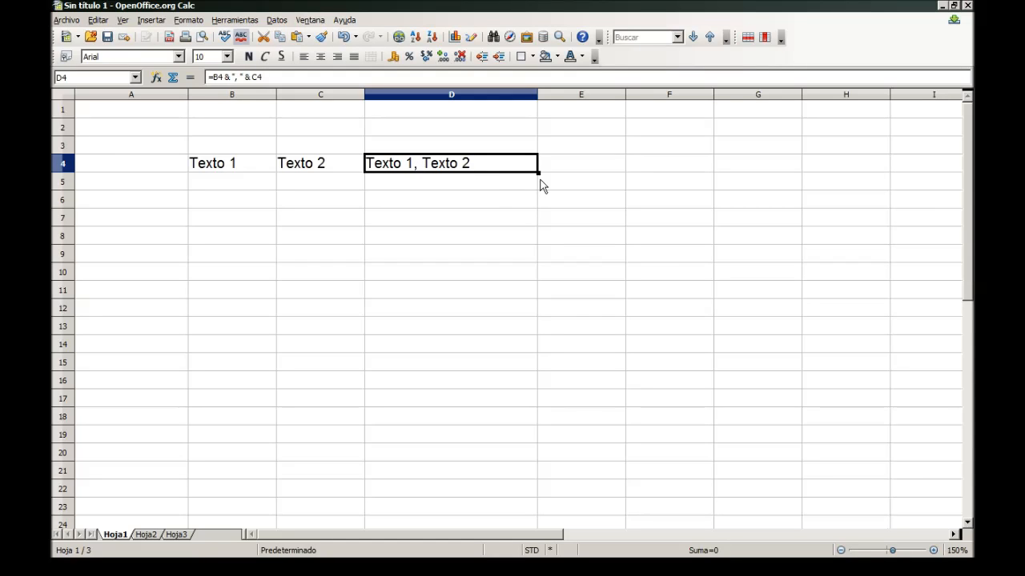
drag(537, 173, 531, 266)
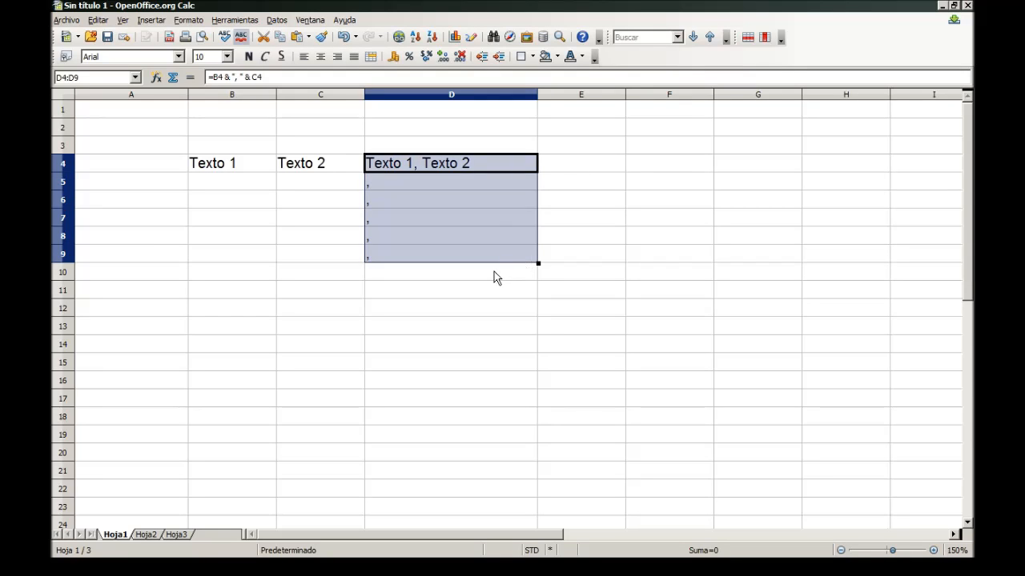
click(492, 272)
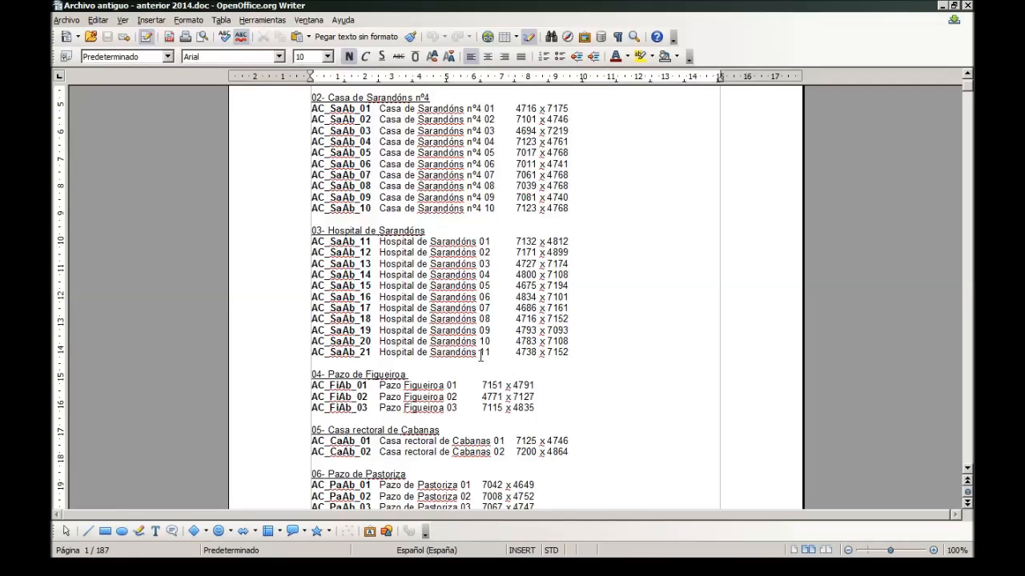
Copy the Hospital de Sarandóns entries AC_SaAb_11 to AC_SaAb_21 from the Writer document Archivo antiguo - anterior 2014.doc into the Calc sheet at A1.
drag(575, 352, 307, 244)
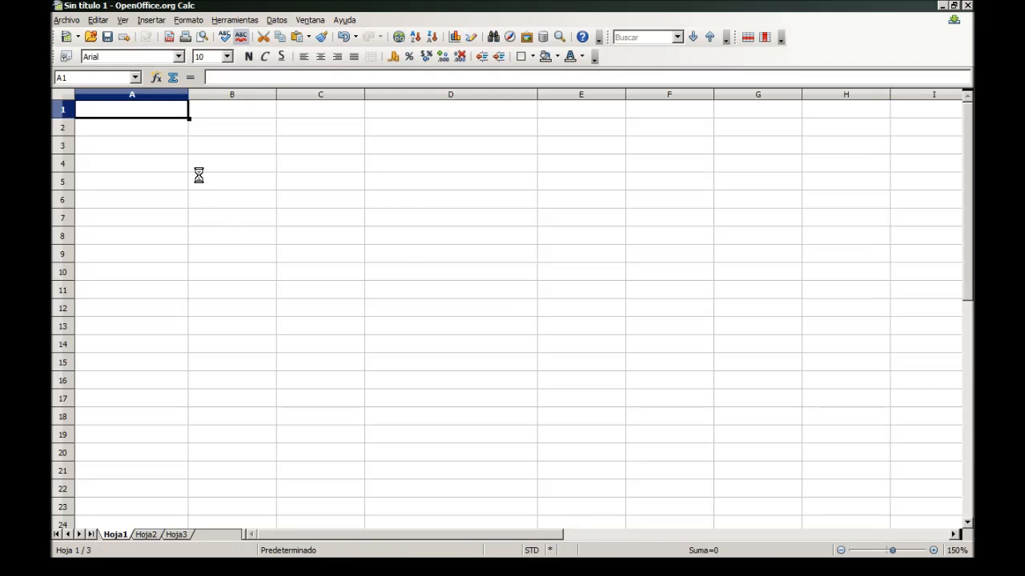
text(AC_SaAb_11 Hospital de Sarandóns 01 7132 x 4812 AC_SaAb_12 Hospital de Sarandóns 02 7171 x 4899 AC_SaAb_13 Hospital de Sarandóns 03 4727 x 7174 AC_SaAb_14 Hospital de Sarandóns 04 4800 x 7108 AC_SaAb_15 Hospital de Sarandóns 05 4675 x 7194 AC_SaAb_16 Hospital de Sarandóns 06 4834 x 7101 AC_SaAb_17 Hospital de Sarandóns 07 4686 x 7161 AC_SaAb_18 Hospital de Sarandóns 08 4716 x 7152 AC_SaAb_19 Hospital de Sarandóns 09 4793 x 7093 AC_SaAb_20 Hospital de Sarandóns 10 4783 x 7108 AC_SaAb_21 Hospital de Sarandóns 11 4738 x 7152)
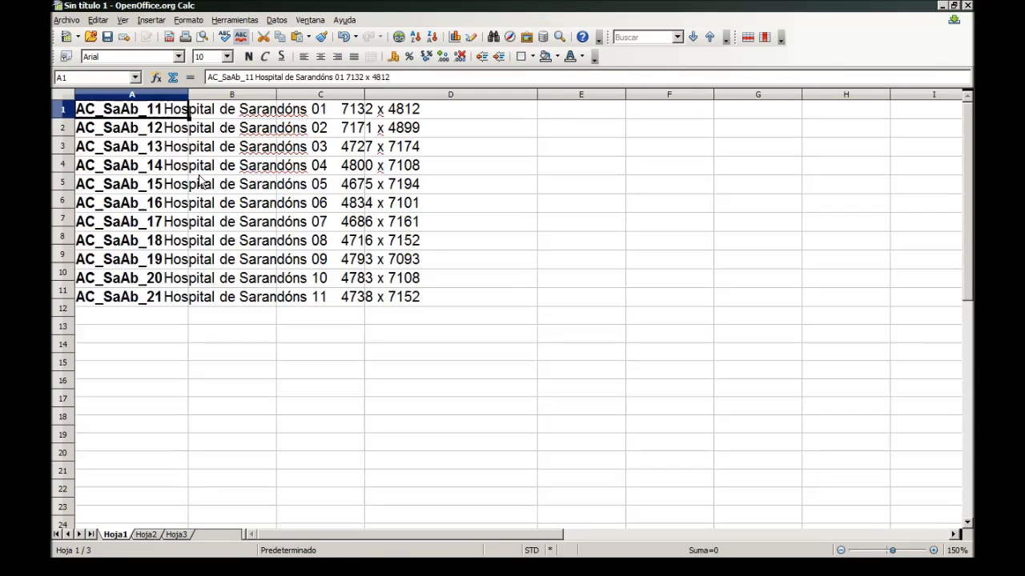
Widen column A to fit the pasted entries and split its text into columns at the tabs.
drag(187, 93, 430, 94)
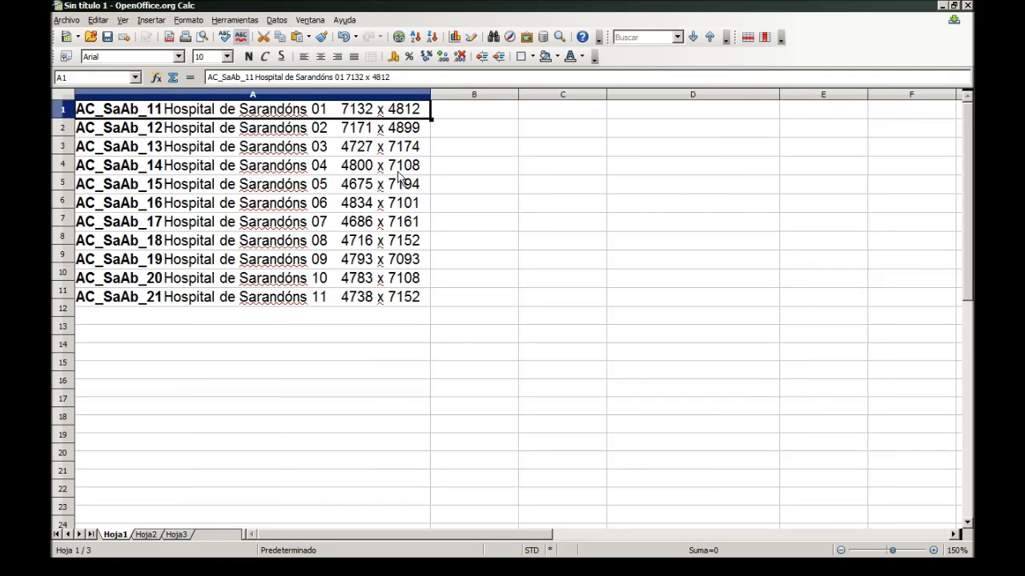
click(167, 129)
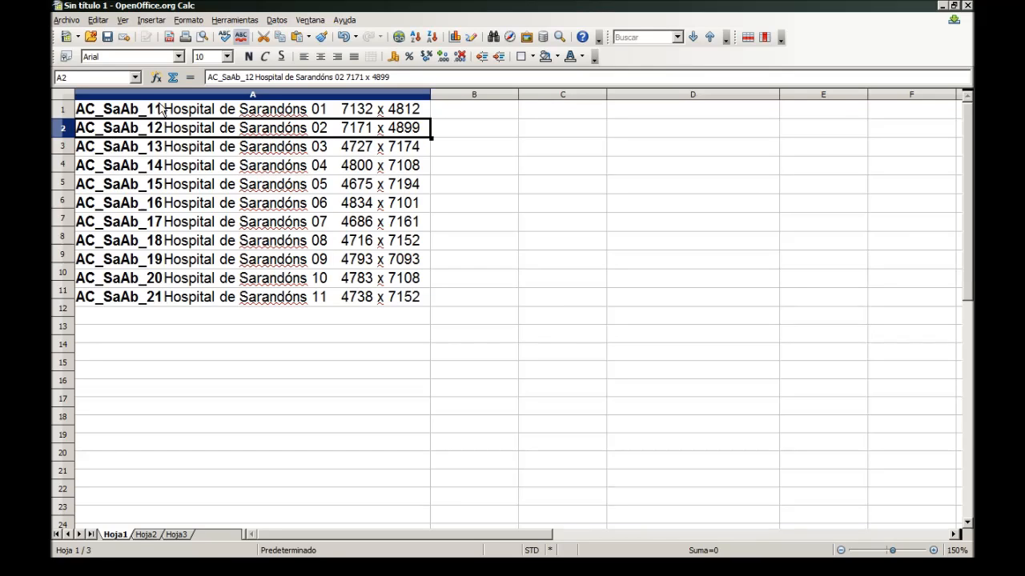
click(339, 93)
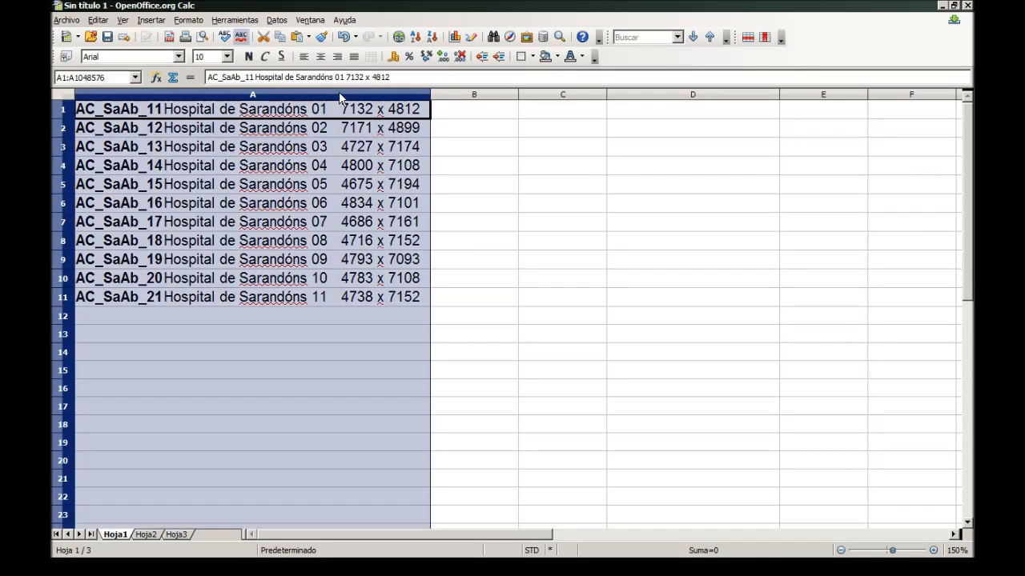
click(281, 24)
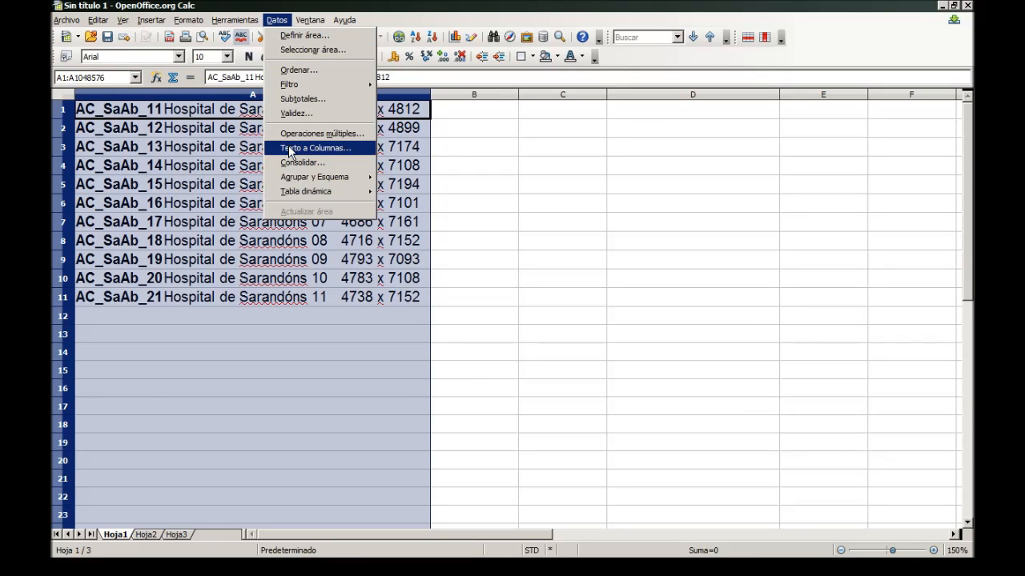
click(290, 149)
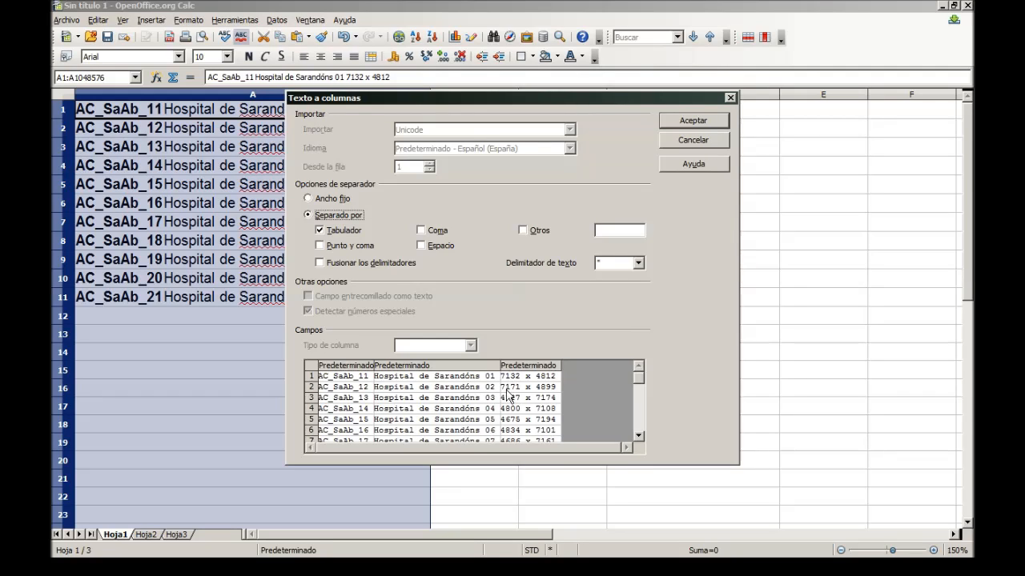
click(679, 124)
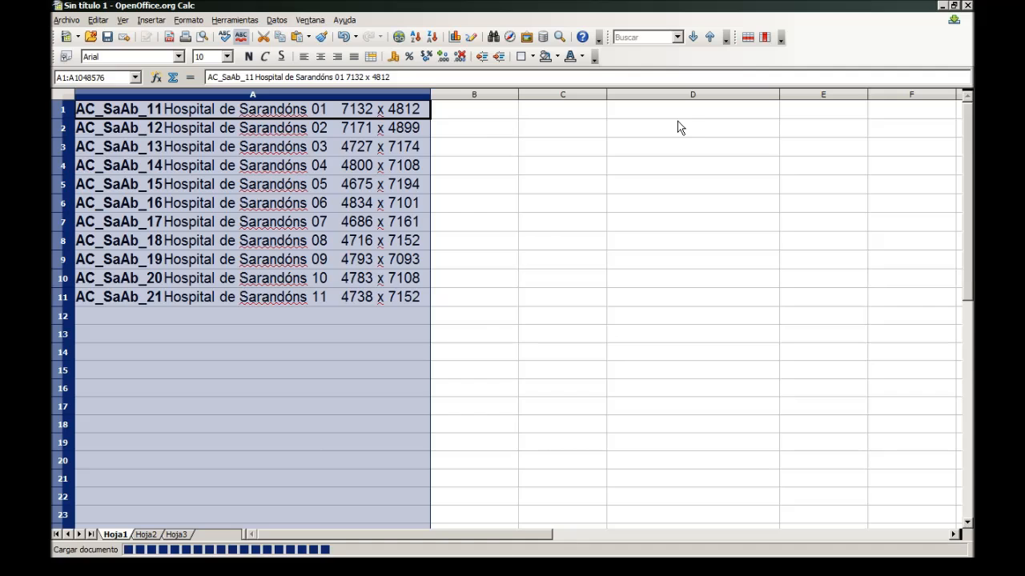
Narrow column A to its codes and widen column B to fit the Hospital de Sarandóns names.
click(340, 279)
drag(430, 94, 231, 104)
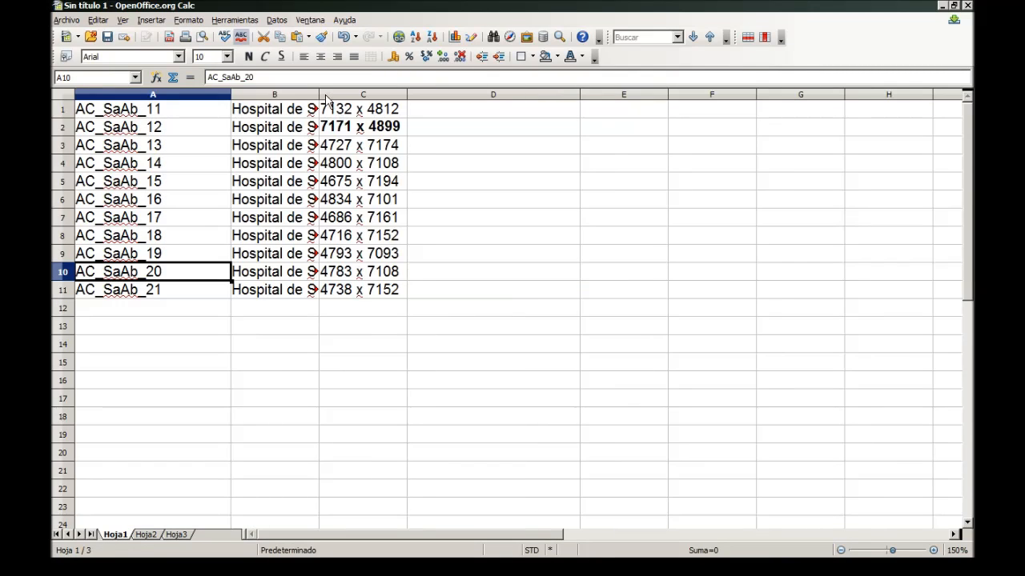
drag(319, 94, 473, 95)
Remove the bold formatting from all entries in A1:C11.
drag(520, 290, 170, 123)
click(248, 56)
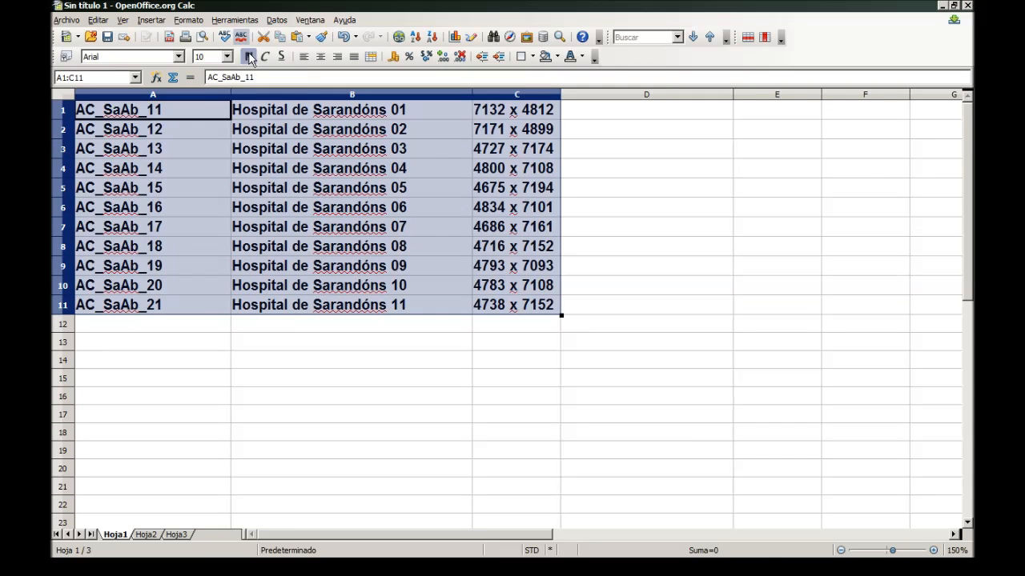
click(248, 56)
click(384, 222)
Move the dimensions from column C to column D, leaving column C empty.
click(517, 224)
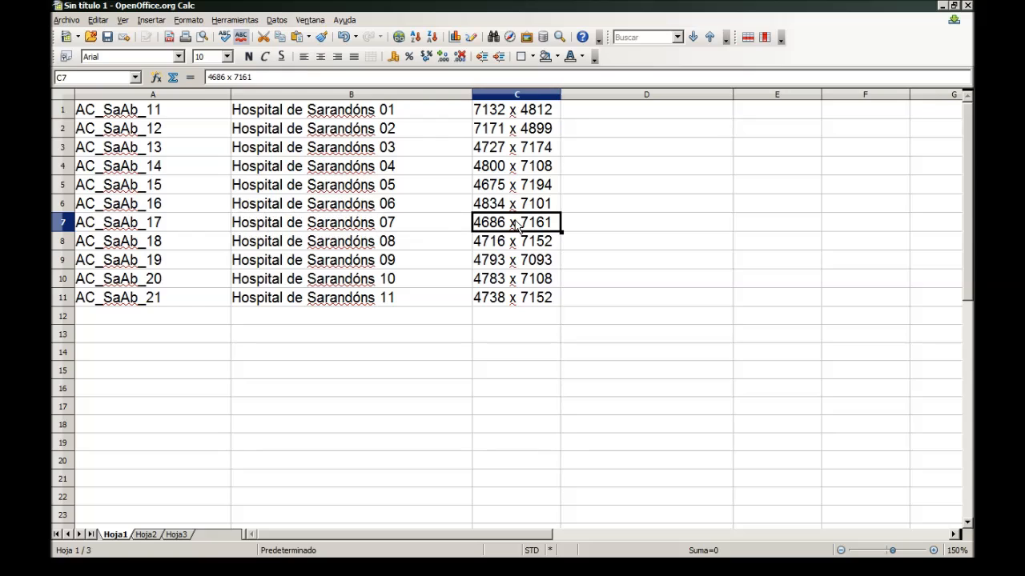
click(509, 94)
drag(509, 95, 574, 106)
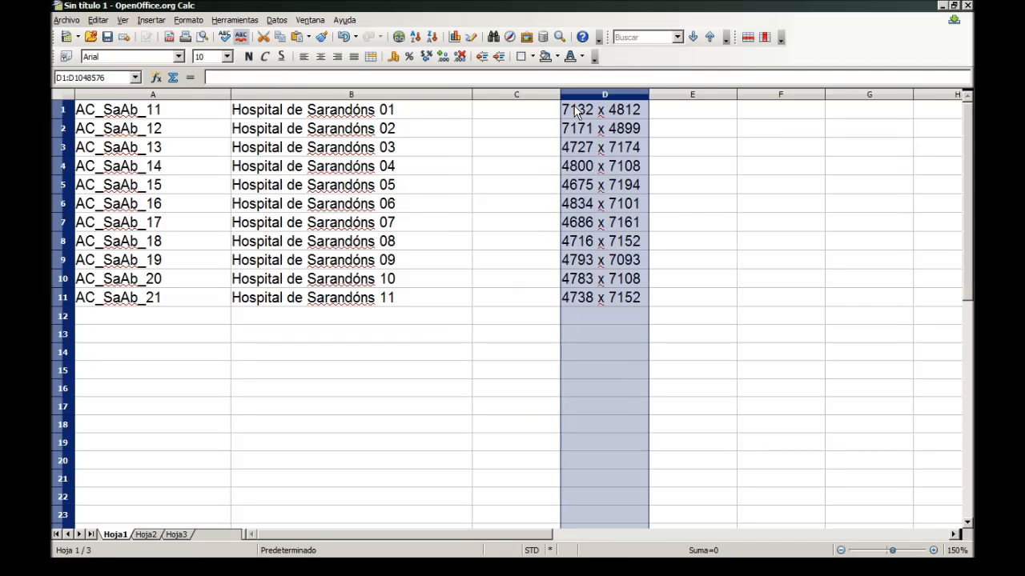
Split column B into columns at tabs and spaces, overwriting the existing data, and undo the split.
click(397, 112)
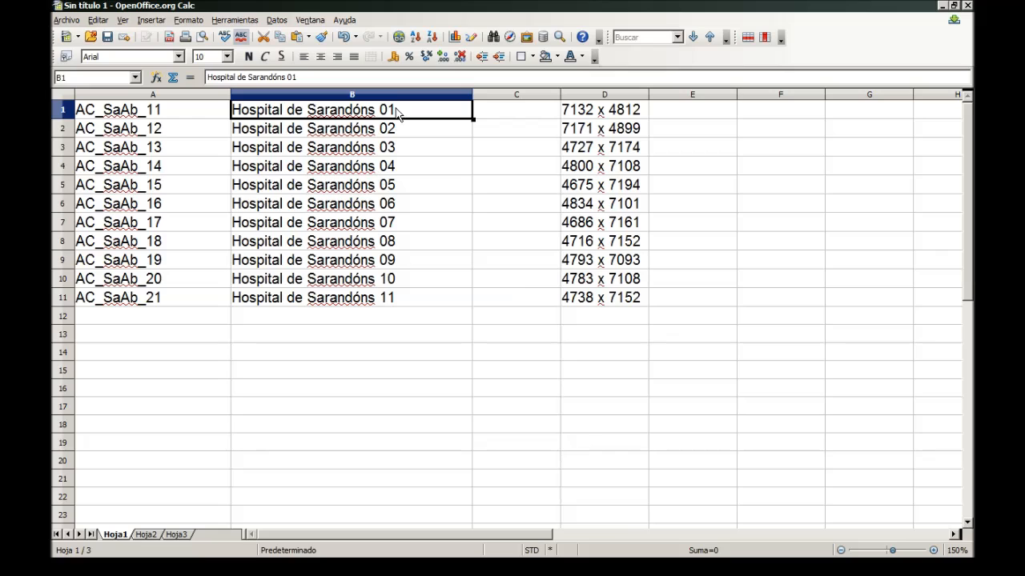
click(416, 94)
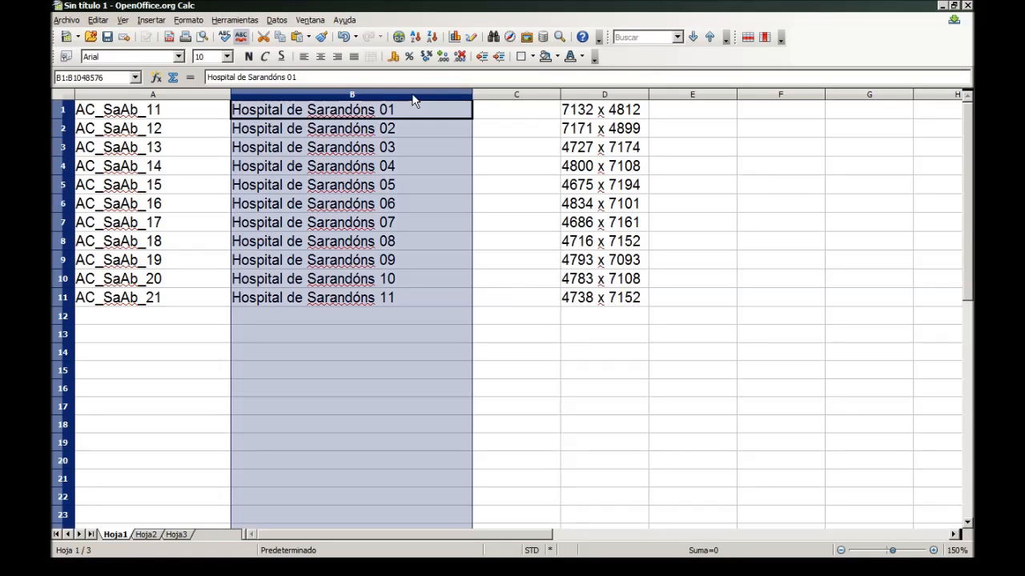
click(276, 20)
click(319, 149)
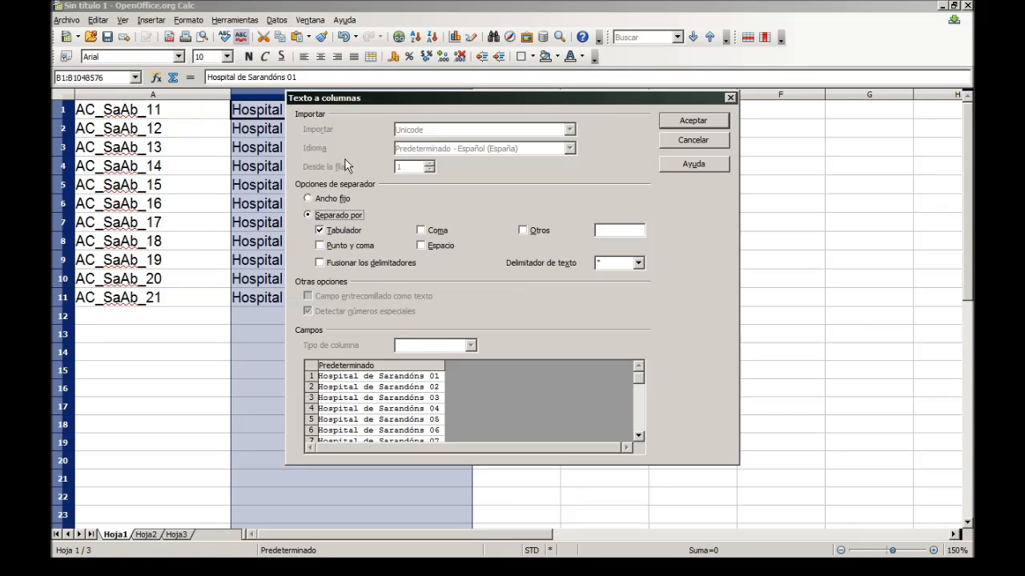
click(422, 246)
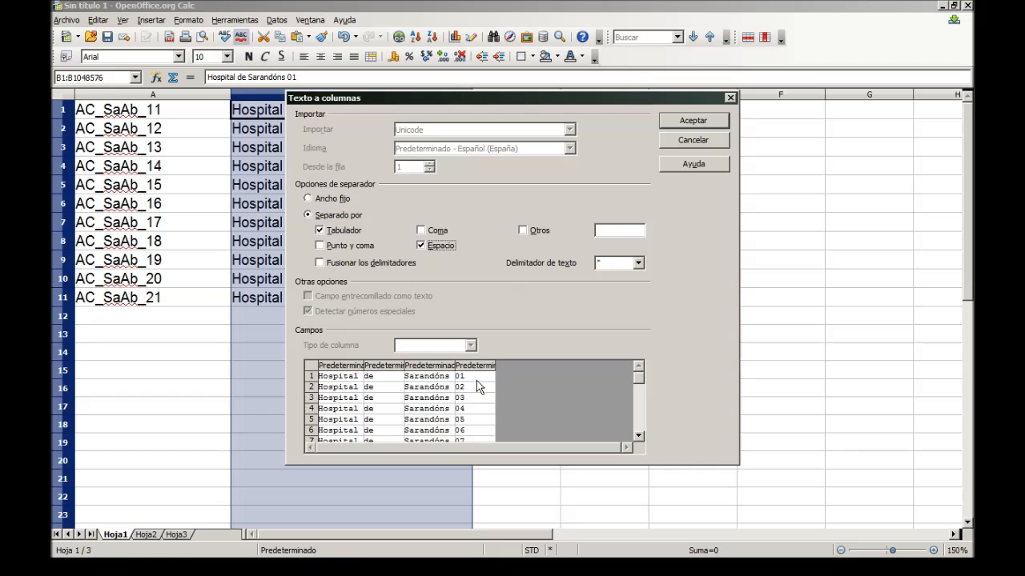
click(671, 122)
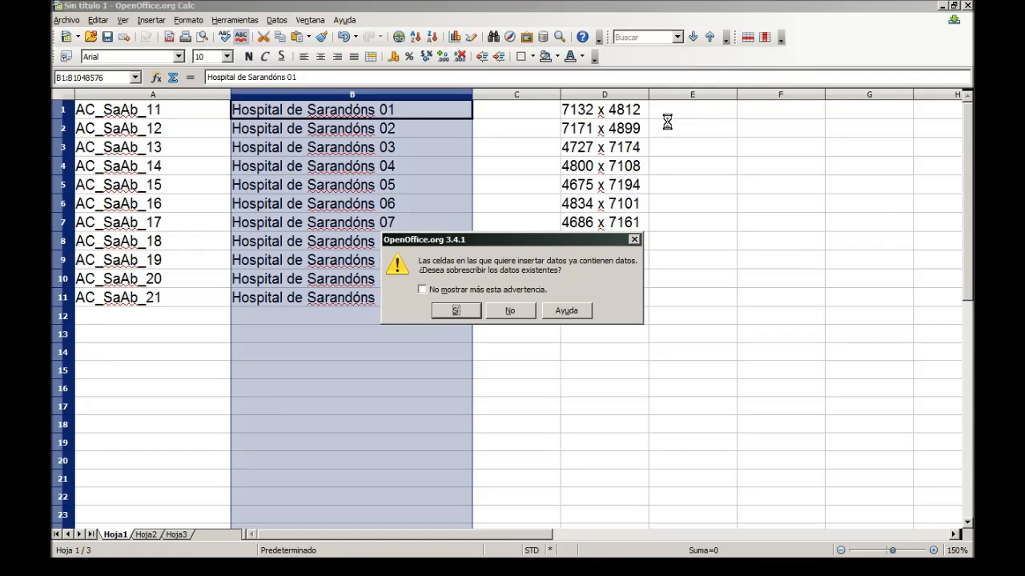
click(462, 312)
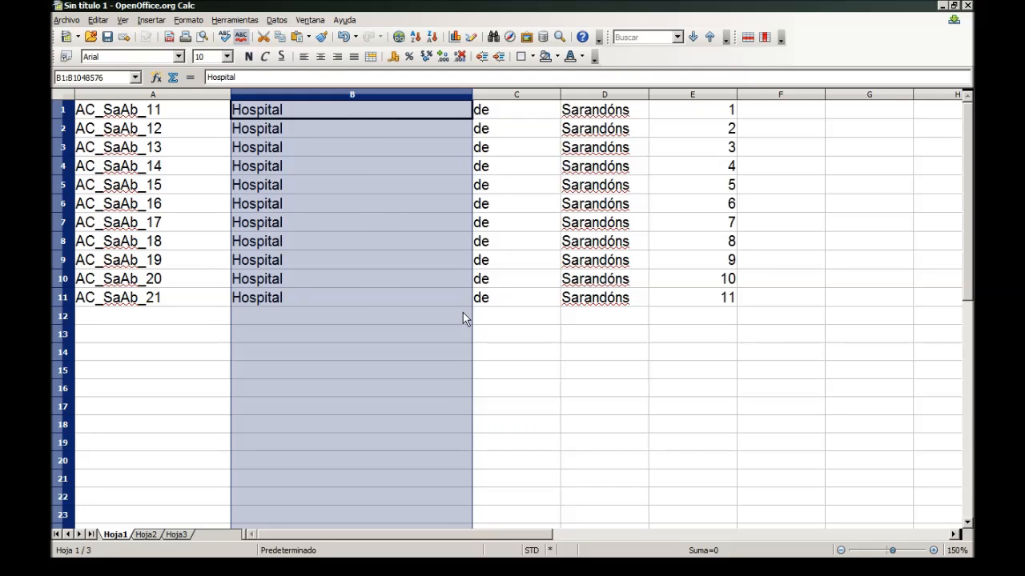
key(ctrl+z)
click(449, 325)
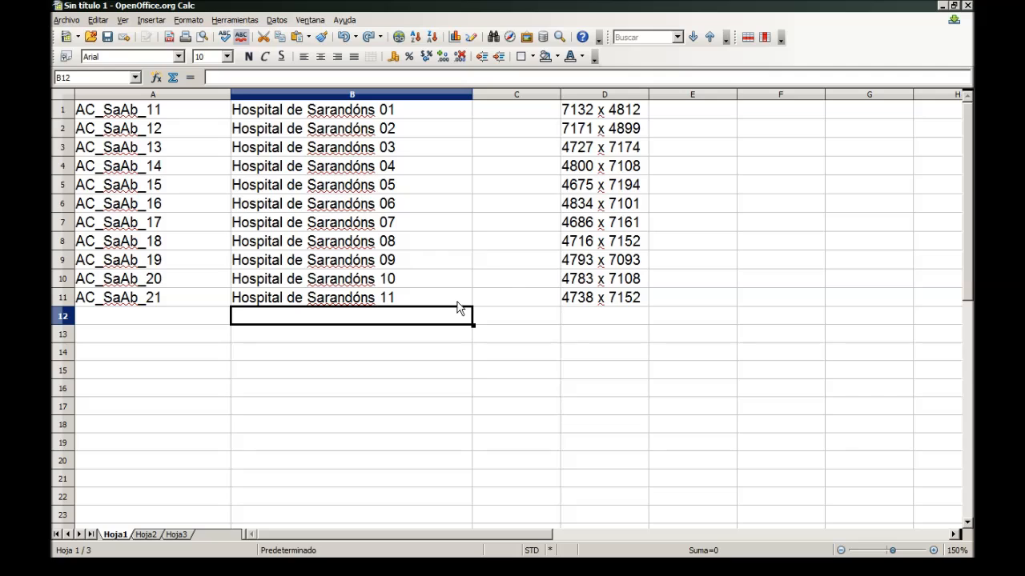
Narrow column B to fit its names and widen the empty column C.
drag(472, 95, 413, 94)
drag(529, 98, 589, 98)
click(498, 127)
click(496, 113)
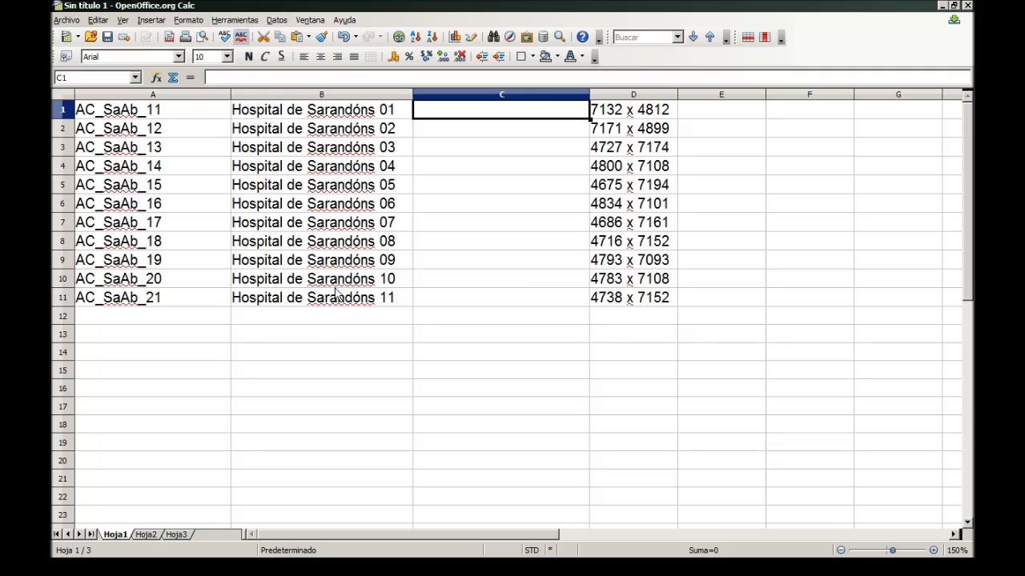
click(327, 318)
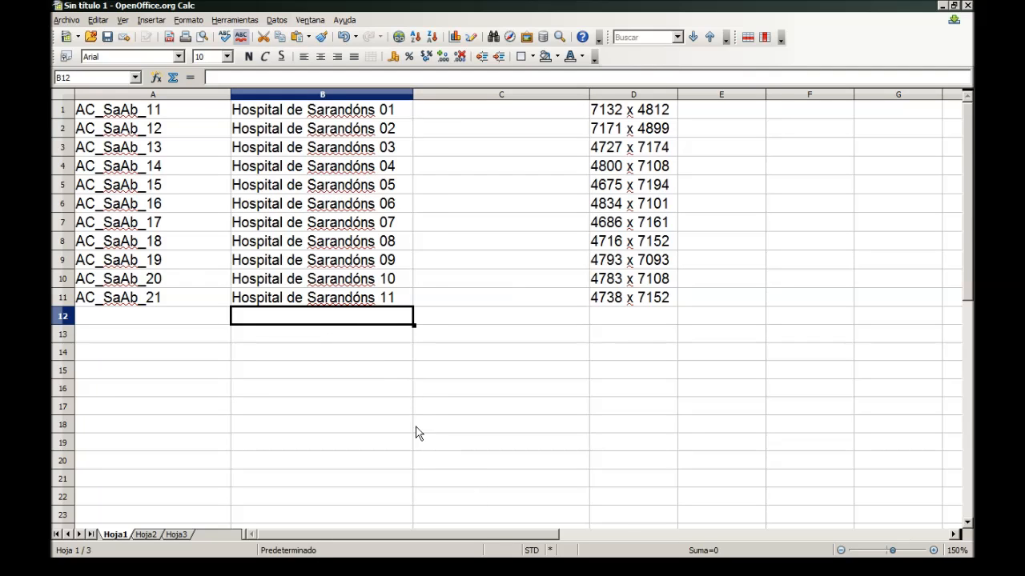
Switch to the Writer document Archivo antiguo - anterior 2014.doc and copy the lines from AC_SaAb_17 to AC_PaAb_03.
click(532, 566)
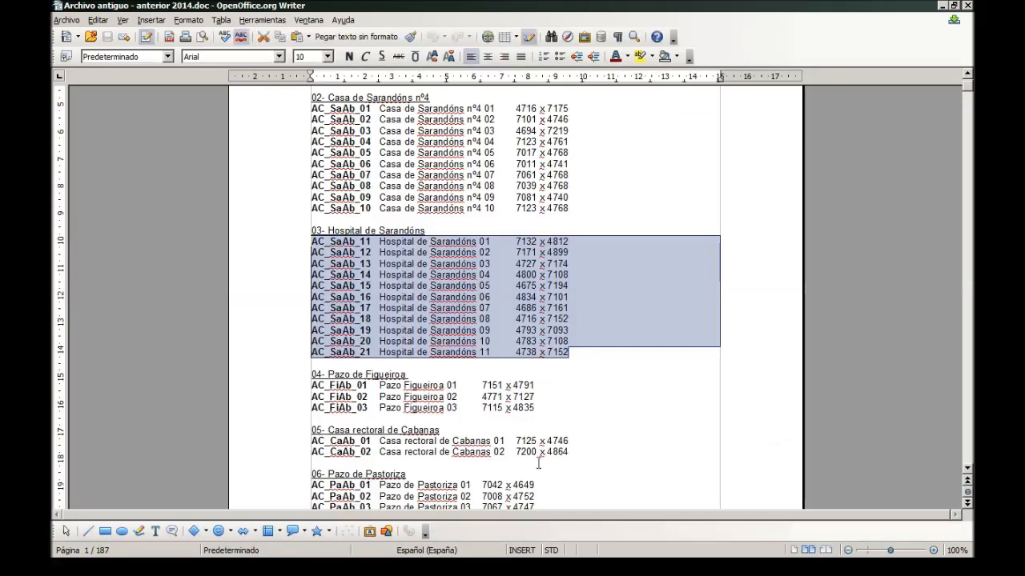
drag(299, 309, 567, 400)
key(ctrl+c)
scroll(570, 403, down, 3)
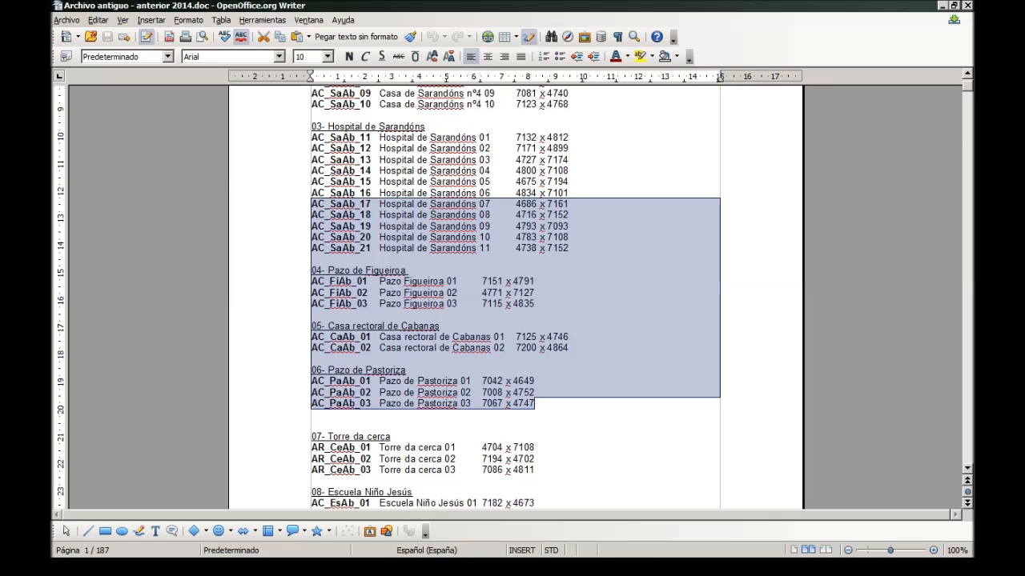
Switch back to Calc, replace the old list with the copied lines starting at A1, and widen column A to fit.
key(alt+Tab)
drag(602, 320, 122, 178)
drag(122, 175, 120, 110)
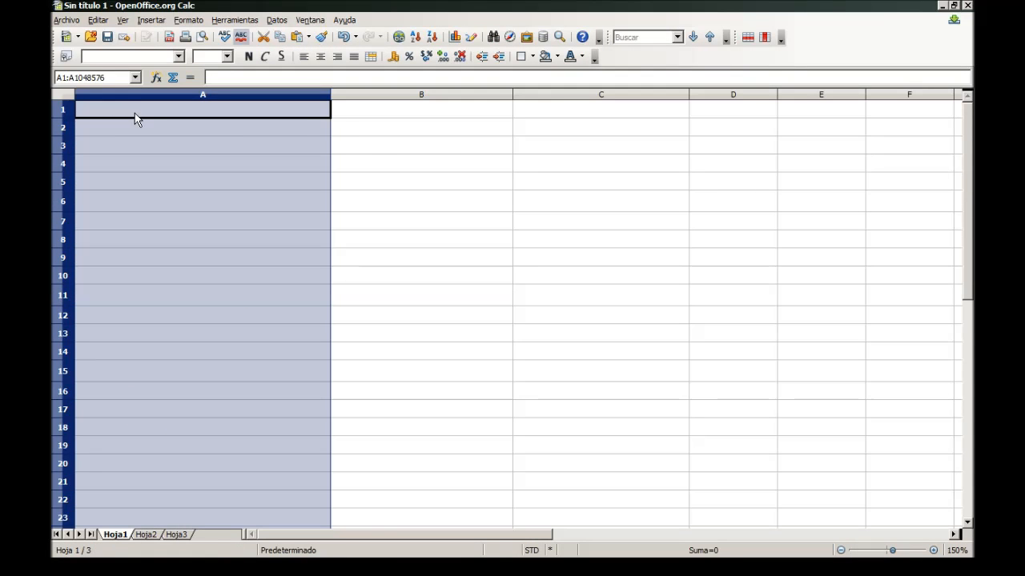
click(135, 114)
key(ctrl+v)
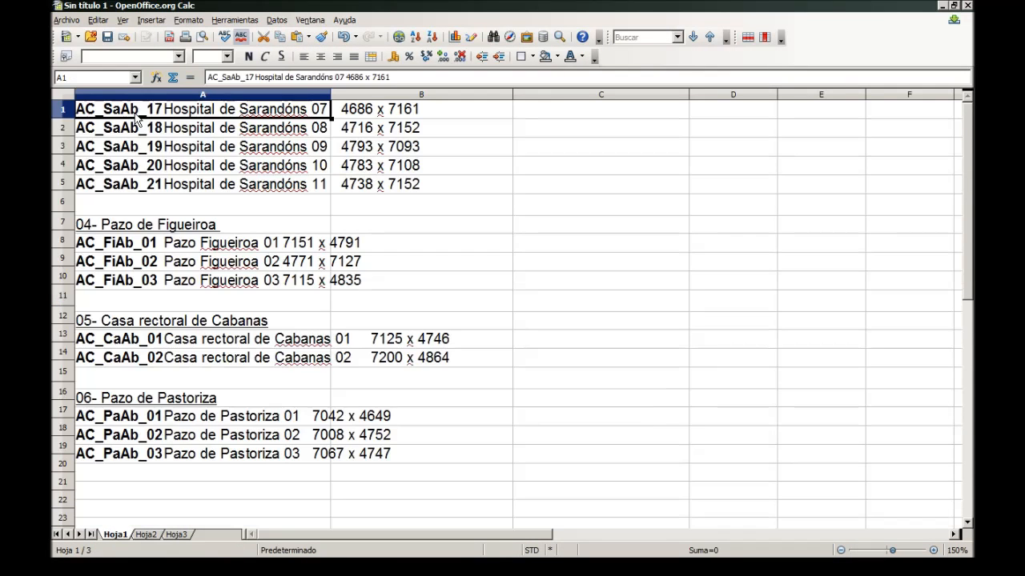
drag(330, 95, 481, 94)
click(276, 20)
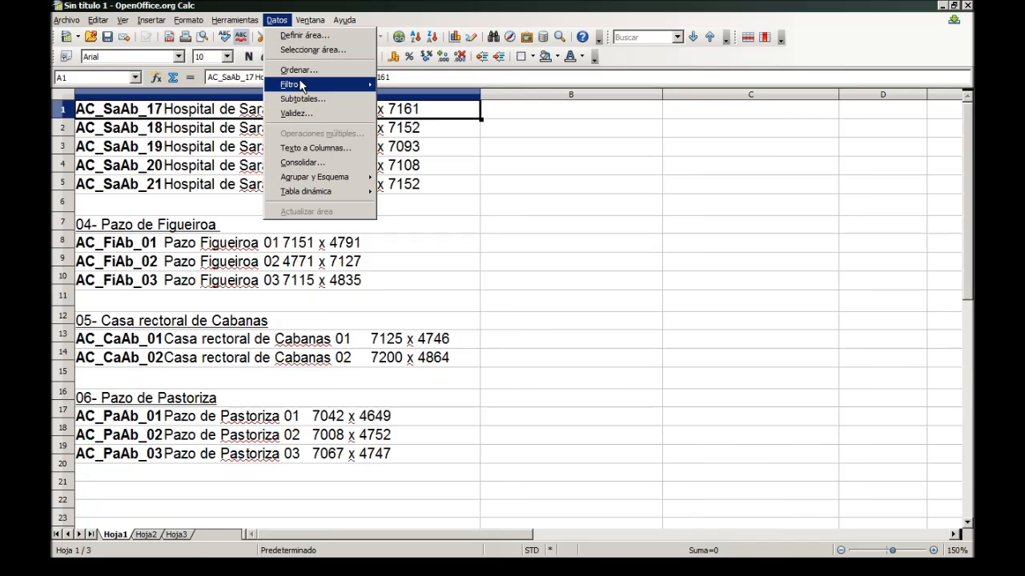
click(308, 149)
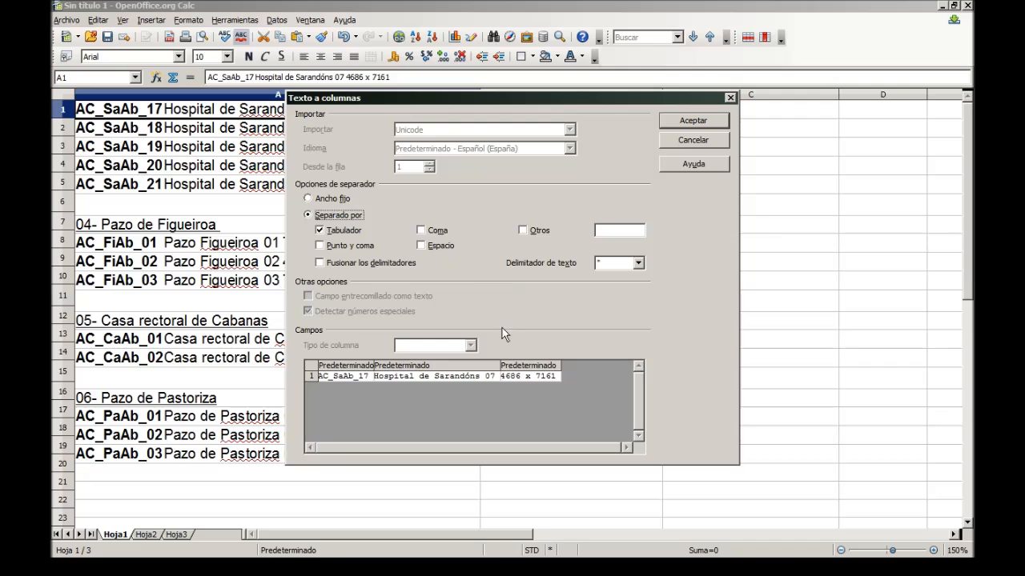
click(694, 140)
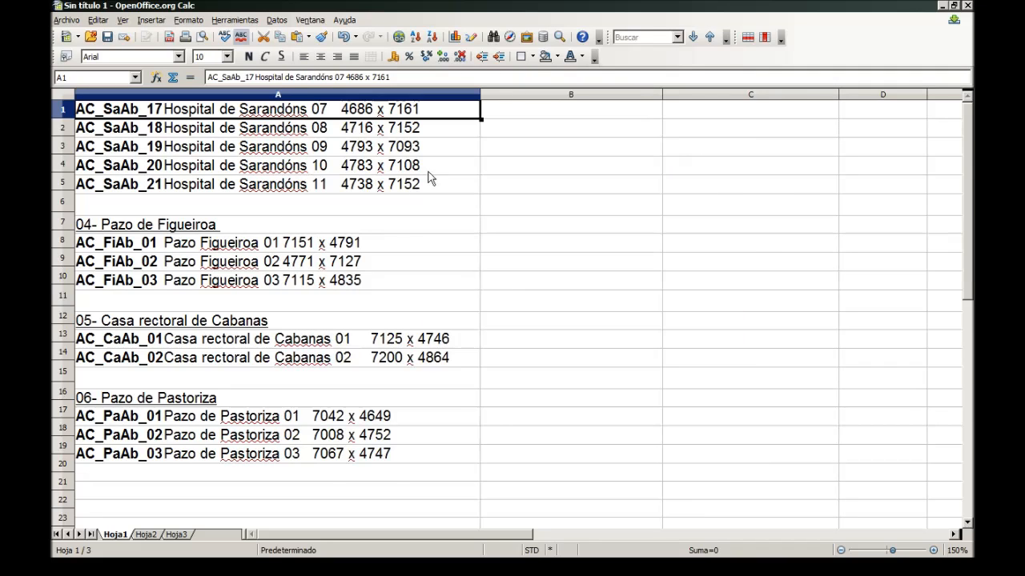
Split all of column A into columns at the tabs and narrow column A.
click(357, 95)
click(276, 20)
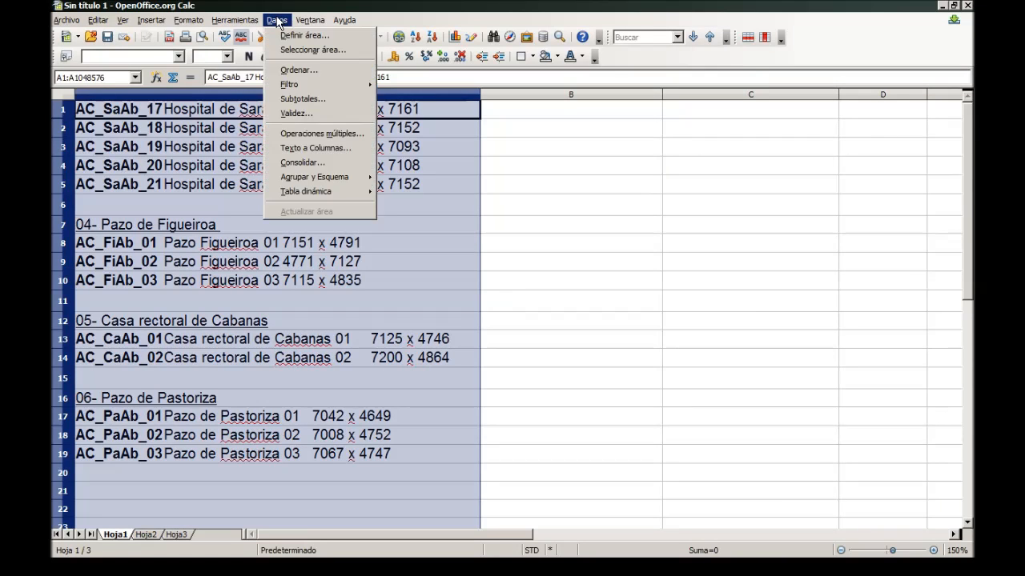
click(308, 148)
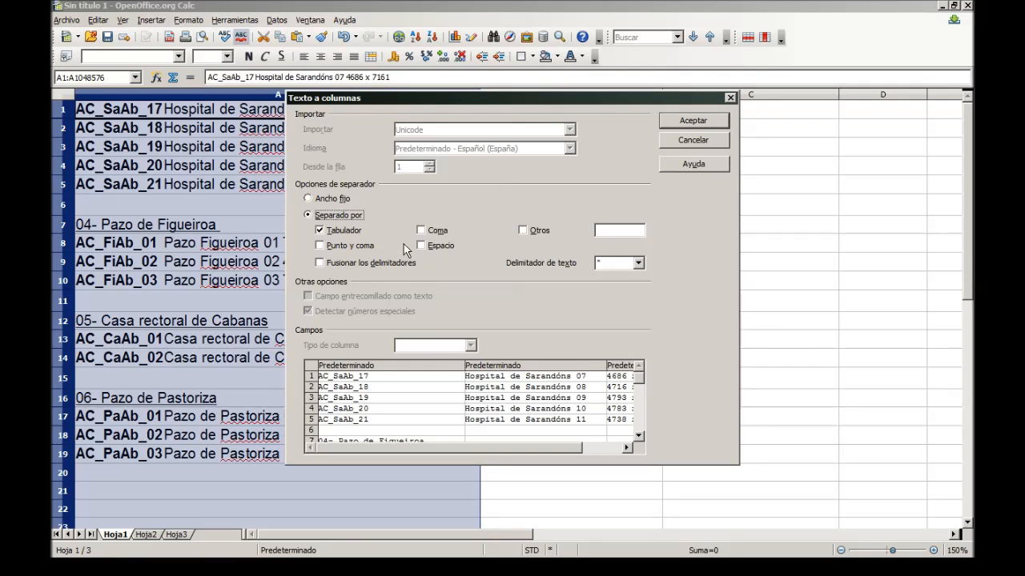
click(670, 120)
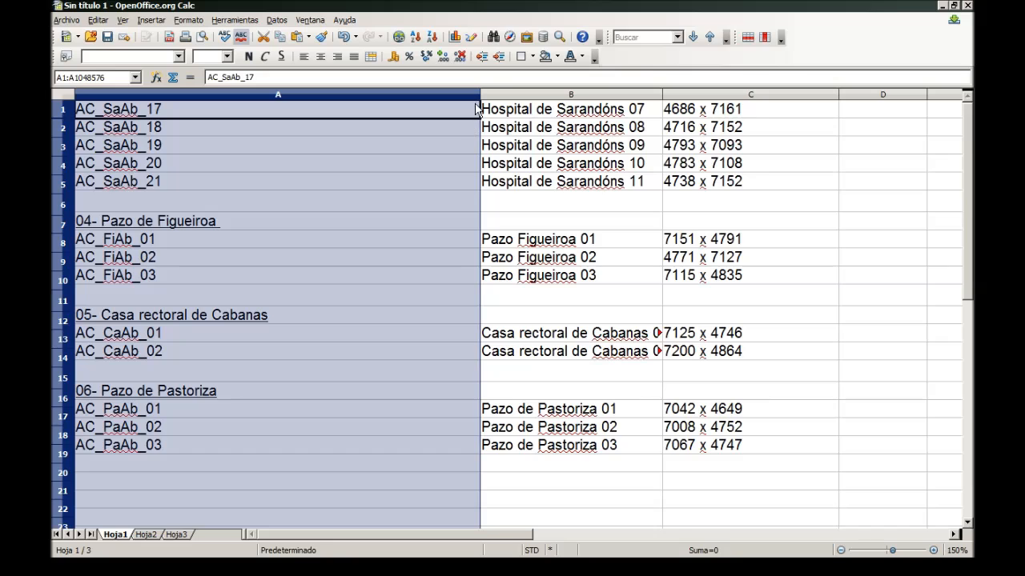
drag(481, 95, 320, 94)
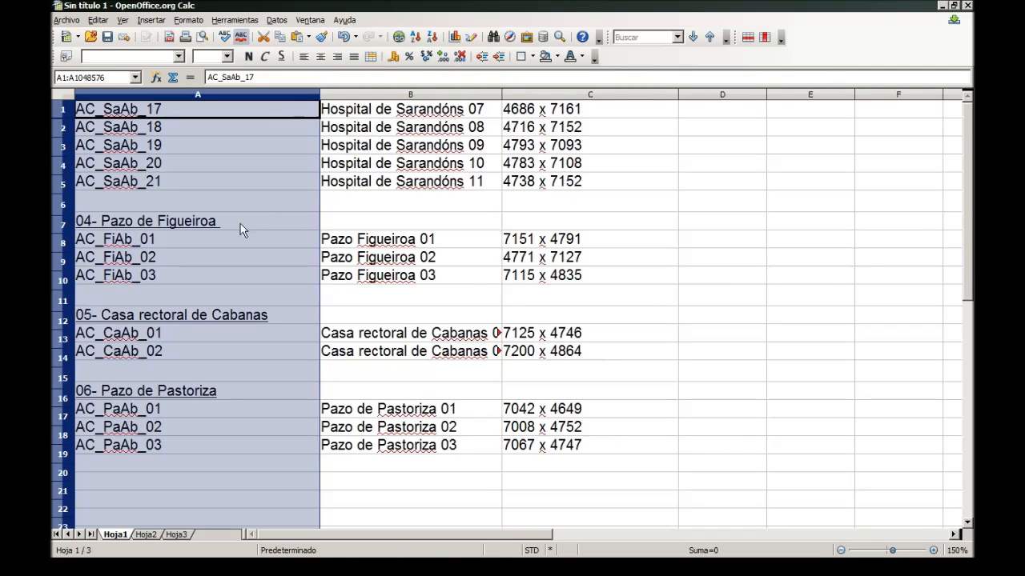
Clear the section headings for Pazo de Figueiroa, Casa rectoral de Cabanas and Pazo de Pastoriza in A7, A12 and A16.
click(242, 228)
key(Delete)
key(Return)
click(209, 316)
key(Delete)
key(Return)
click(211, 398)
key(Delete)
key(Return)
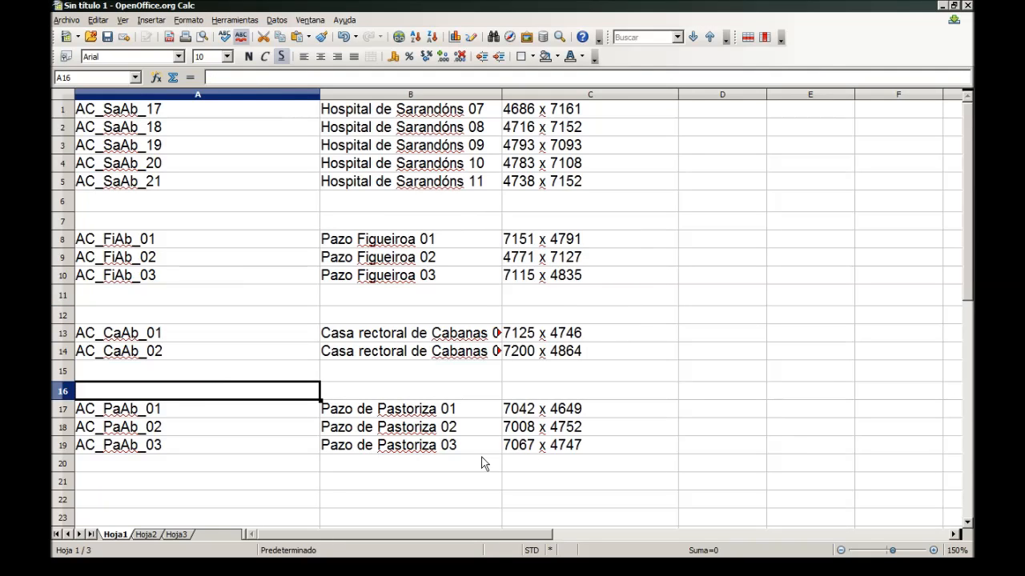
Move the Pastoriza, Cabanas and Figueiroa blocks up to close the empty rows between the groups.
click(573, 448)
drag(573, 448, 229, 373)
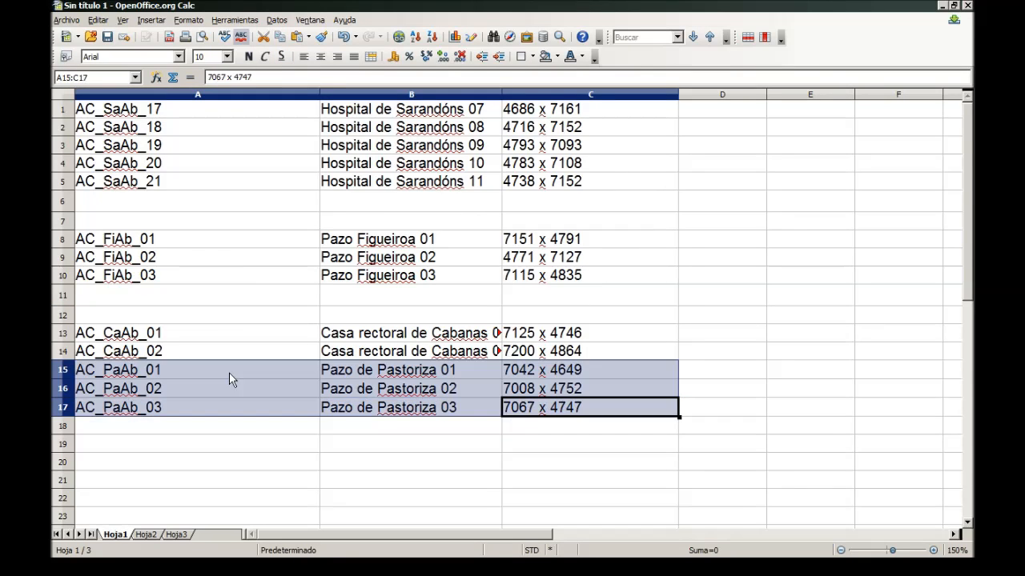
drag(512, 410, 183, 313)
drag(504, 373, 176, 213)
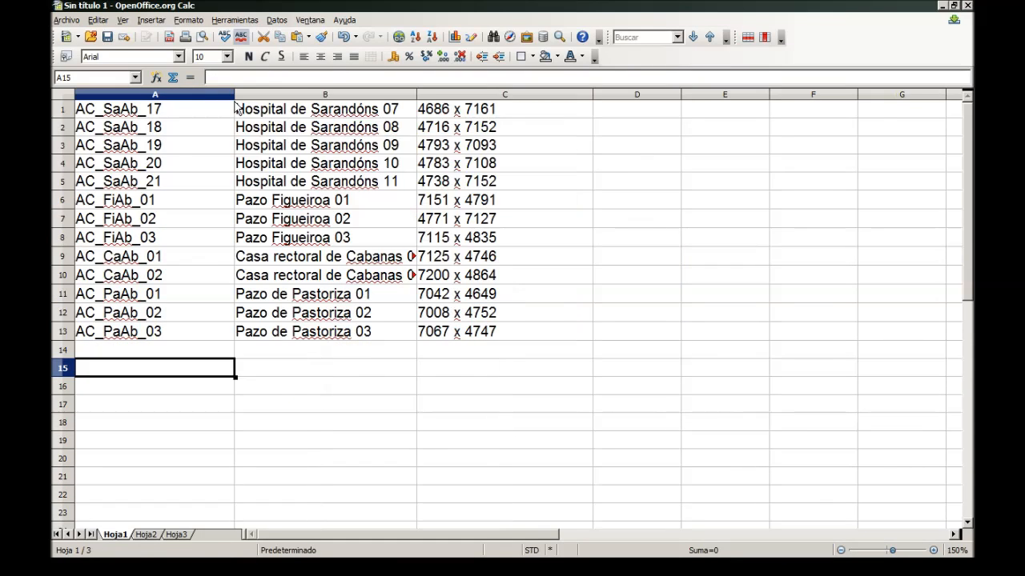
Widen column B to fit the full names and select the dimensions in column C.
drag(415, 95, 517, 97)
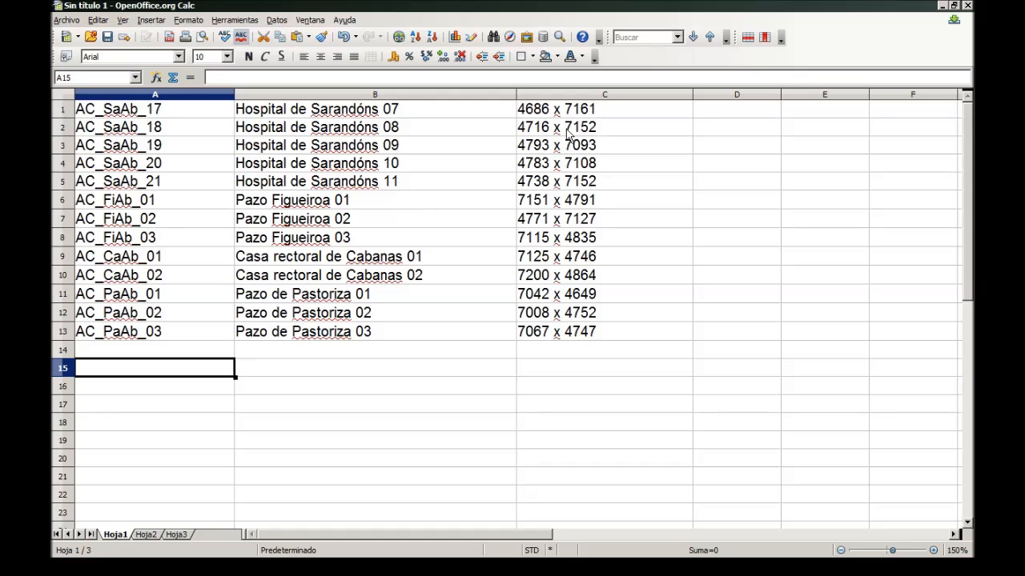
click(558, 97)
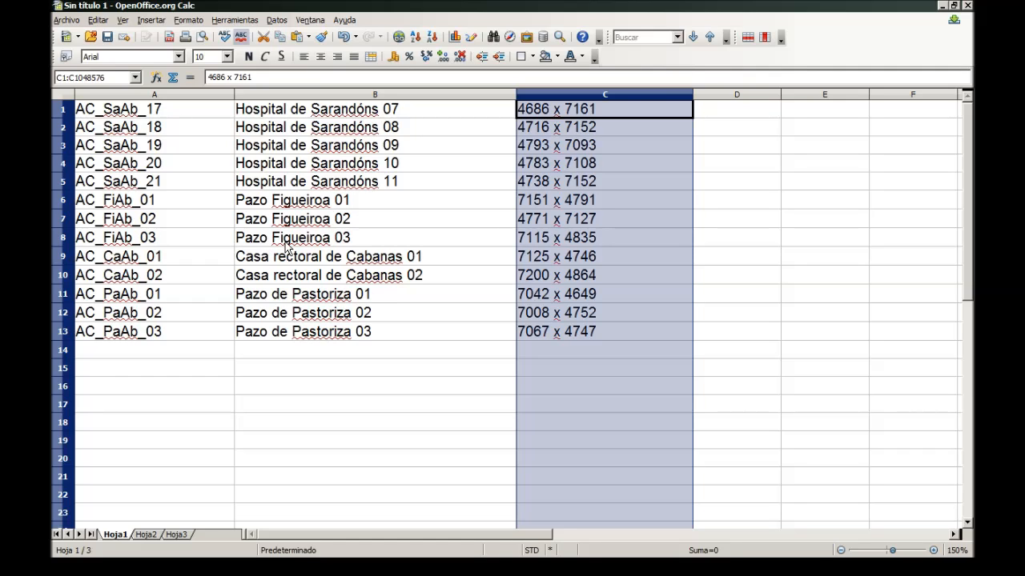
Move the dimensions to column D and extract the last two characters of B1 into C1 with =DERECHA(B1;2).
drag(625, 110, 677, 95)
click(556, 118)
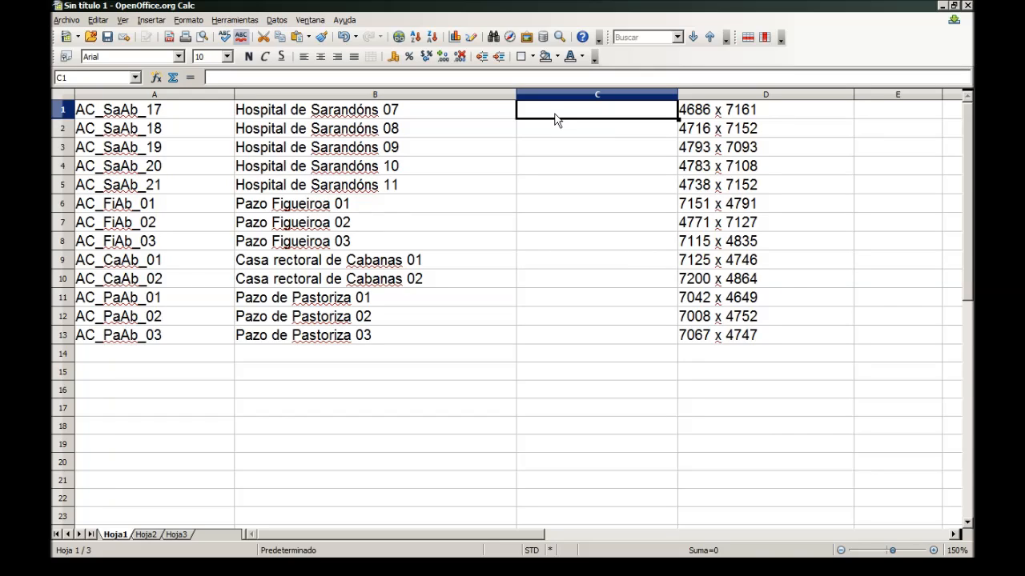
text(=)
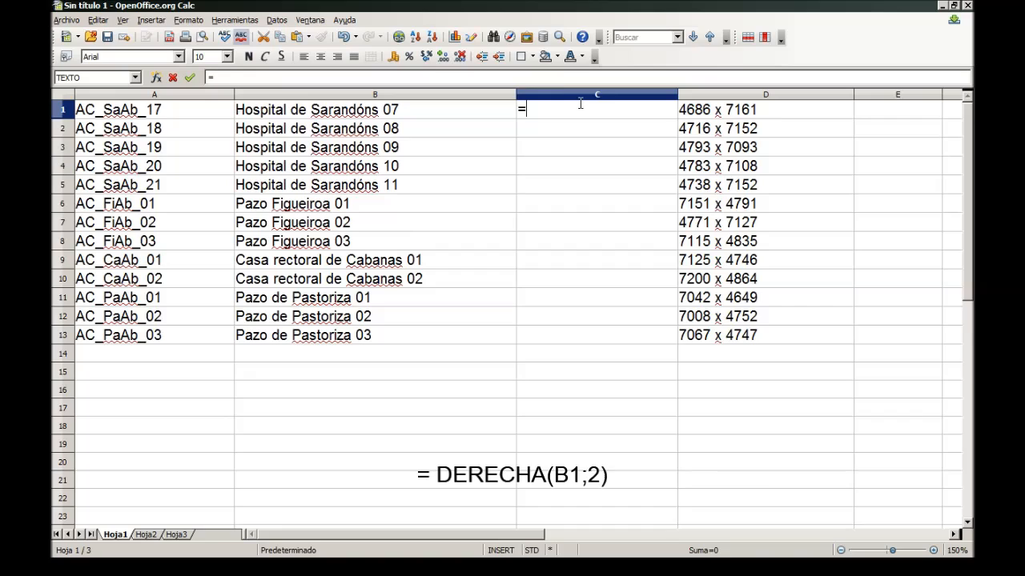
click(562, 78)
text(DER)
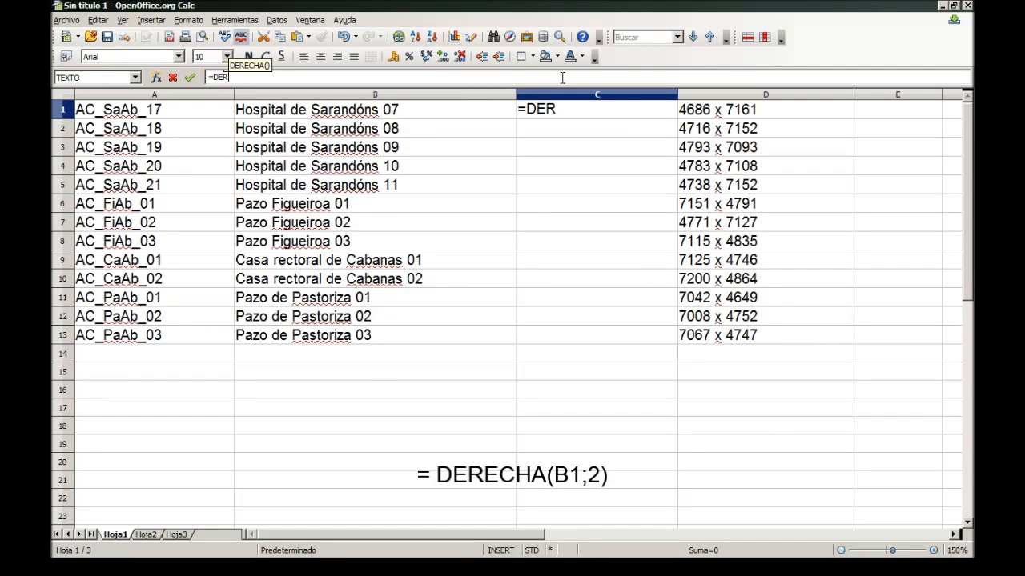
text(ECHA)
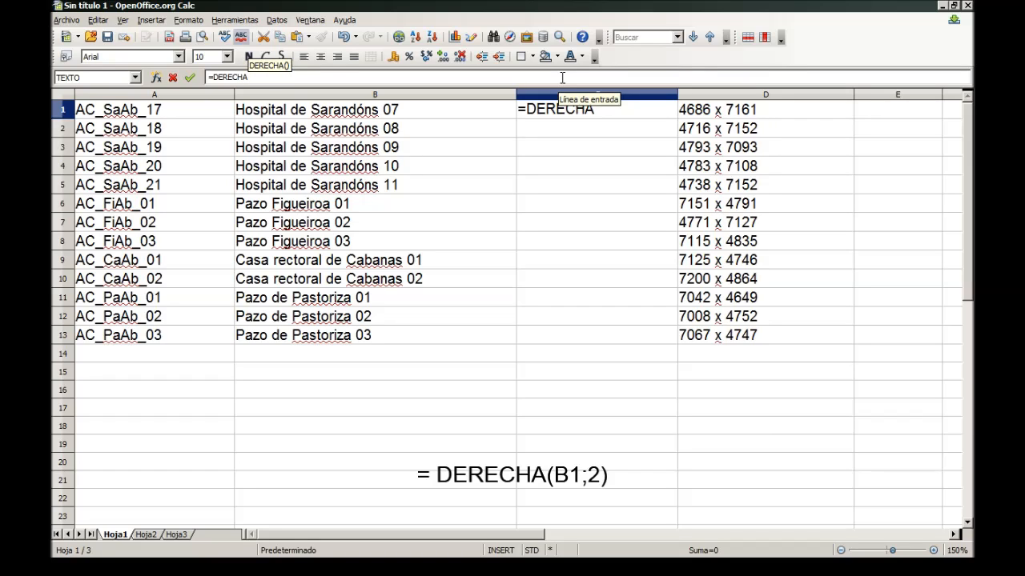
text(()
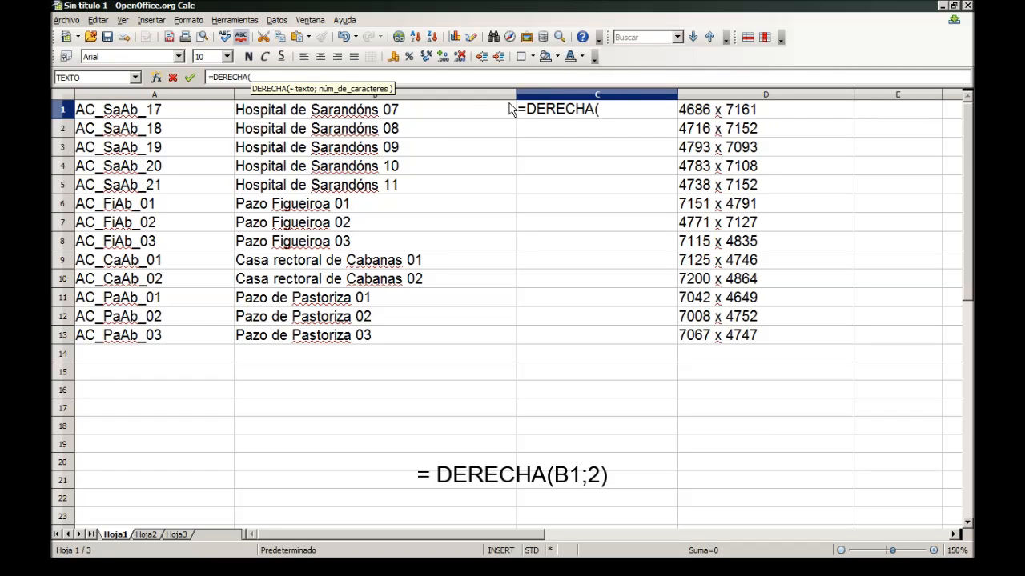
click(440, 115)
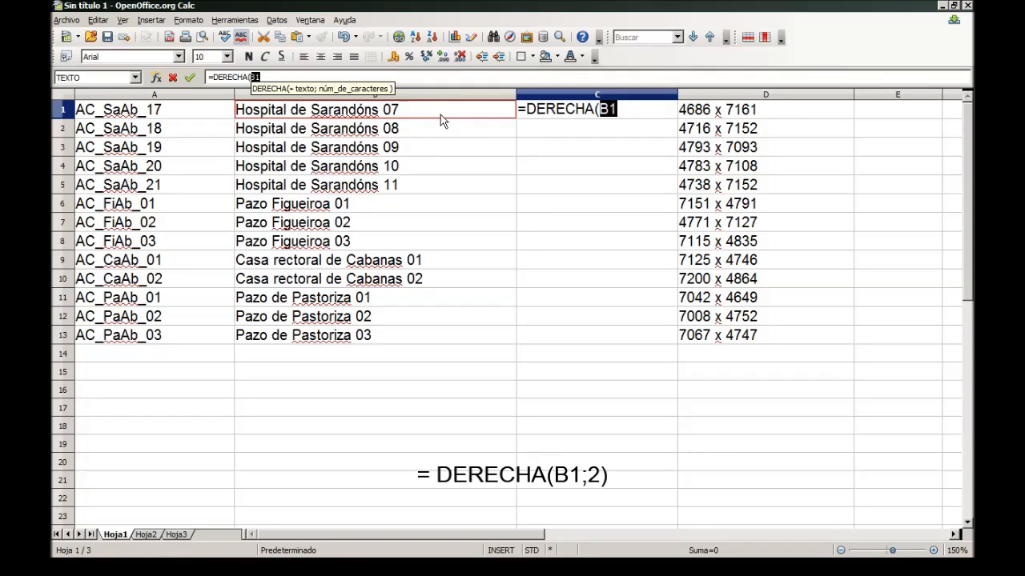
click(348, 78)
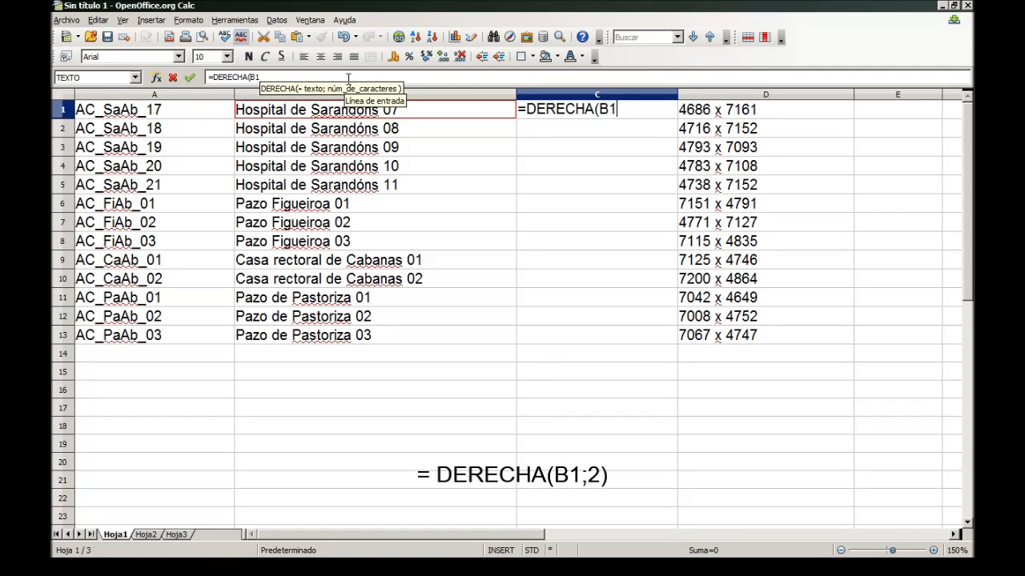
text(;)
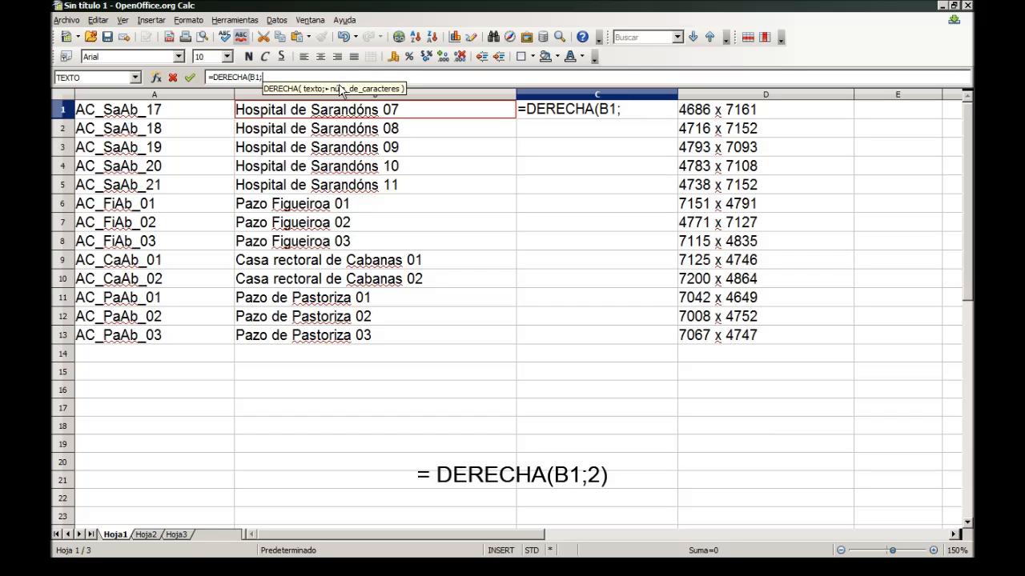
text(2))
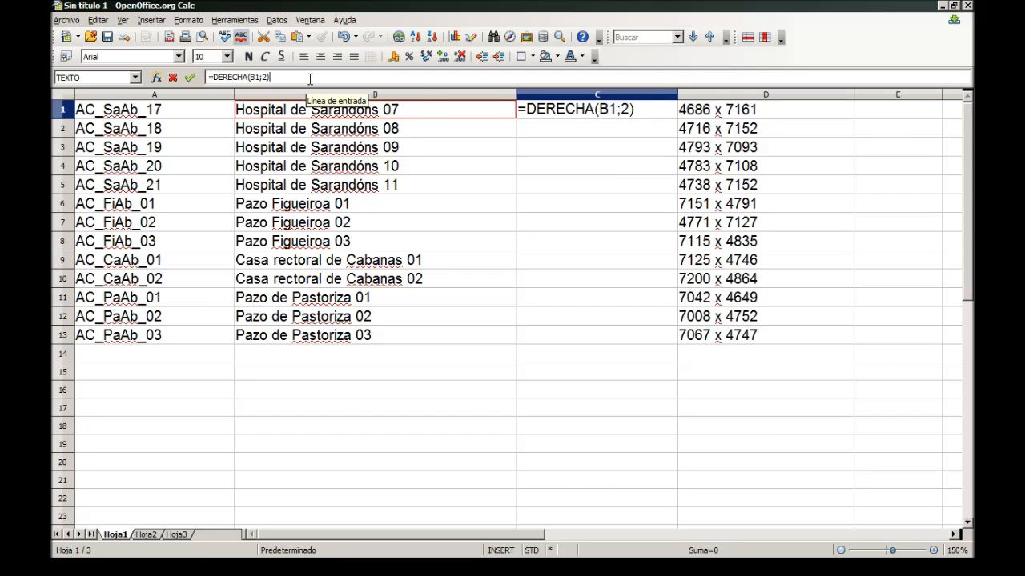
key(Return)
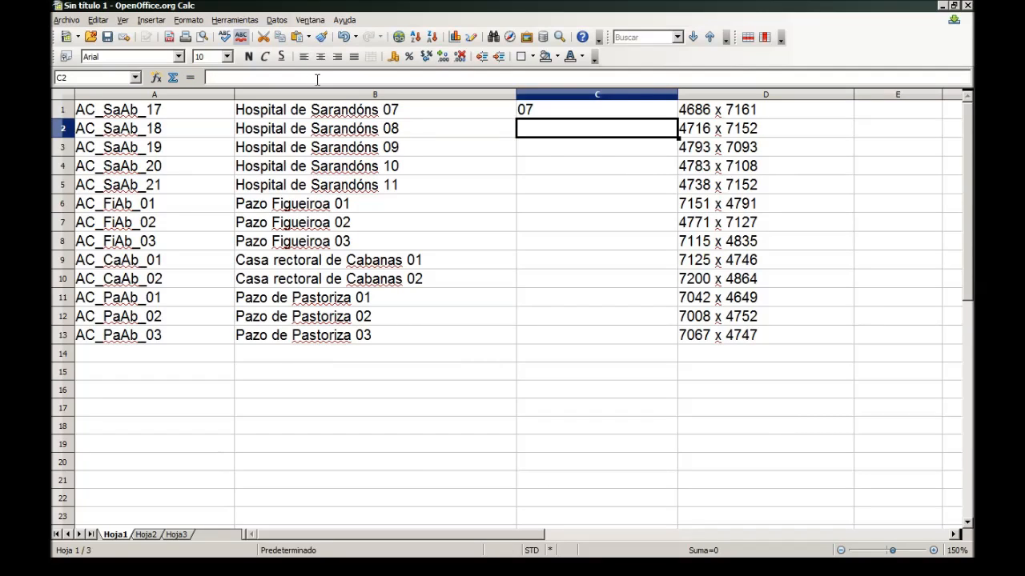
Fill the C1 formula down through C13 and shift the block B1:D13 one column over to C1:E13.
click(600, 113)
drag(677, 120, 651, 346)
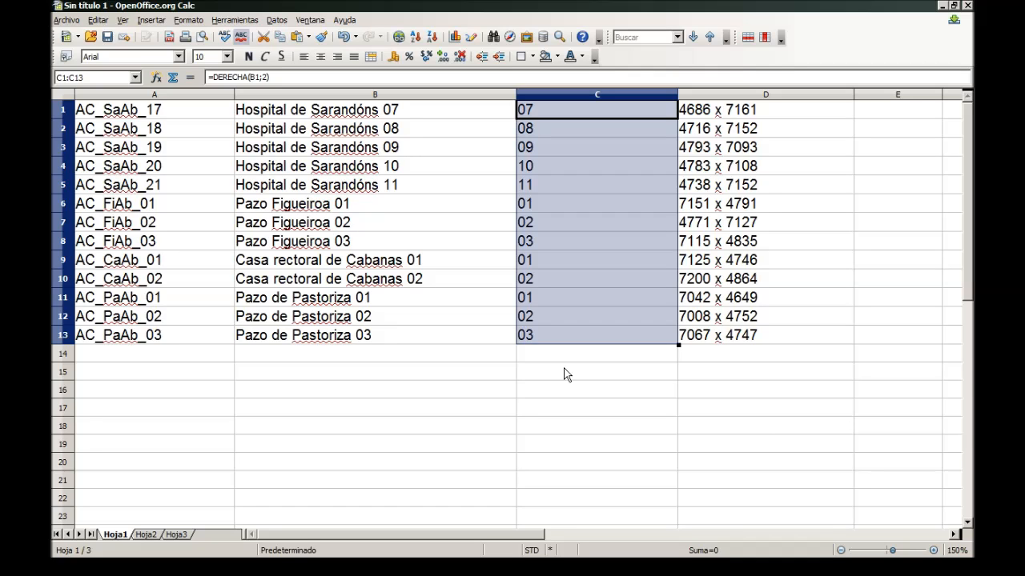
drag(711, 340, 352, 124)
drag(771, 109, 863, 117)
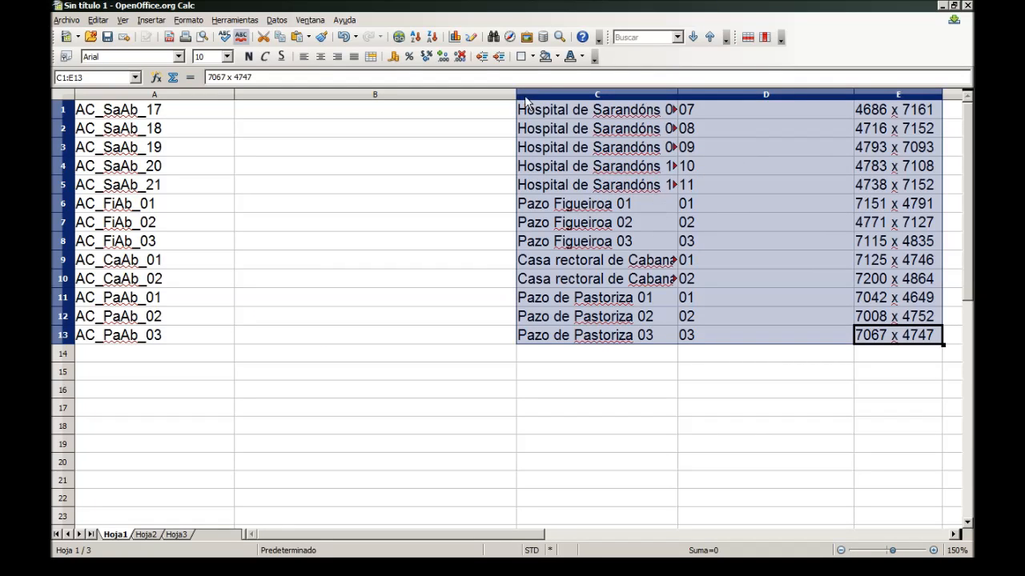
Narrow the empty column B slightly and widen column C to show the full names.
drag(518, 95, 481, 95)
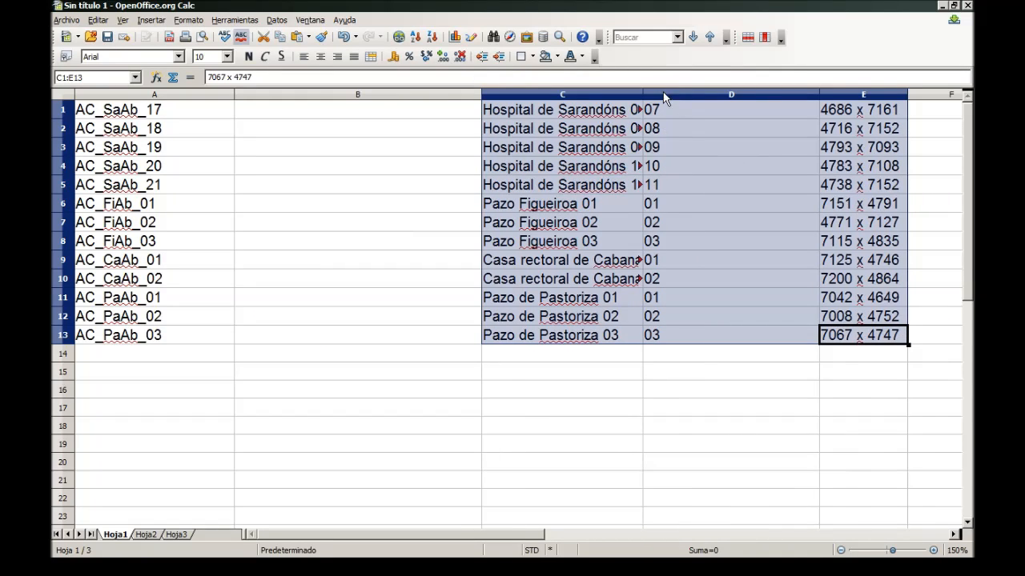
drag(645, 94, 697, 95)
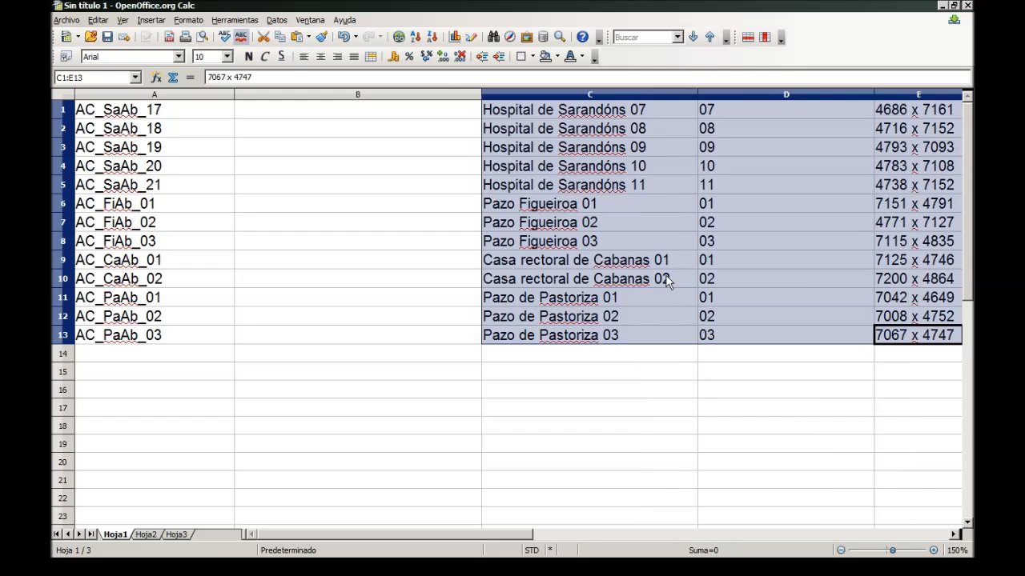
click(635, 352)
click(570, 335)
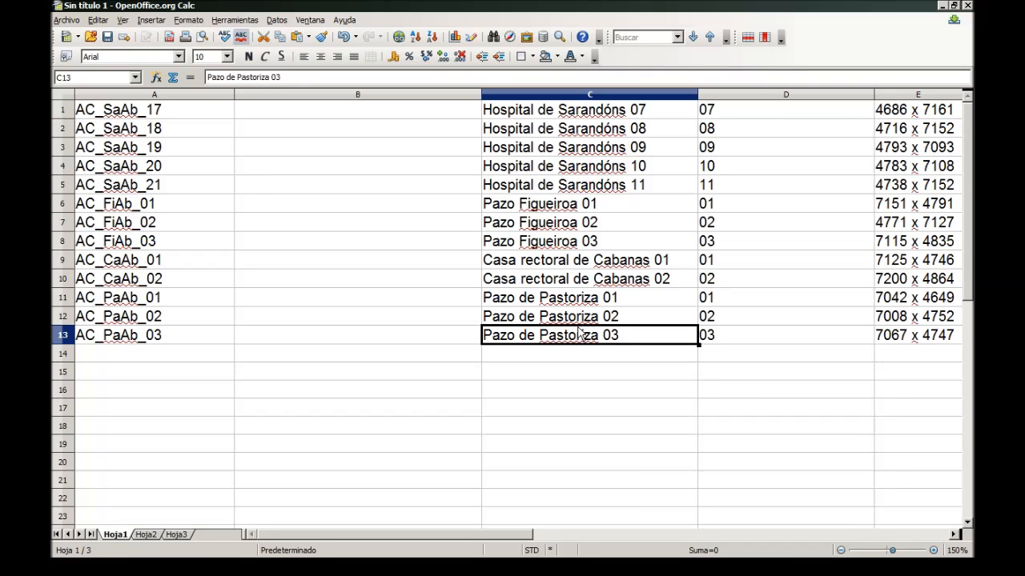
Try to extract the first 16 characters of the name in C1 into B1 with =IZQUIERDA(C1;16).
click(321, 111)
click(304, 76)
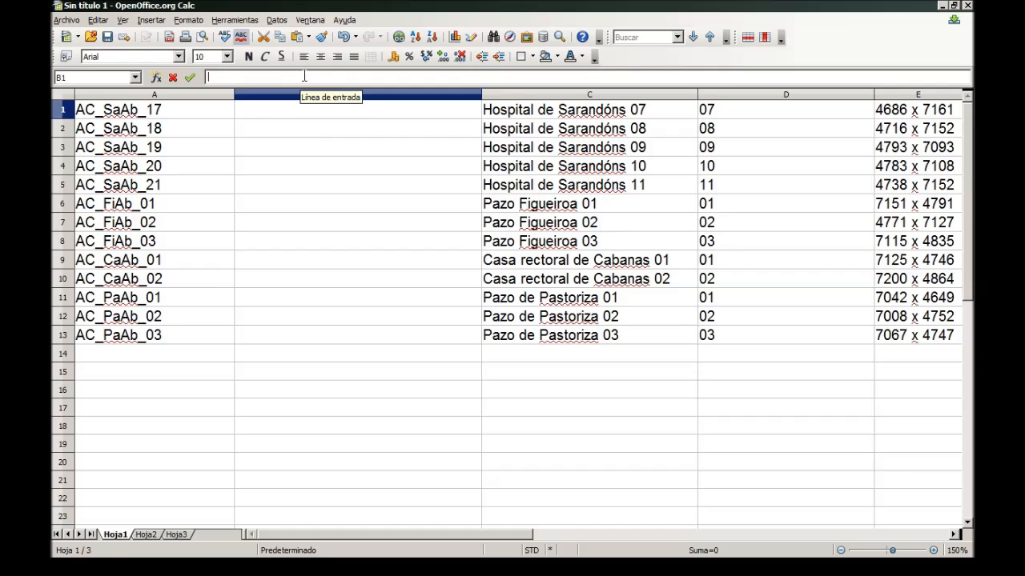
text(=IZQUIERDA()
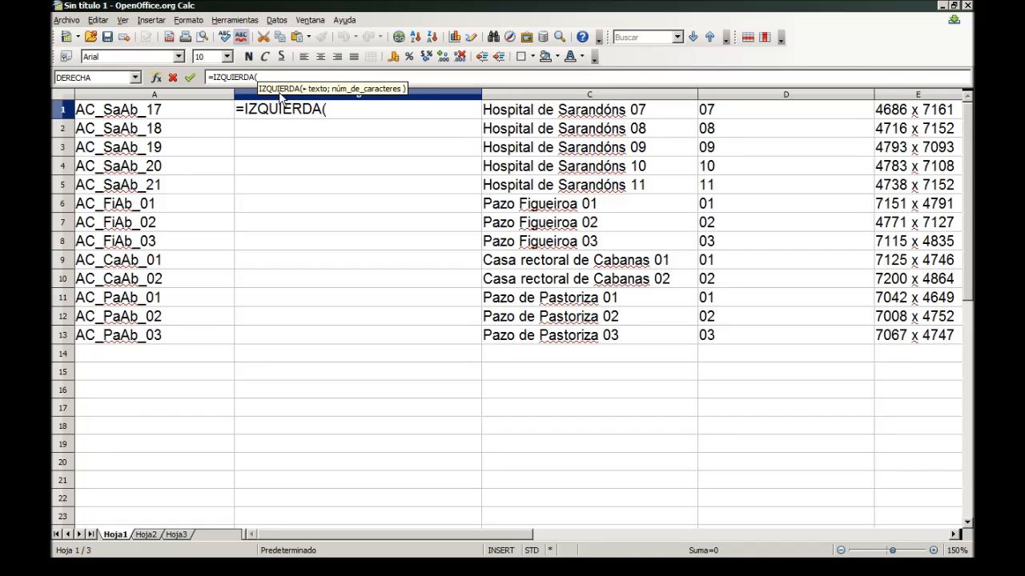
click(501, 113)
text(;16))
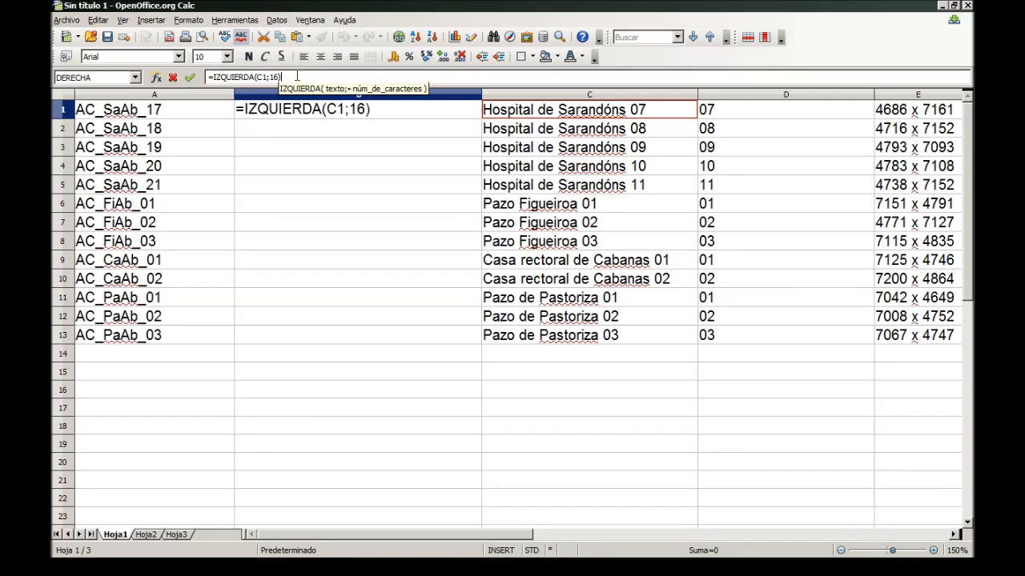
key(Return)
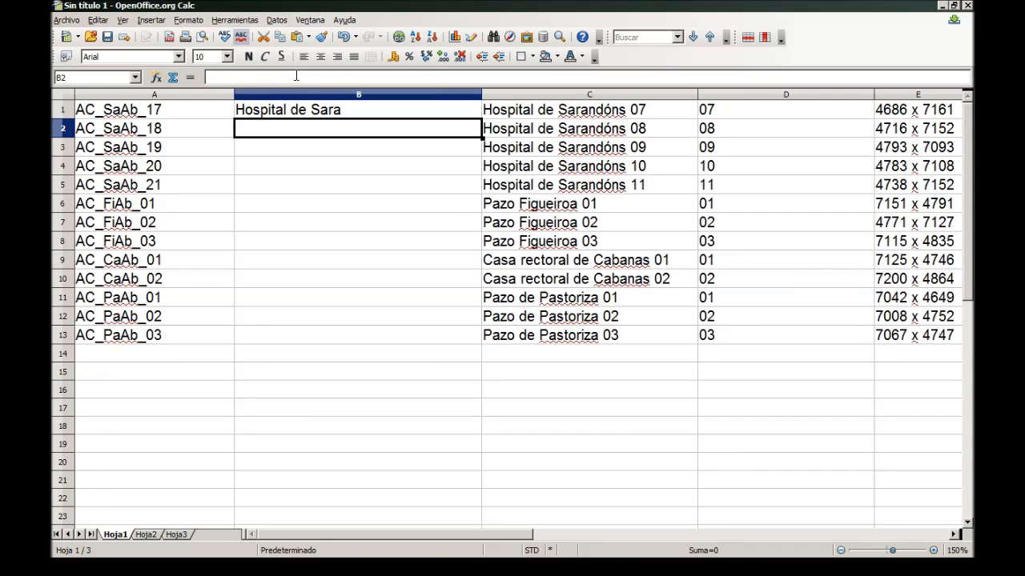
Replace the formula in B1 with an empty IZQUIERDA function nested inside REDUCIR.
click(345, 119)
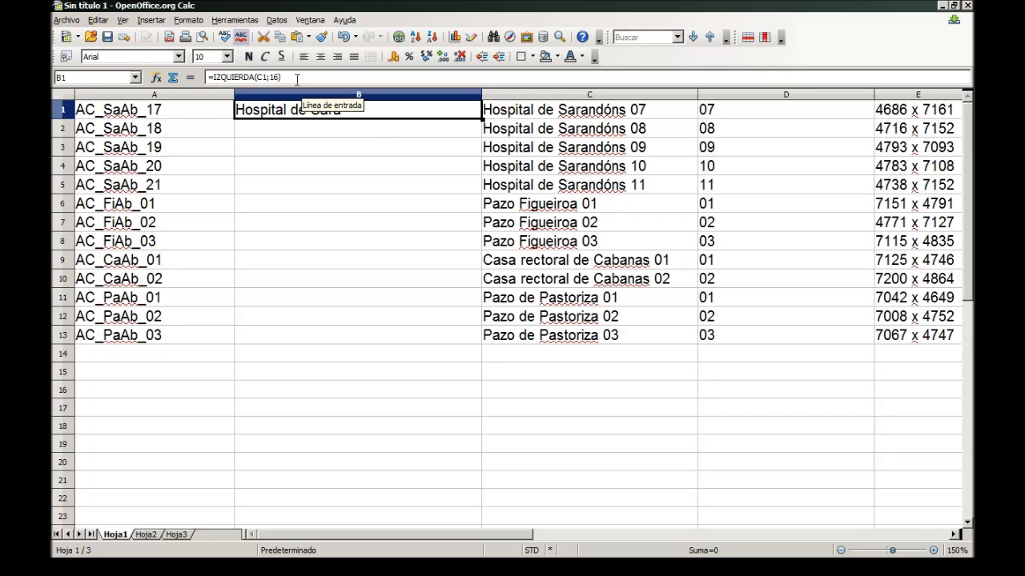
click(296, 79)
drag(297, 77, 215, 77)
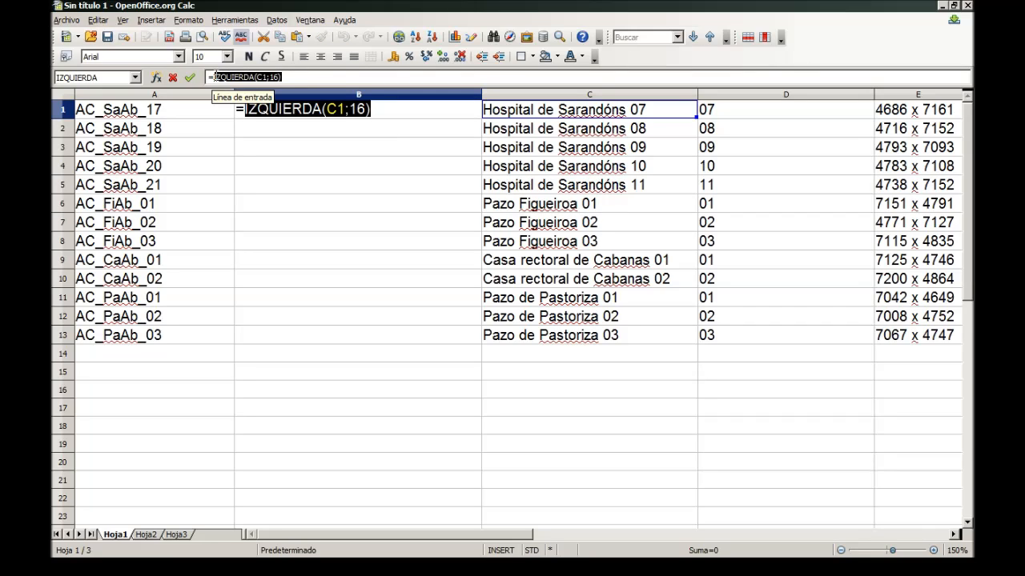
text(RE)
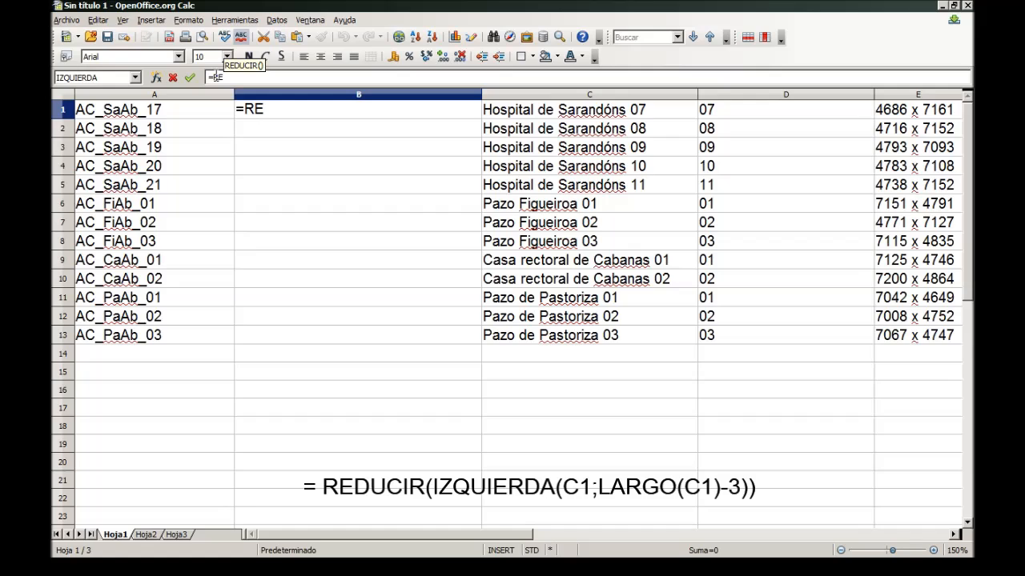
text(DUCIR)
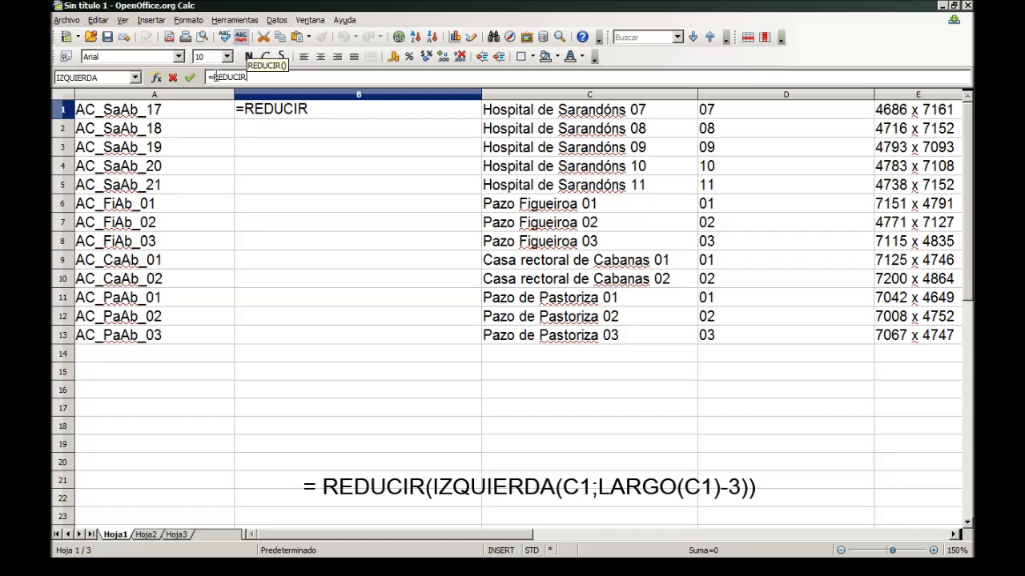
text(()
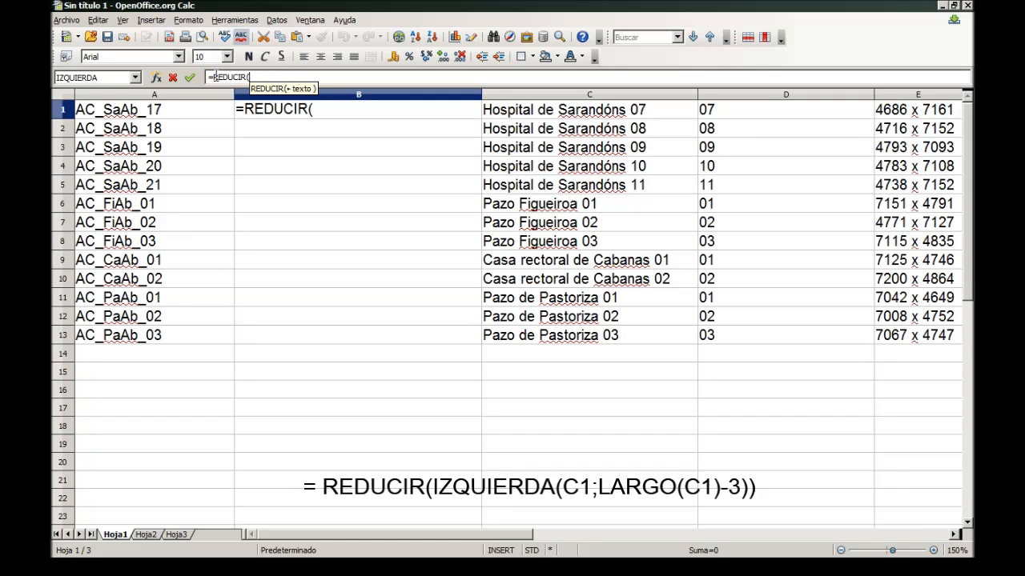
text(IZ)
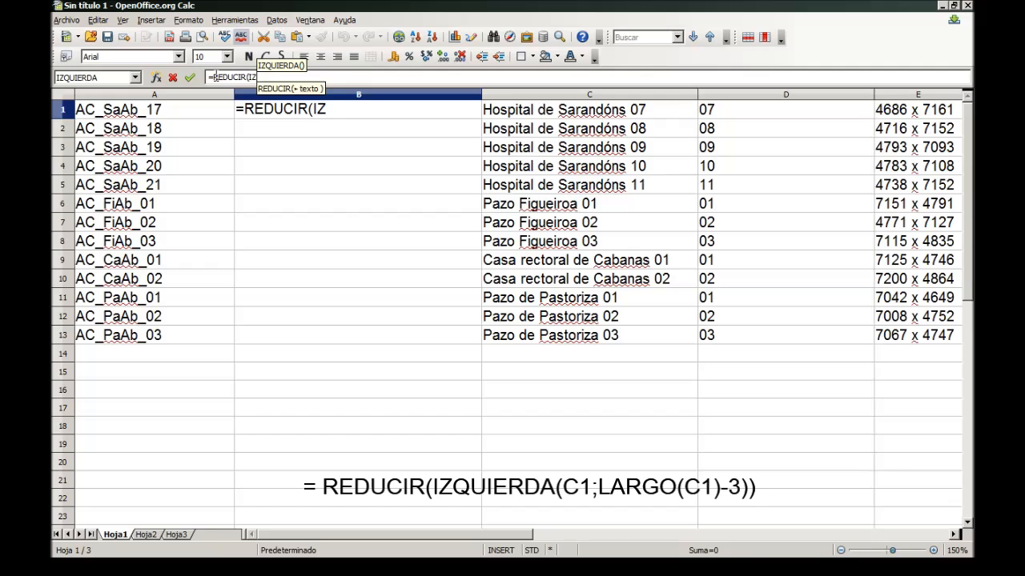
text(QUIERDA)
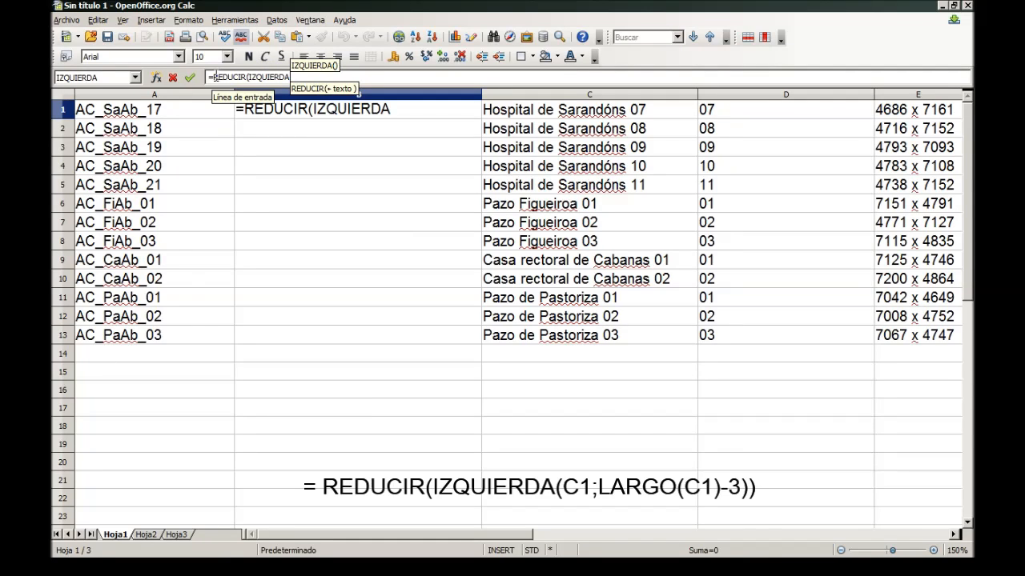
text(()))
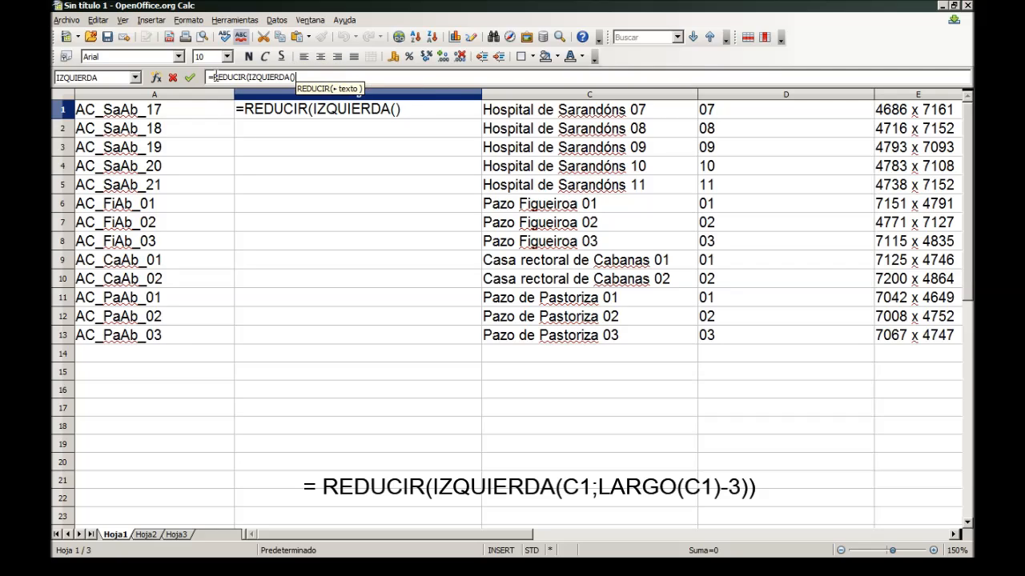
Complete the B1 formula as =REDUCIR(IZQUIERDA(C1;LARGO(C1)-3)) to extract the name without its trailing number.
key(Left)
key(Left)
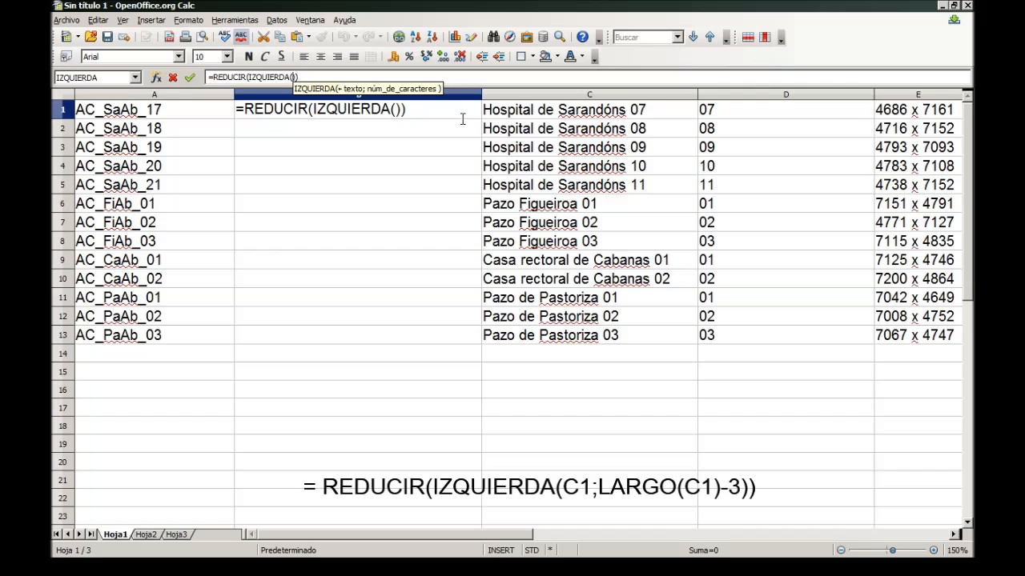
click(489, 115)
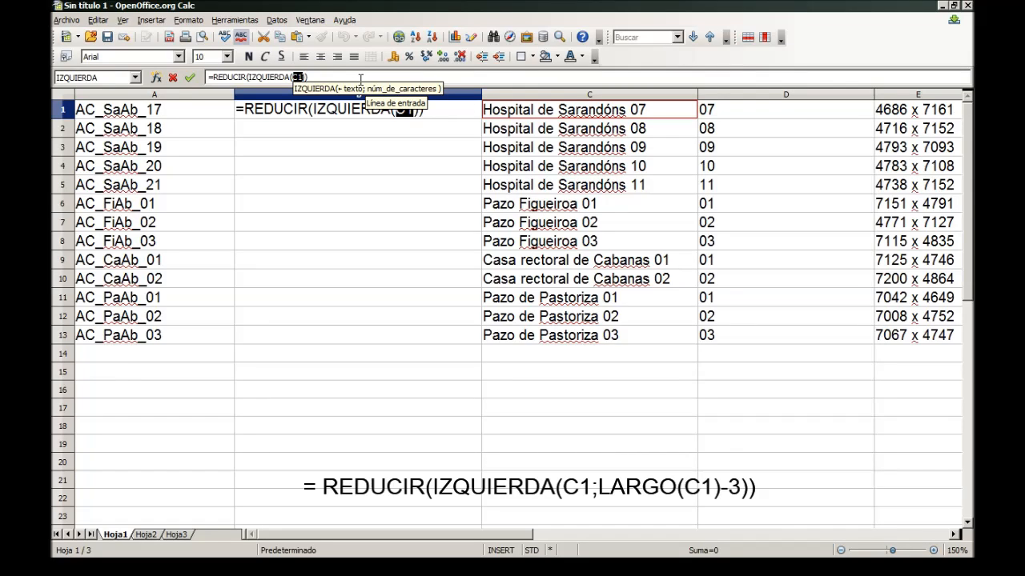
text(;)
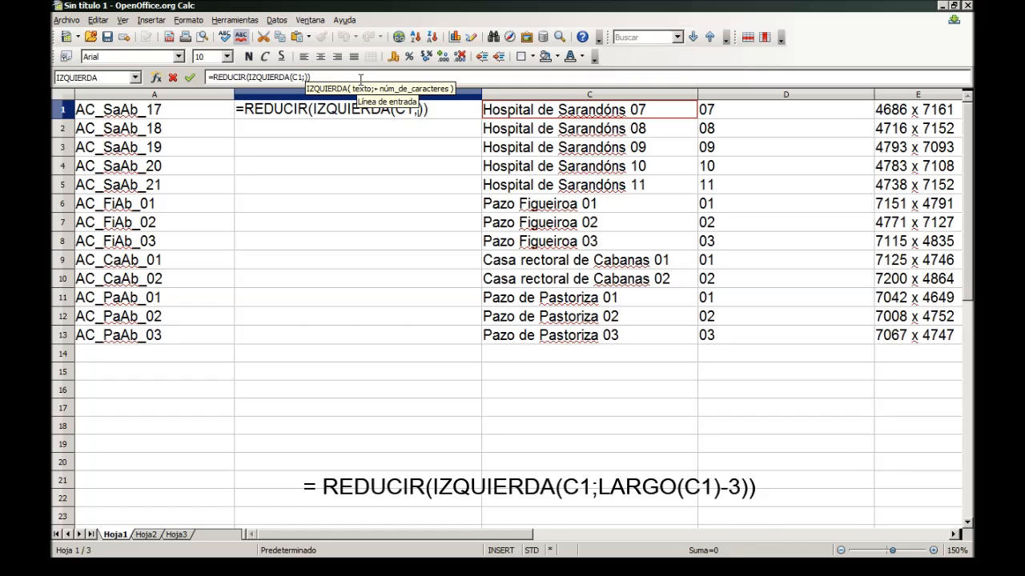
text(LARGO)
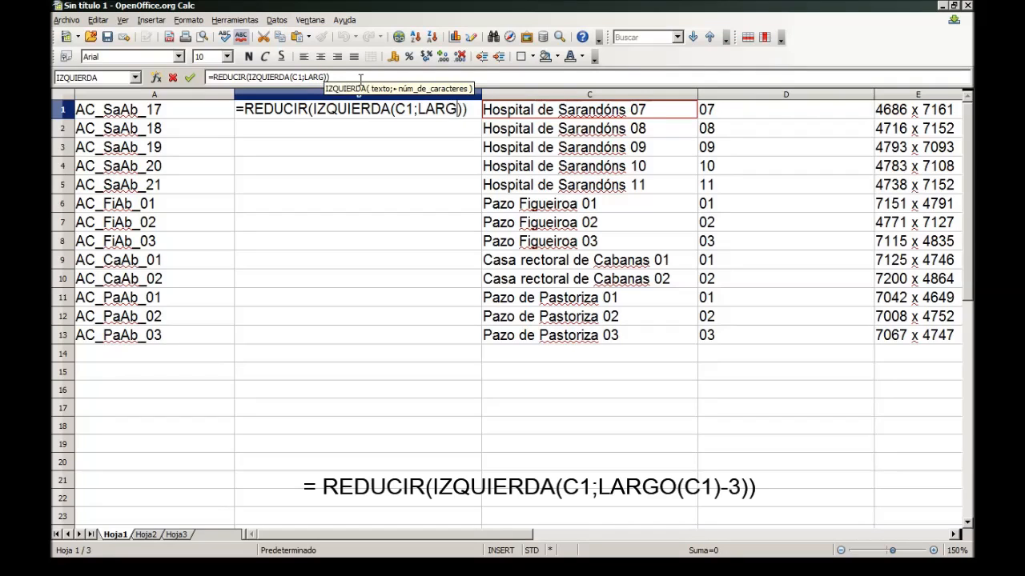
text(()
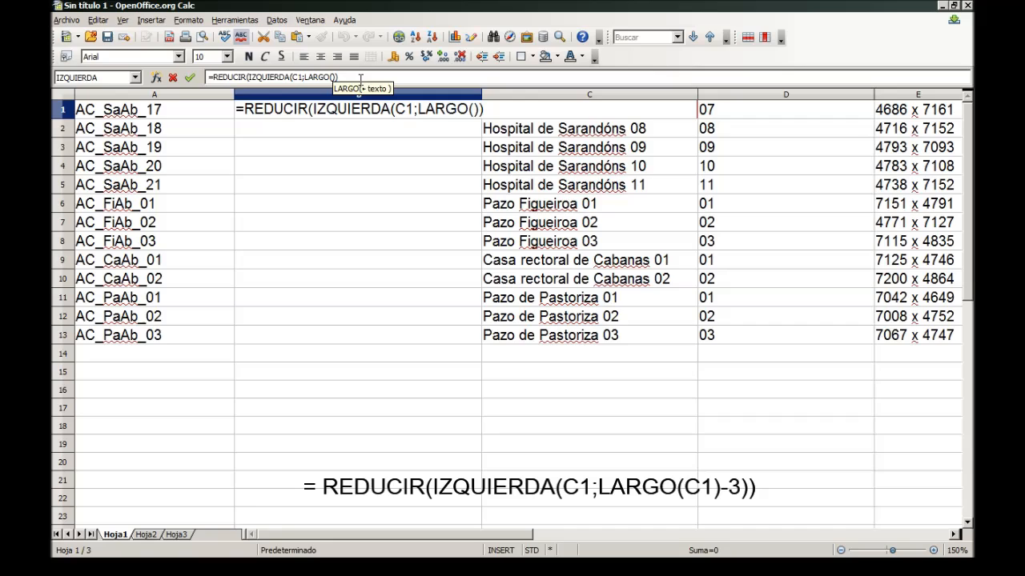
text(C1))
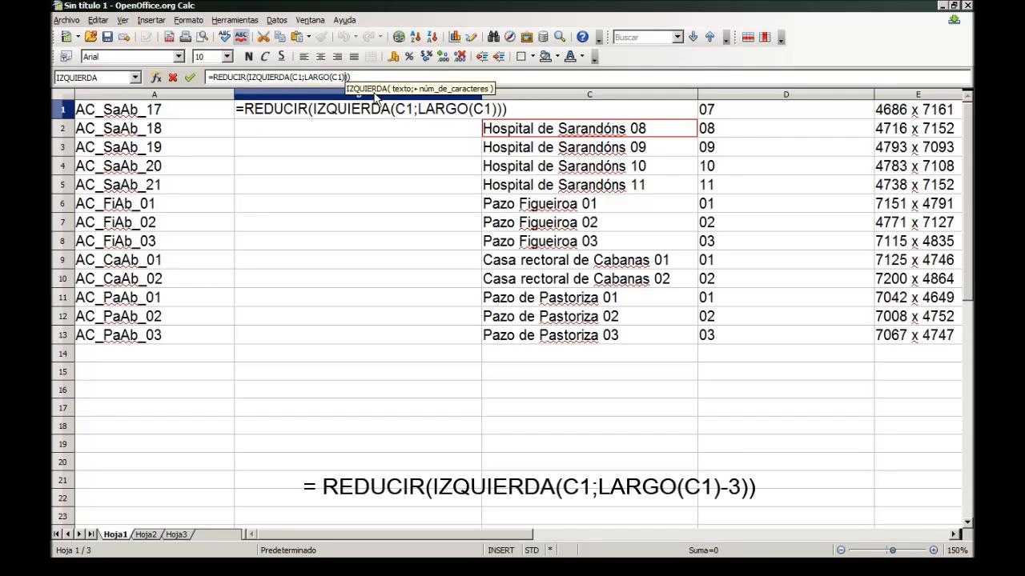
text(-)
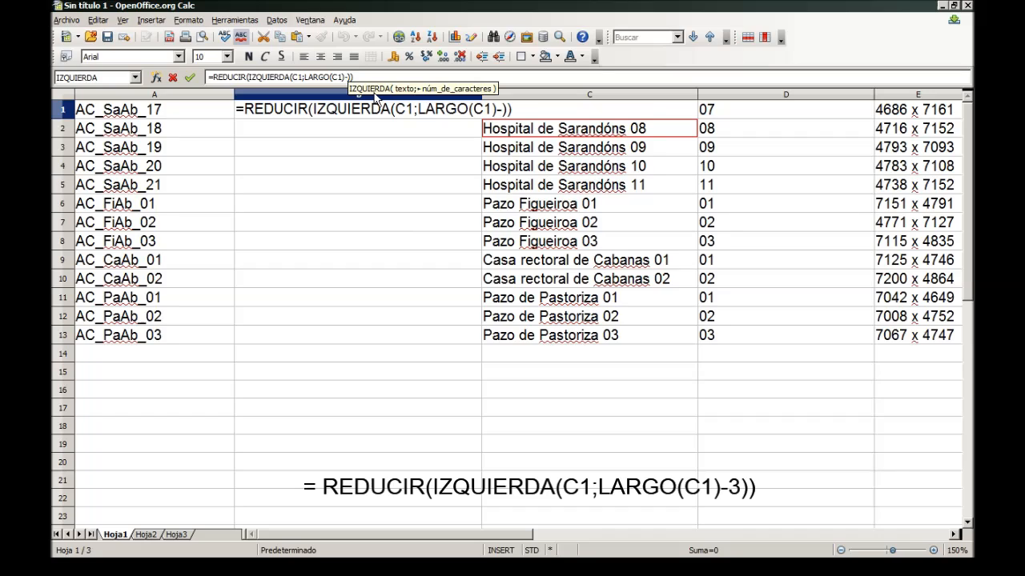
text(3)
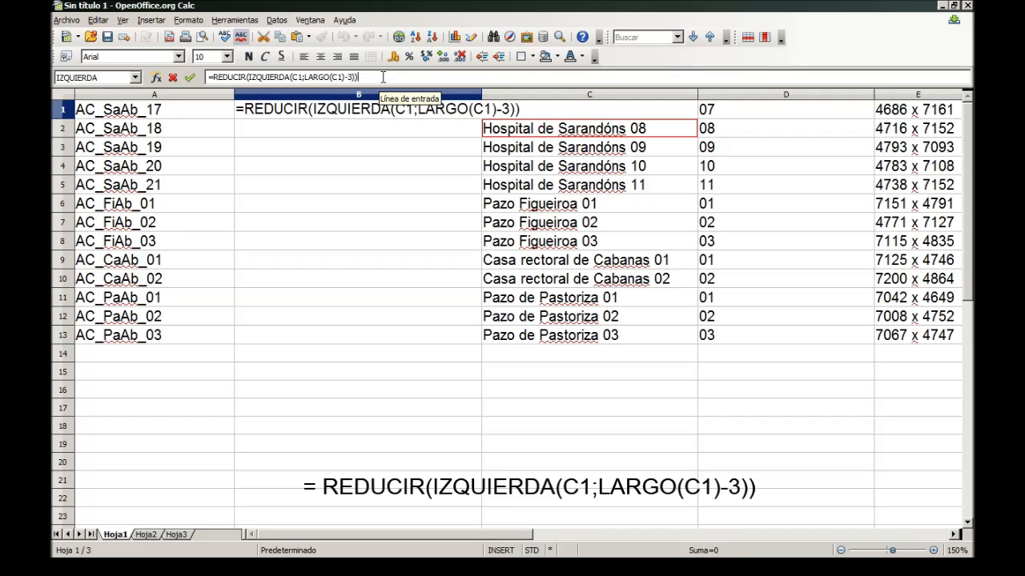
key(Return)
Fill the name-extraction formula from B1 down through B13.
click(397, 110)
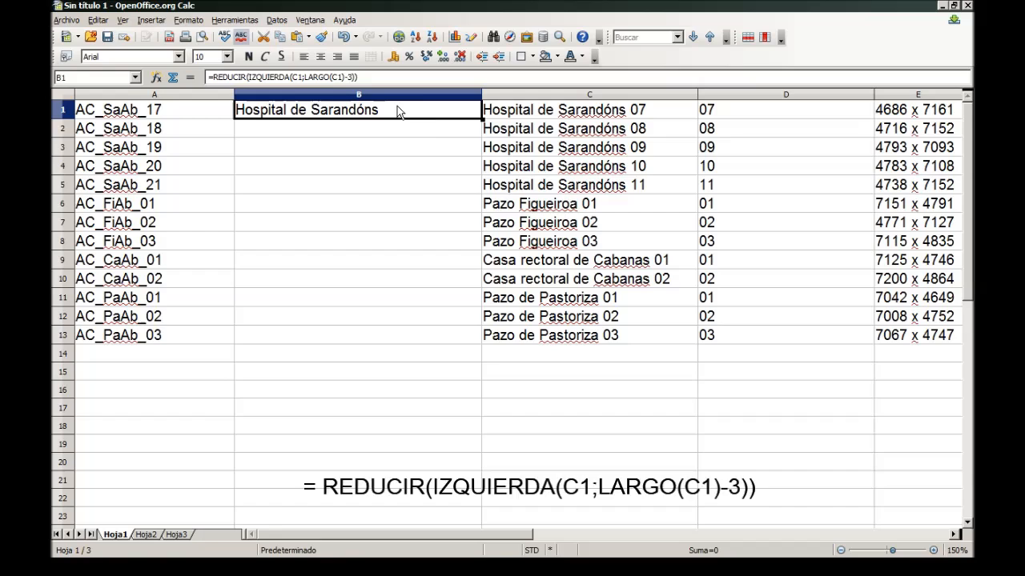
drag(480, 119, 471, 341)
click(453, 354)
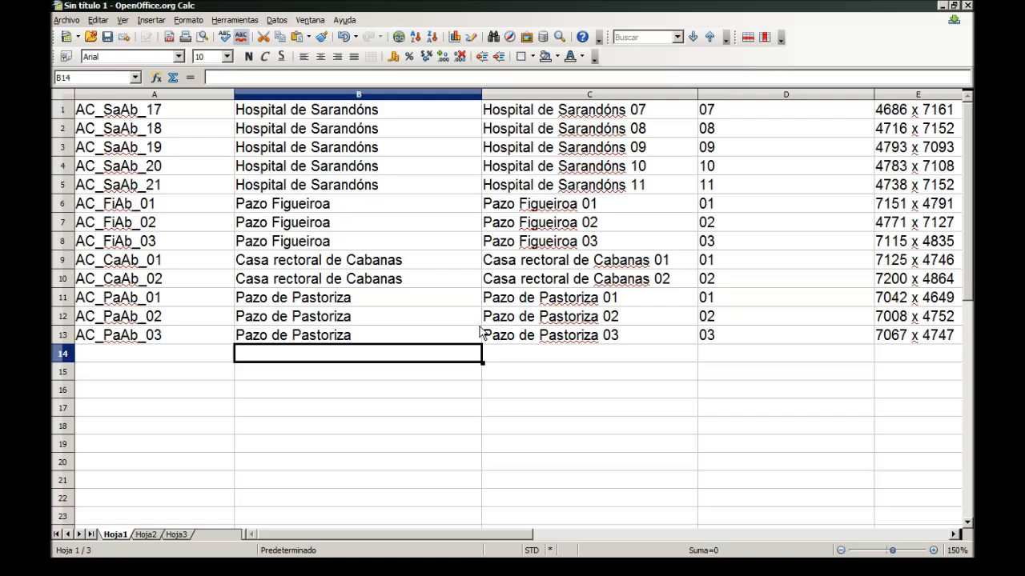
click(455, 328)
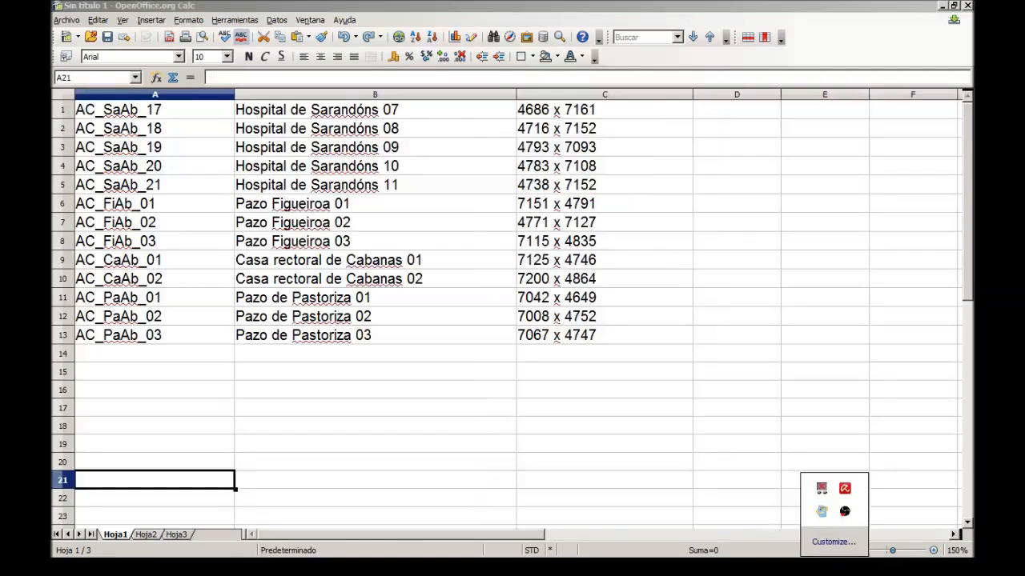
click(638, 423)
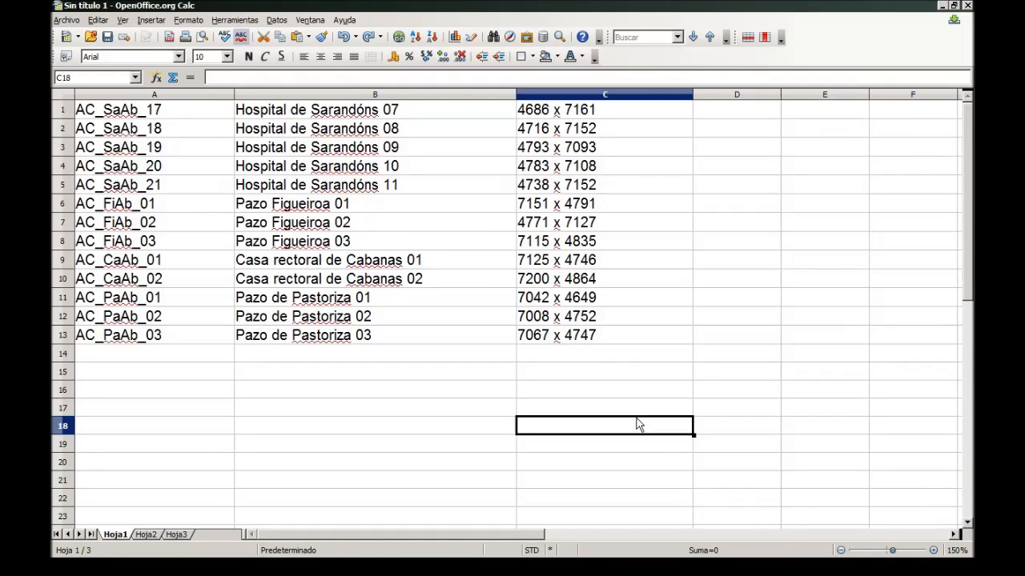
drag(567, 119, 578, 340)
click(577, 340)
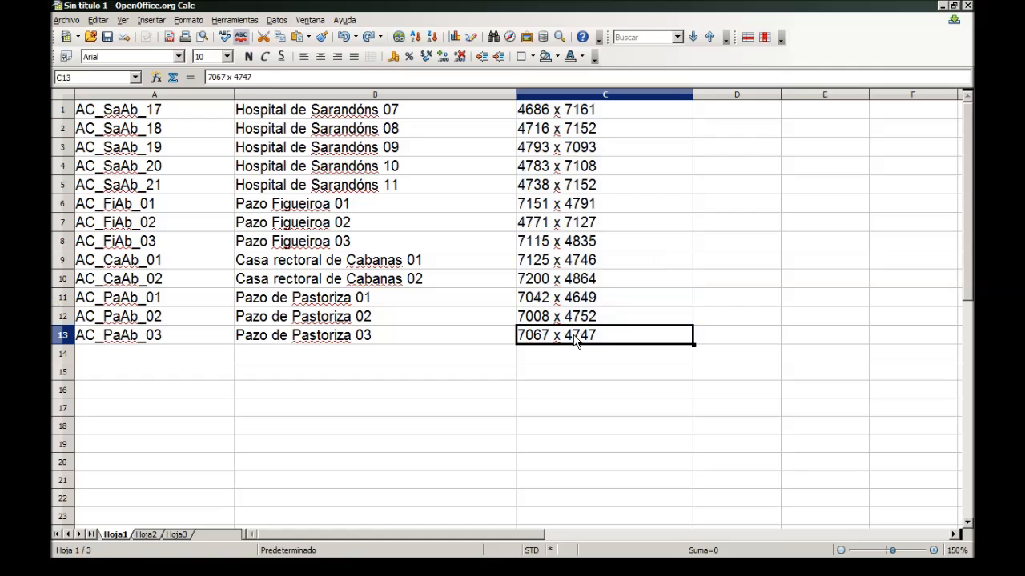
click(553, 96)
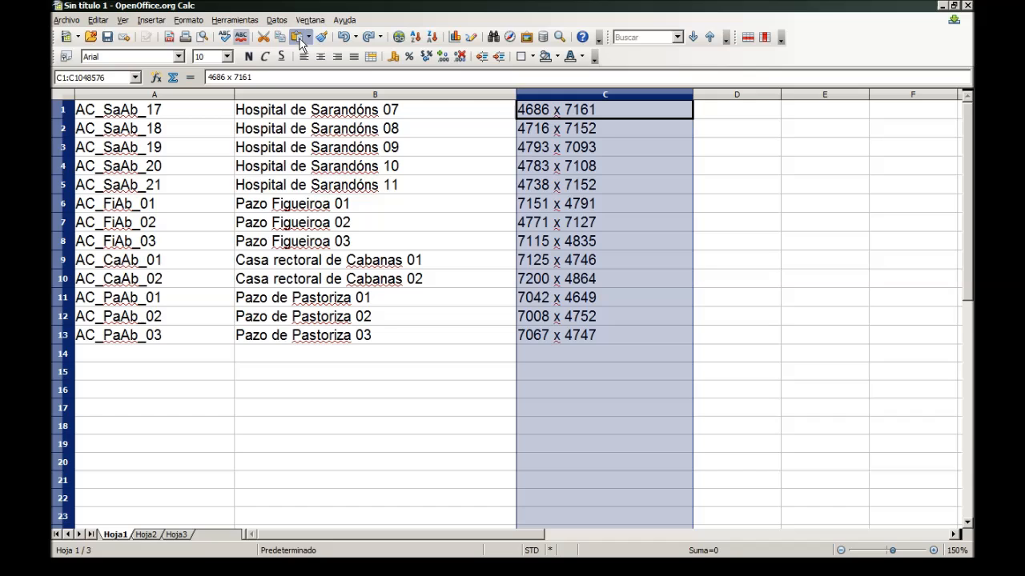
click(280, 20)
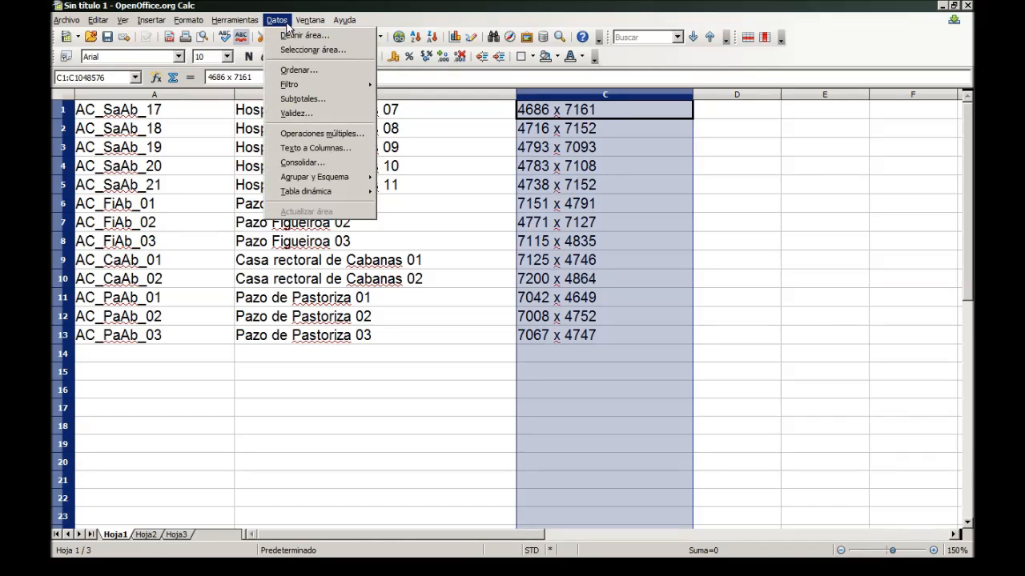
click(328, 151)
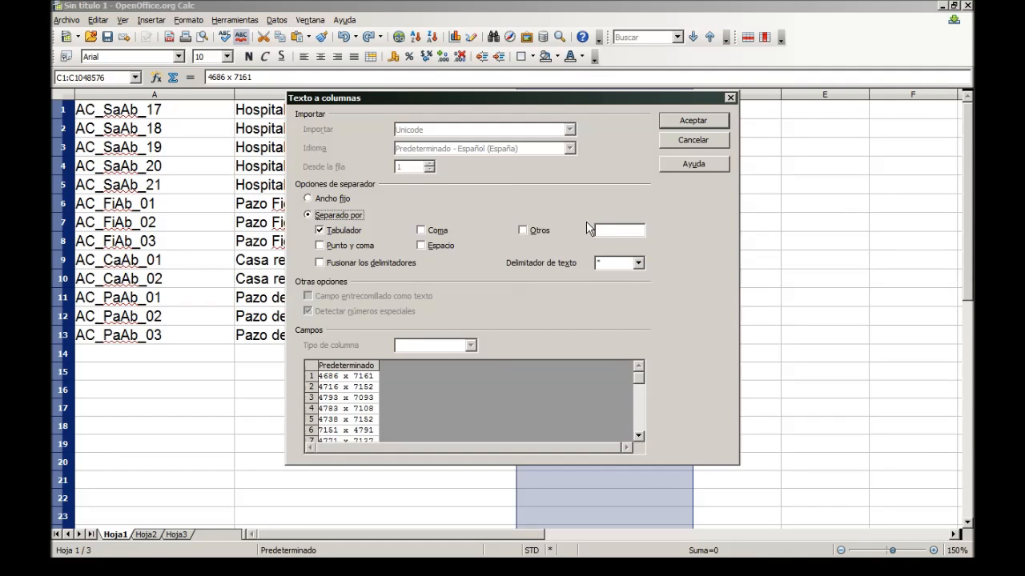
click(523, 230)
text(x)
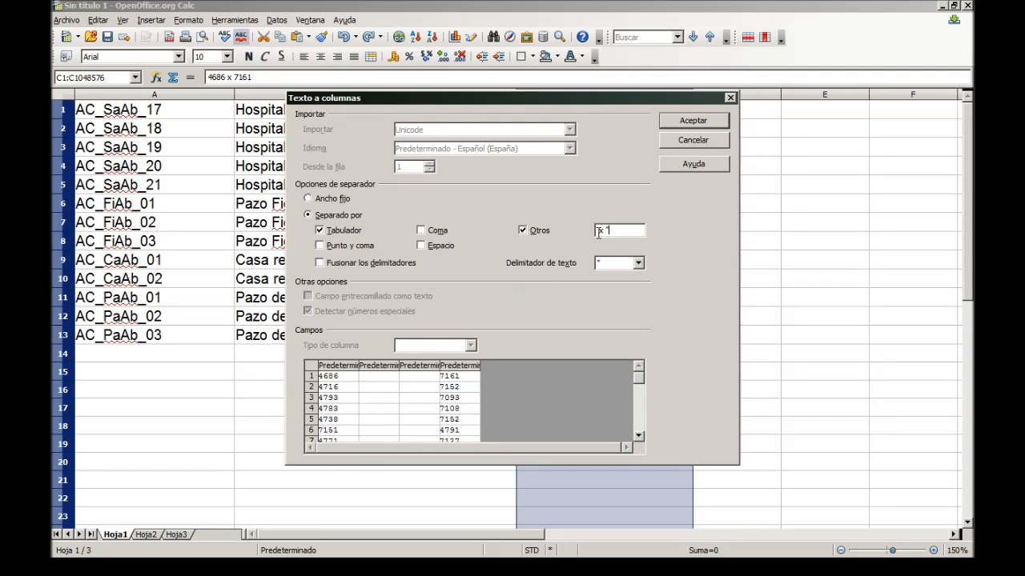
drag(624, 231, 583, 222)
click(679, 141)
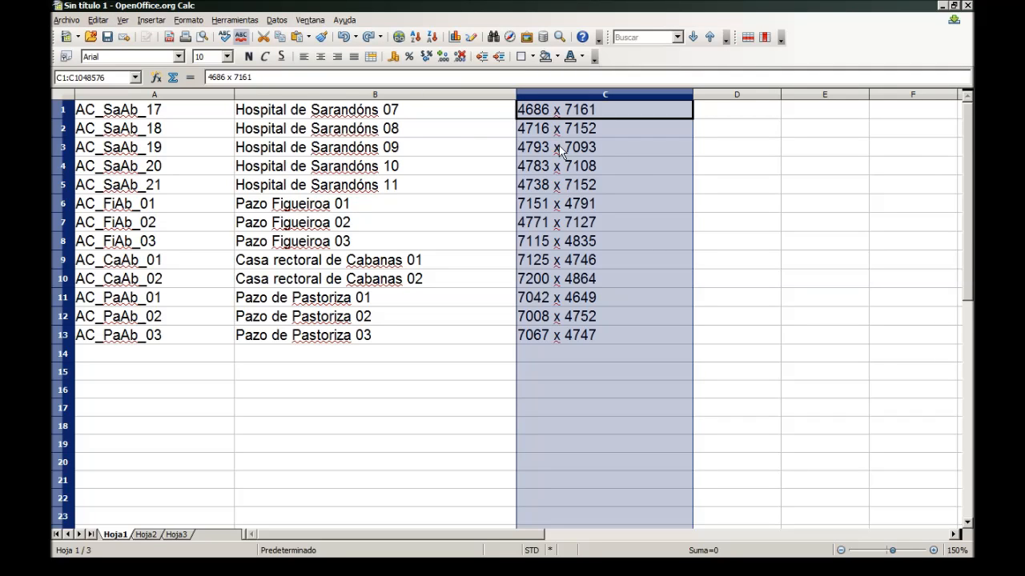
Replace every " x " surrounded by spaces with a plain "x" in column C, limiting the replacement to the current selection.
click(102, 21)
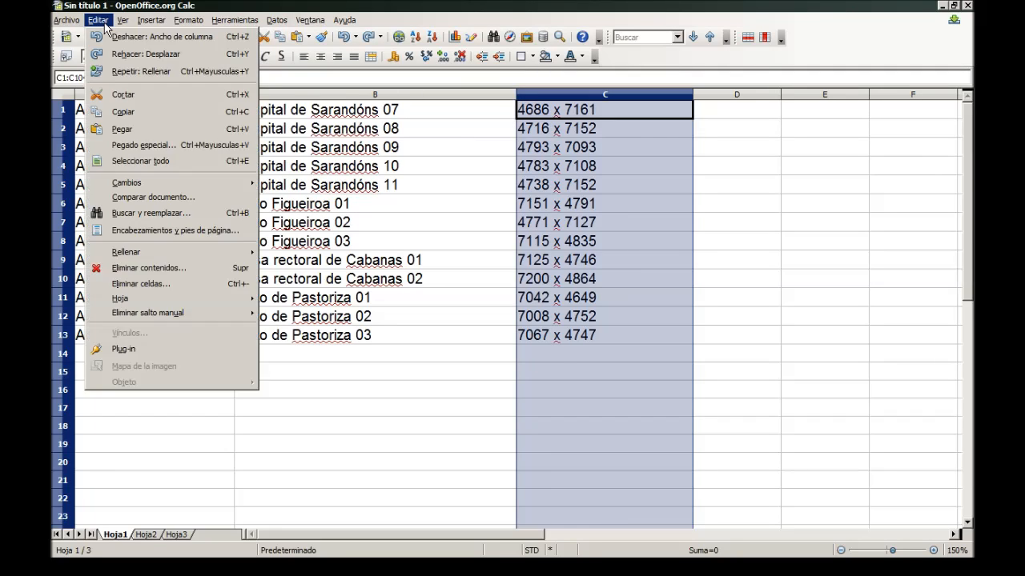
click(156, 206)
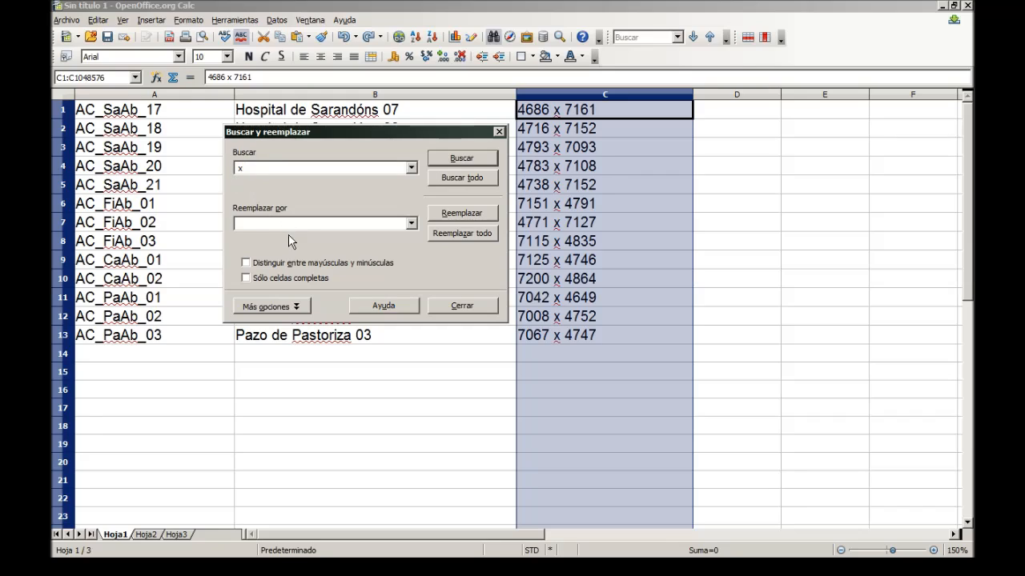
click(371, 226)
text(x)
click(272, 307)
click(246, 337)
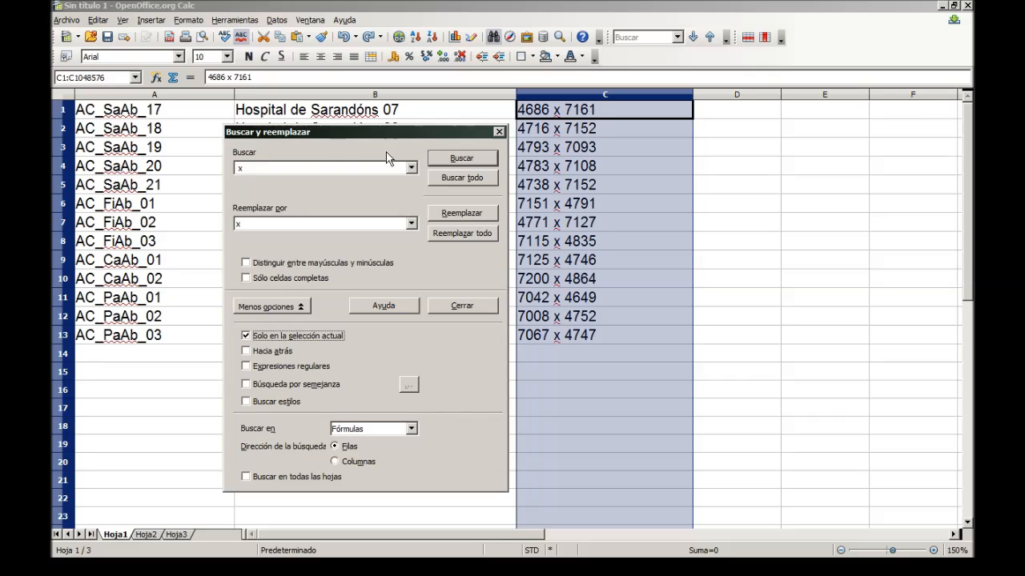
click(469, 232)
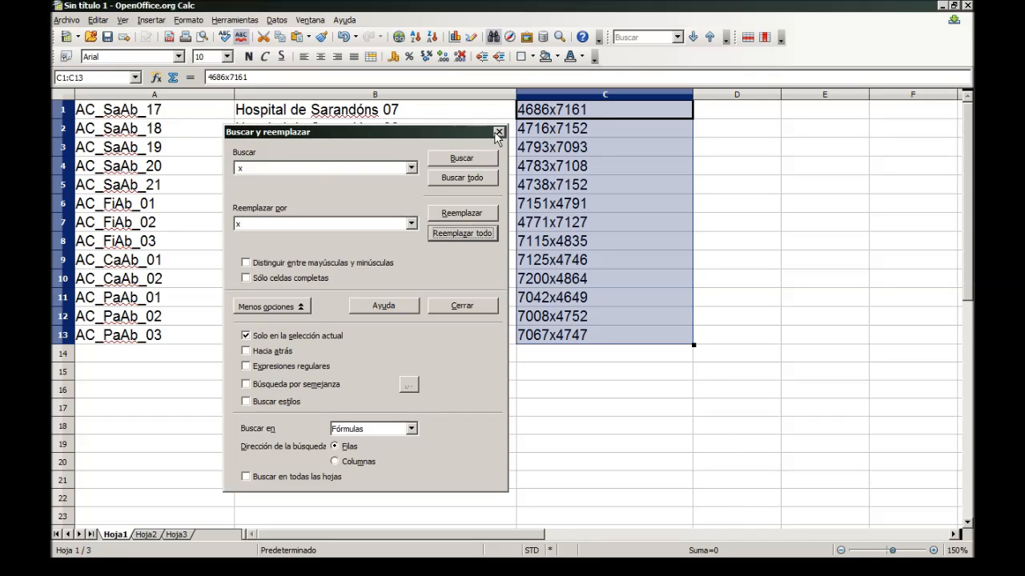
click(499, 132)
click(574, 126)
click(575, 116)
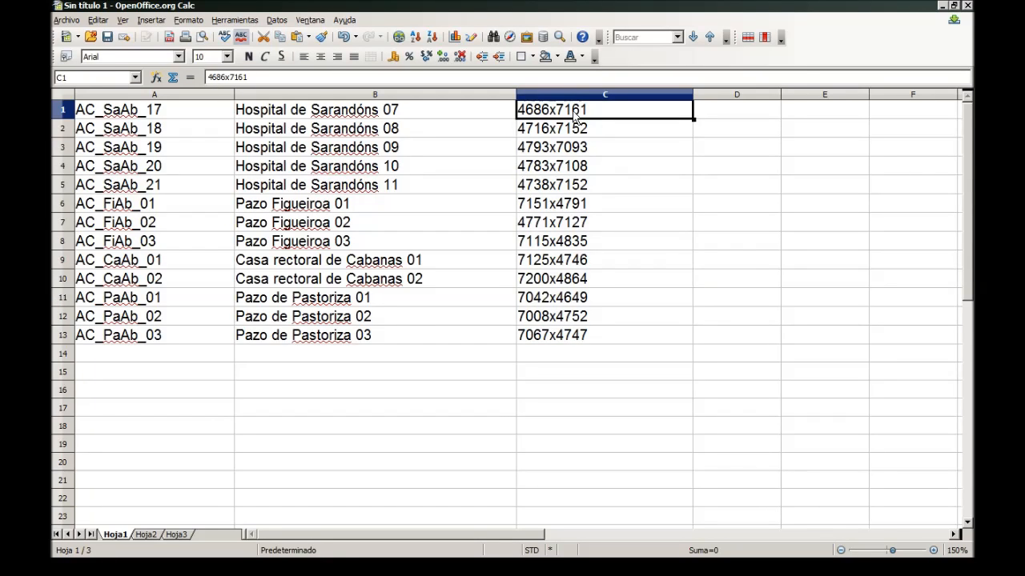
Split the dimensions in column C into two columns using "x" as a custom separator.
click(577, 95)
click(276, 20)
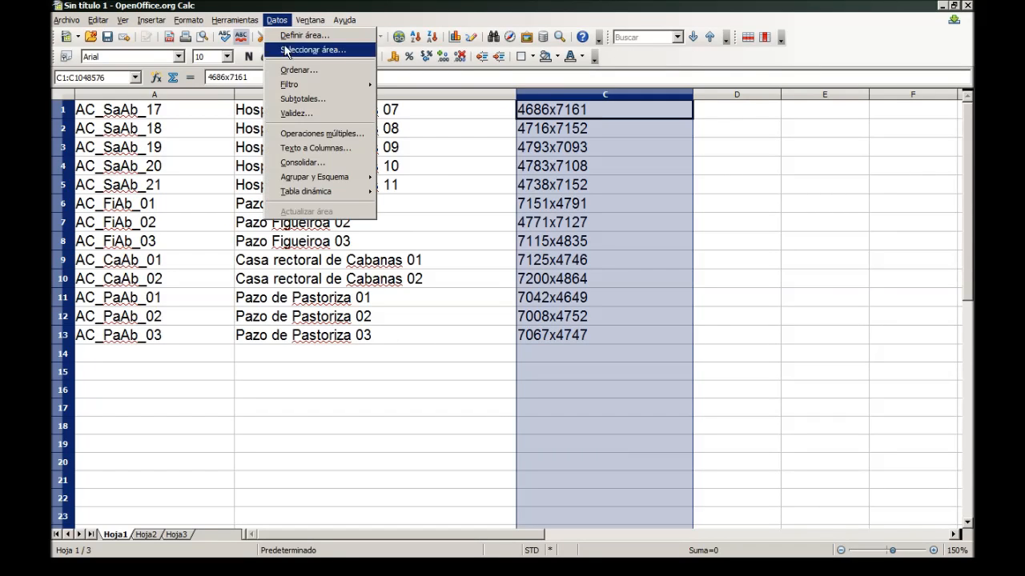
click(312, 148)
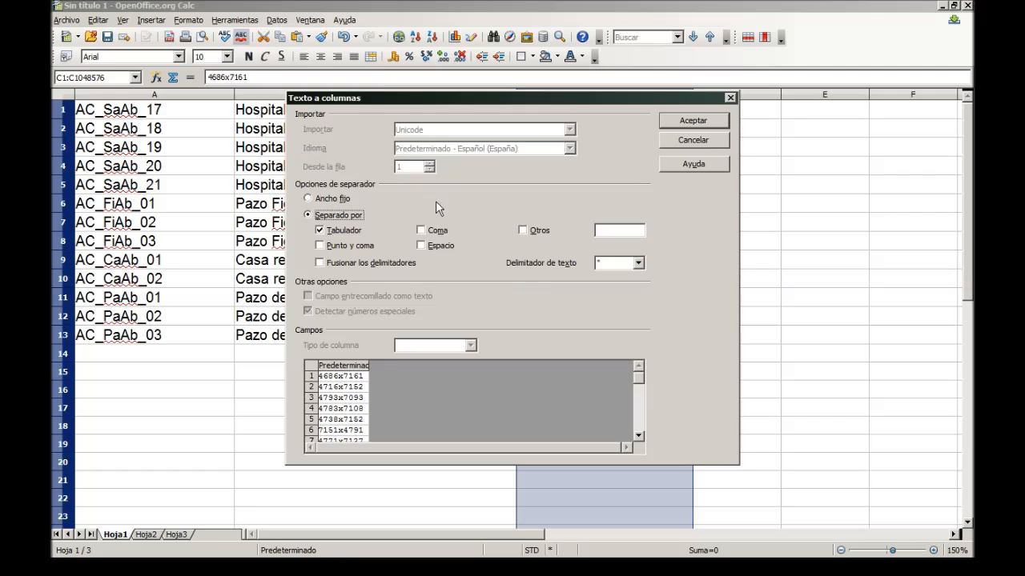
click(606, 230)
text(x)
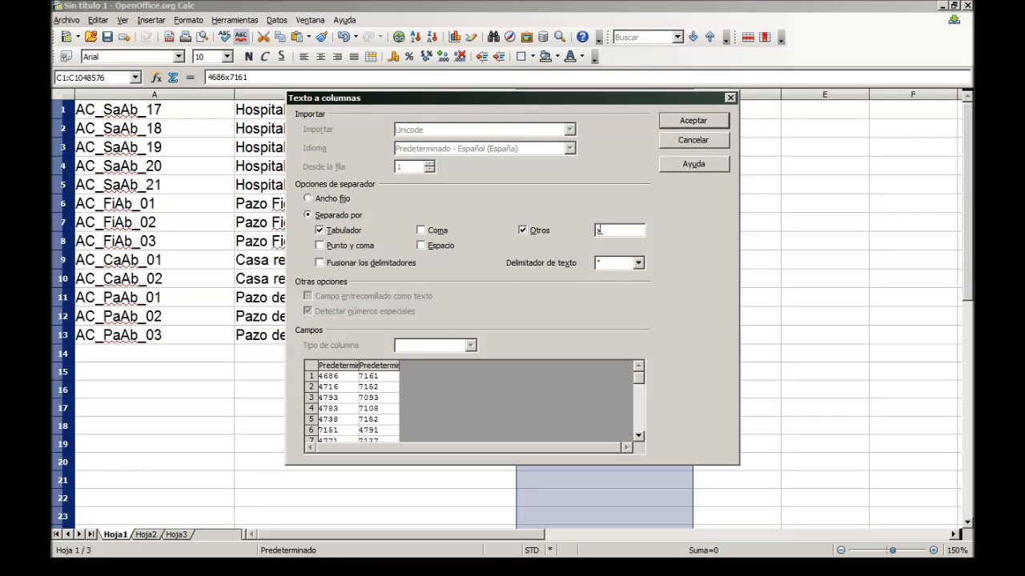
click(685, 121)
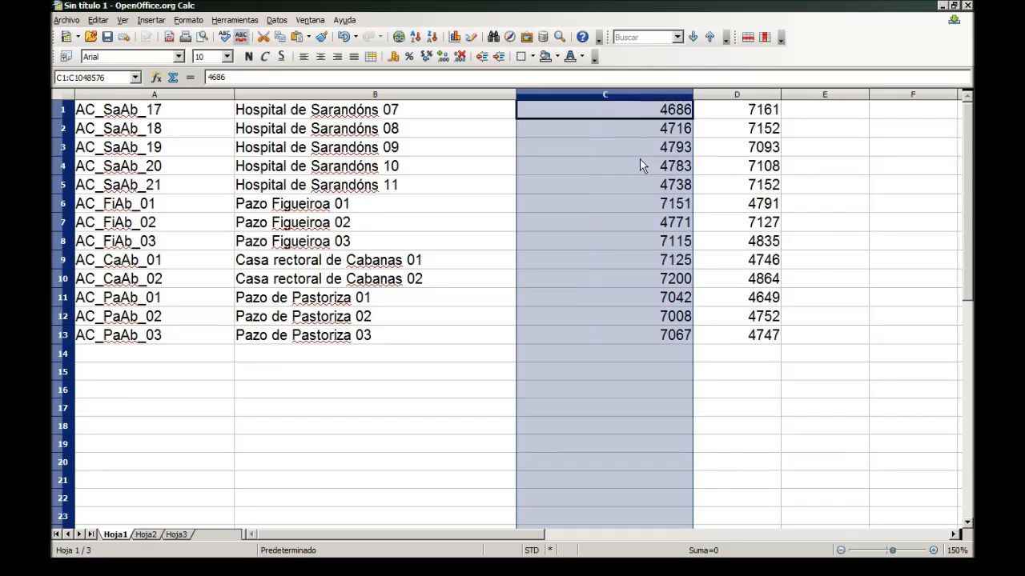
click(606, 194)
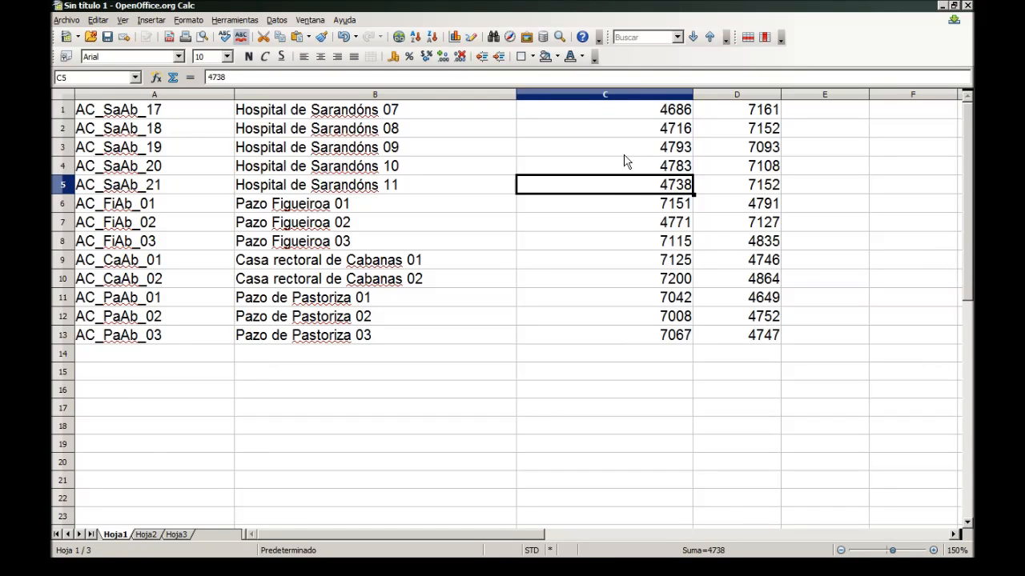
Enter the formula =C1 & " x " & D1 in E1 to join the two dimensions again.
click(824, 110)
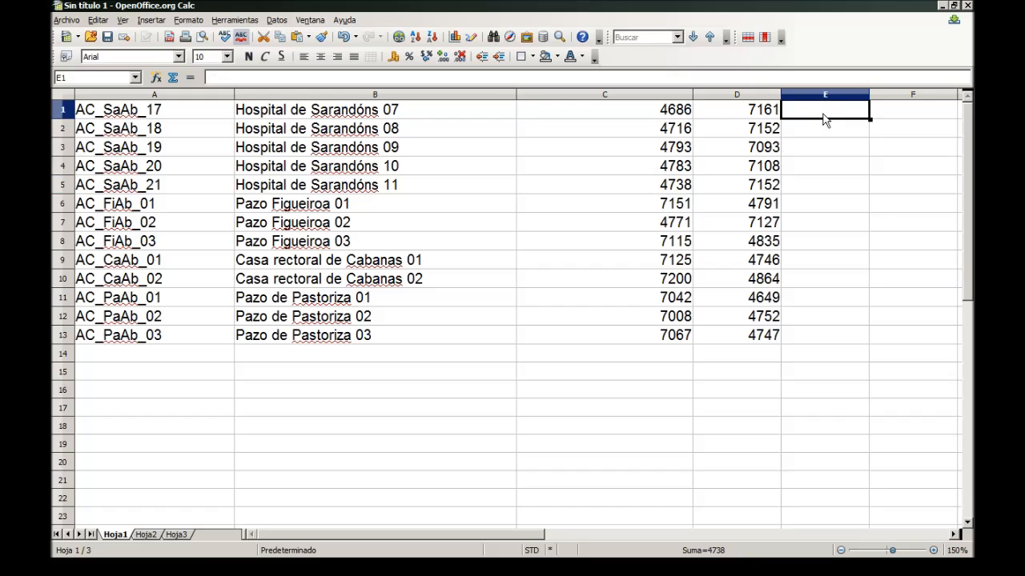
click(462, 78)
text(=)
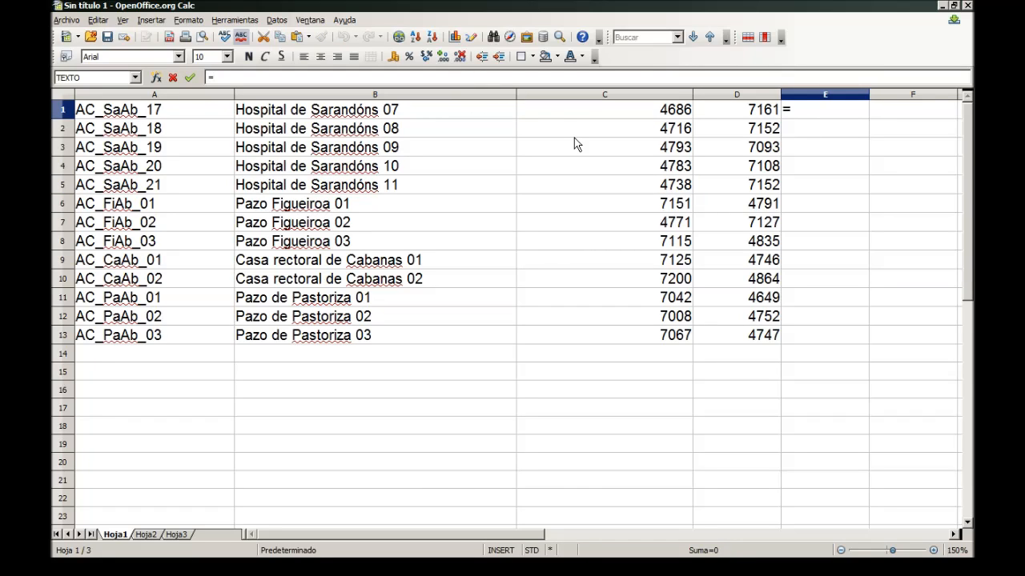
click(573, 112)
text(&)
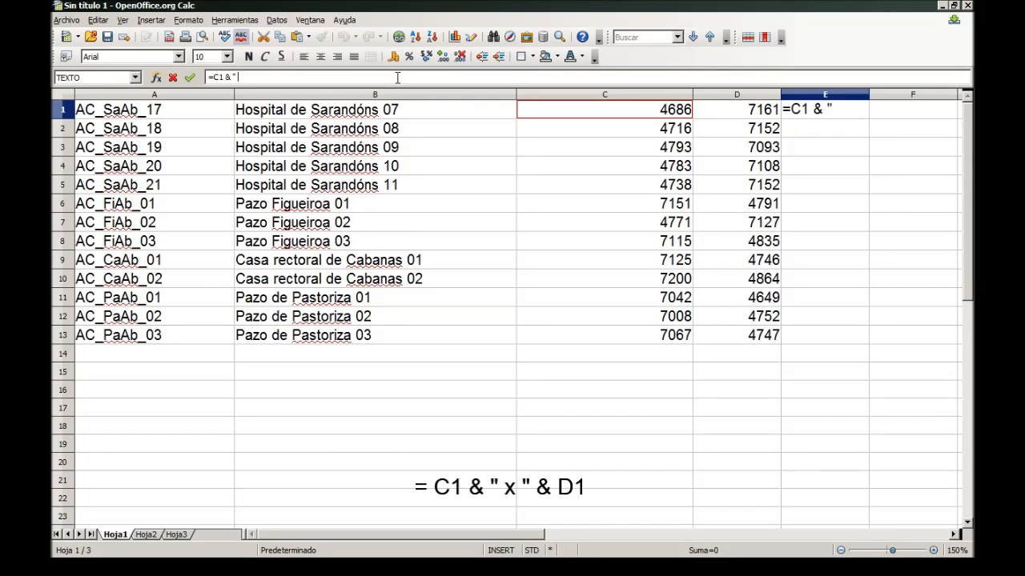
text( " x " &)
click(736, 111)
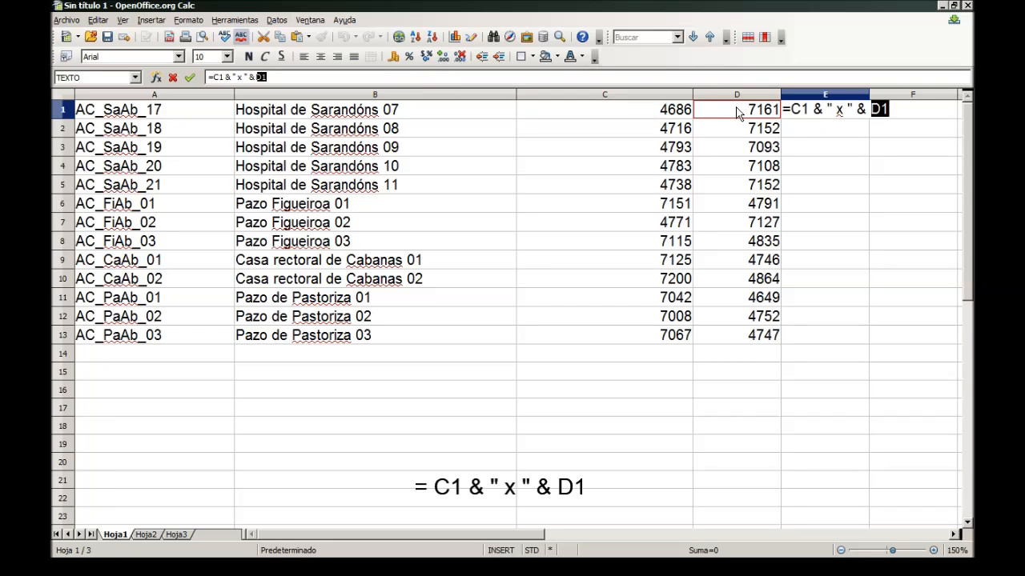
key(Return)
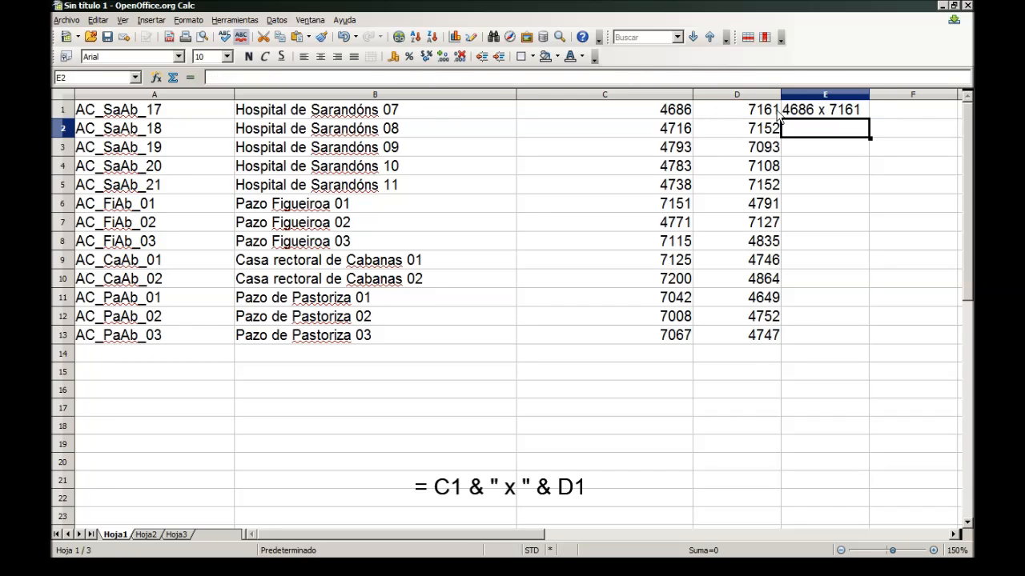
Fill the E1 formula down through E13 and widen column D slightly.
click(808, 118)
drag(870, 118, 838, 340)
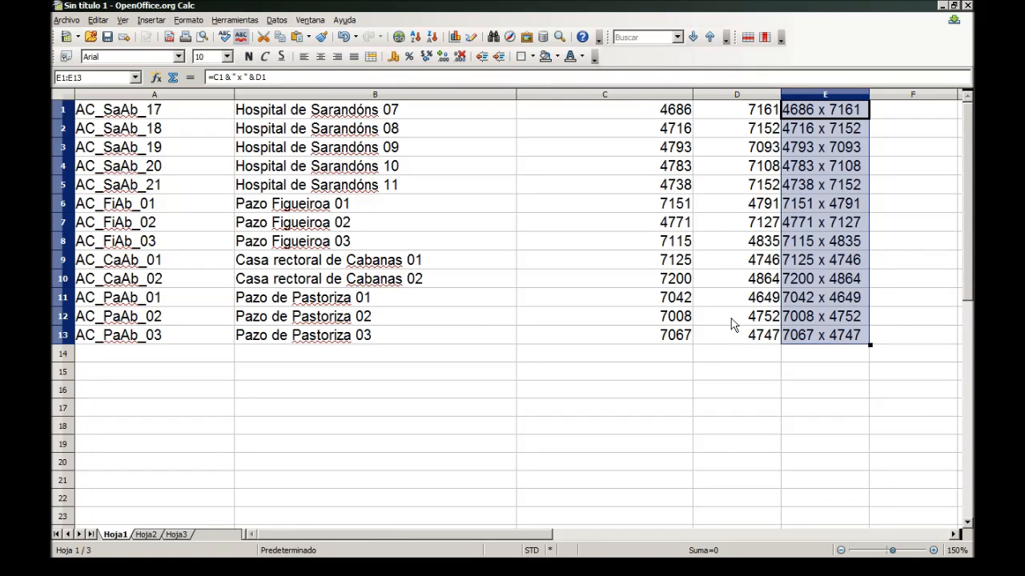
drag(781, 96, 788, 96)
click(815, 149)
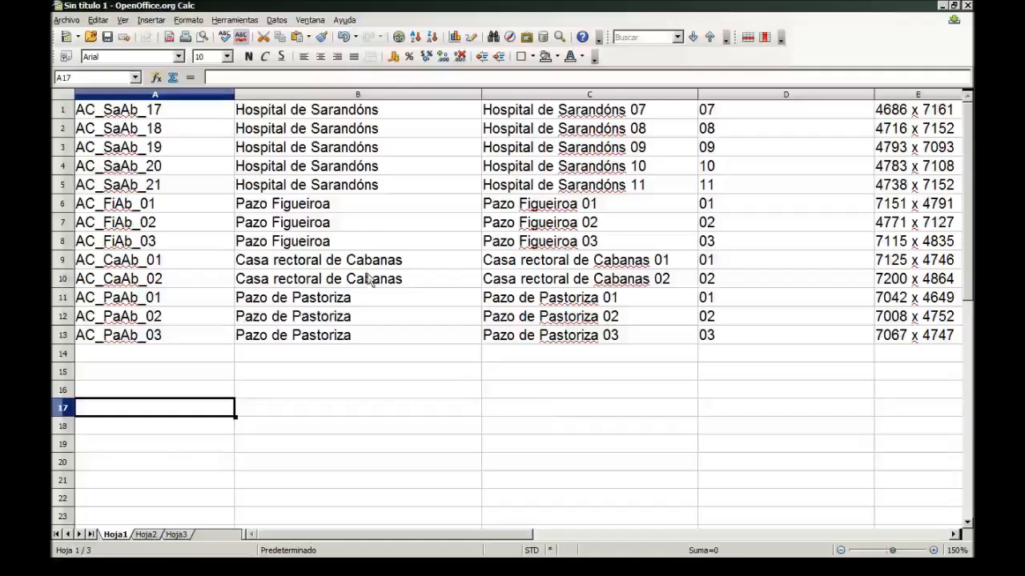
drag(359, 119, 357, 285)
key(ctrl+c)
drag(811, 112, 777, 226)
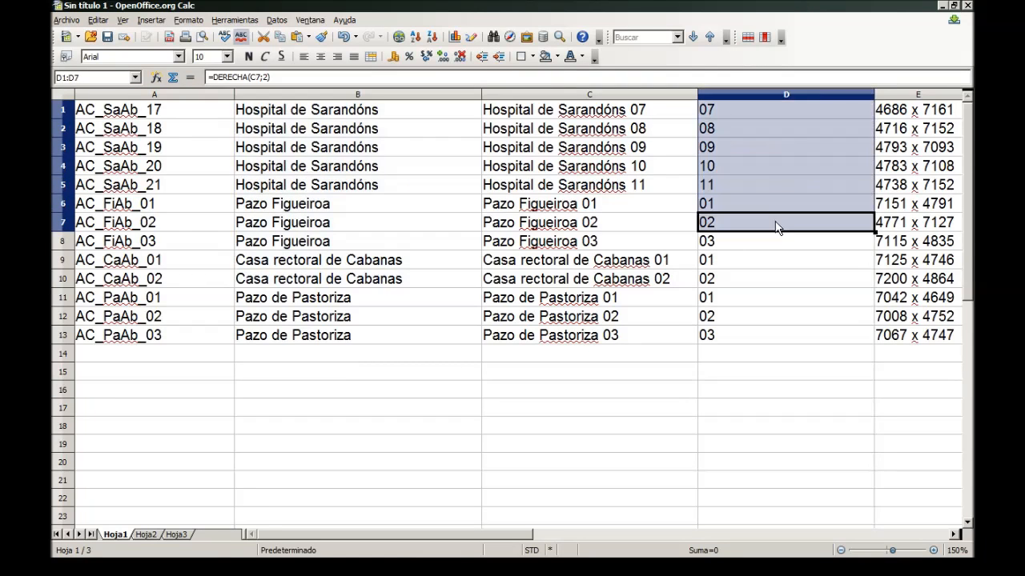
click(779, 299)
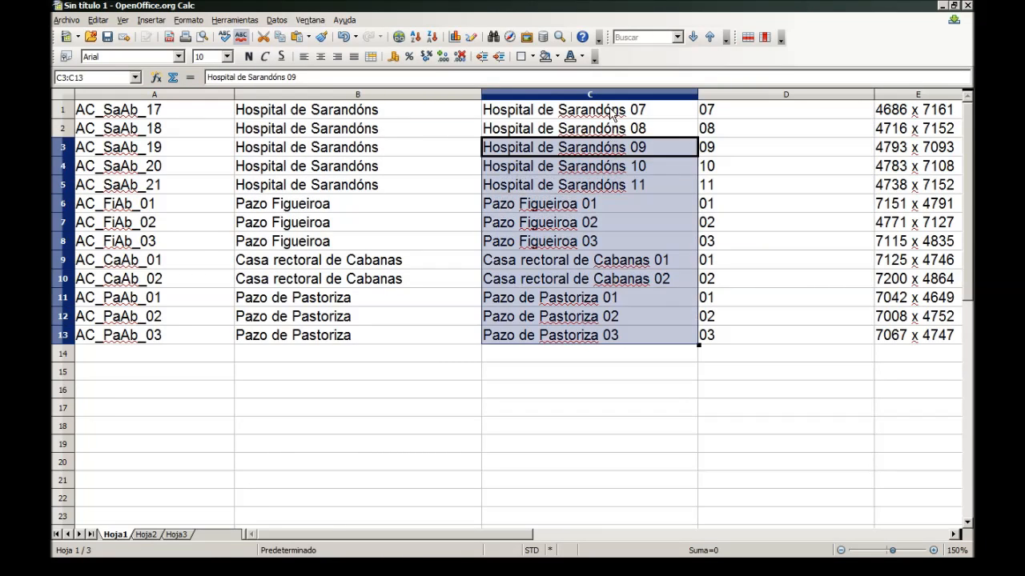
Try to clear the contents of C1:C13, and undo the deletion.
click(616, 352)
drag(617, 340, 627, 122)
key(BackSpace)
key(Return)
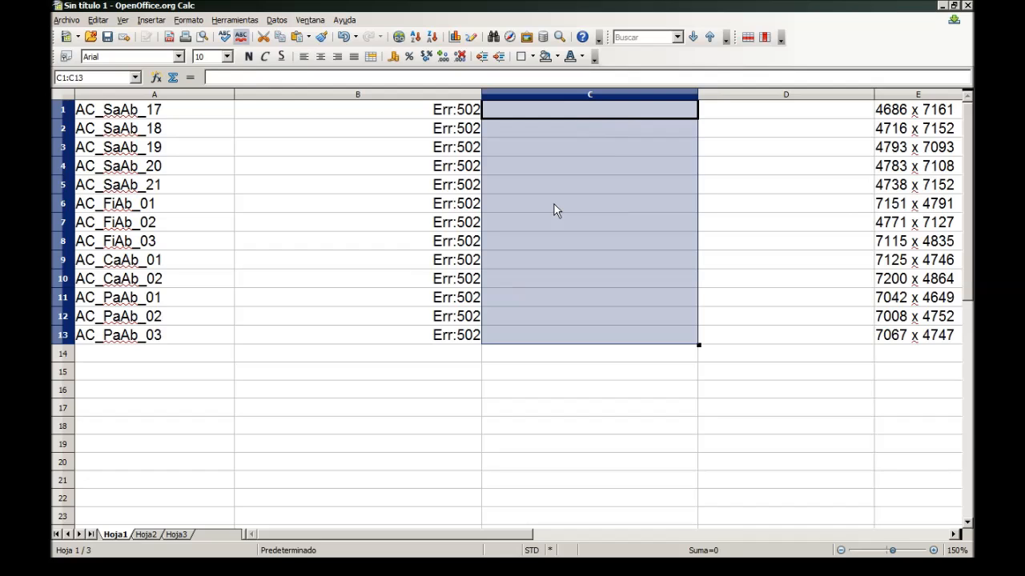
key(ctrl+z)
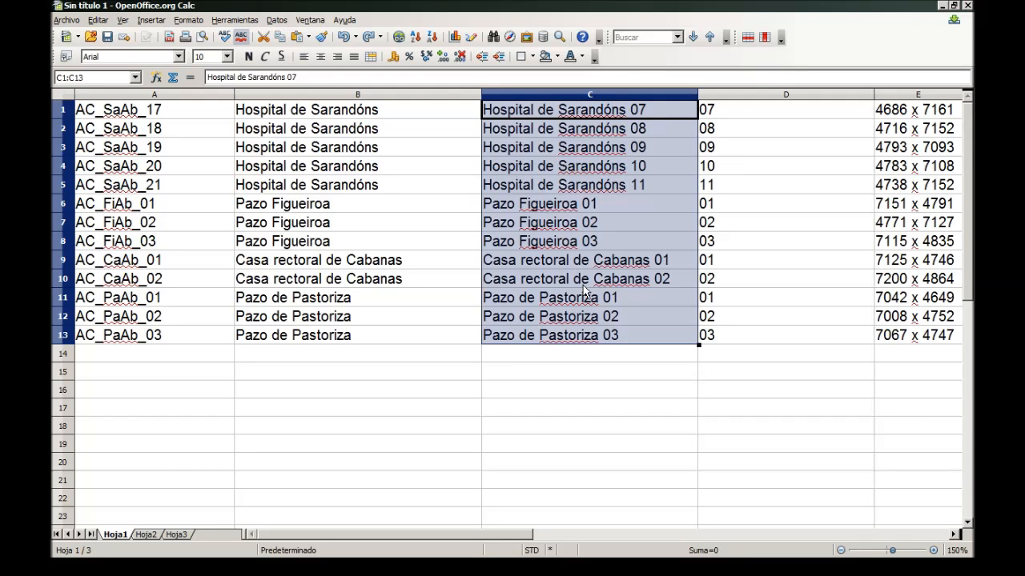
click(584, 285)
Cut the names in B1:B13 and paste them back at B1 using Paste Special, with Paste all and Formulas disabled.
drag(458, 333, 447, 120)
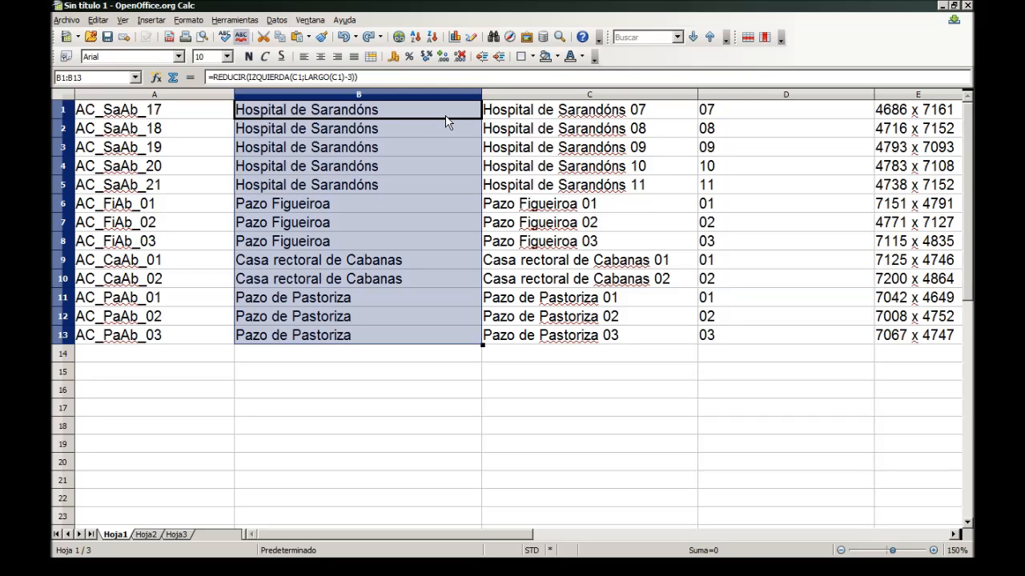
key(Delete)
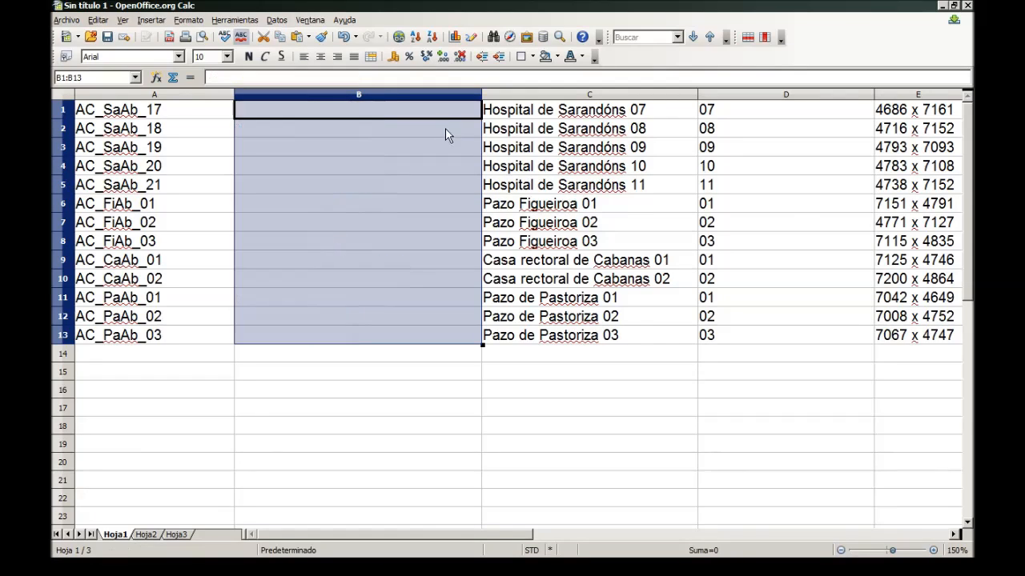
click(443, 147)
click(430, 116)
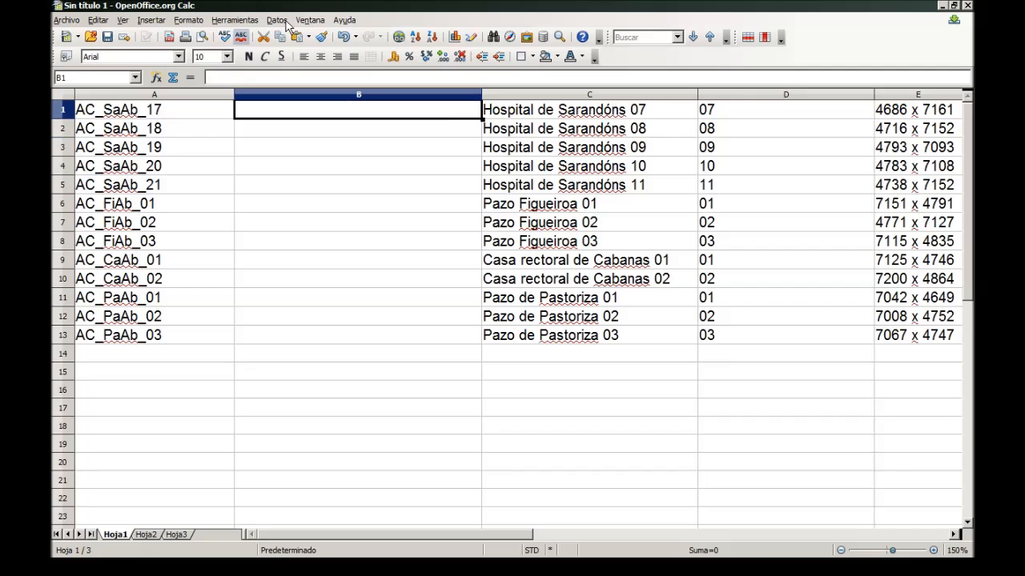
click(103, 21)
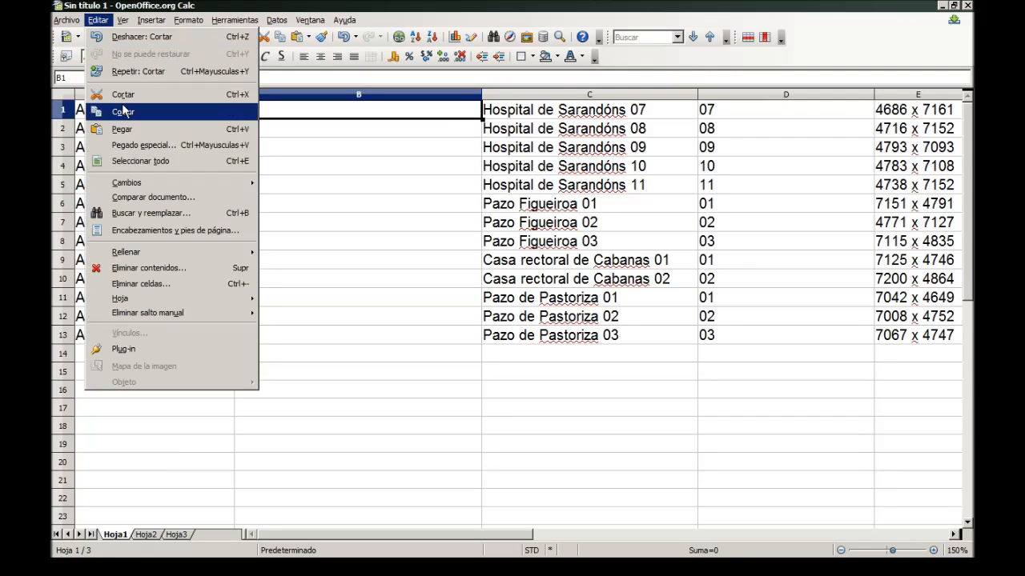
click(137, 146)
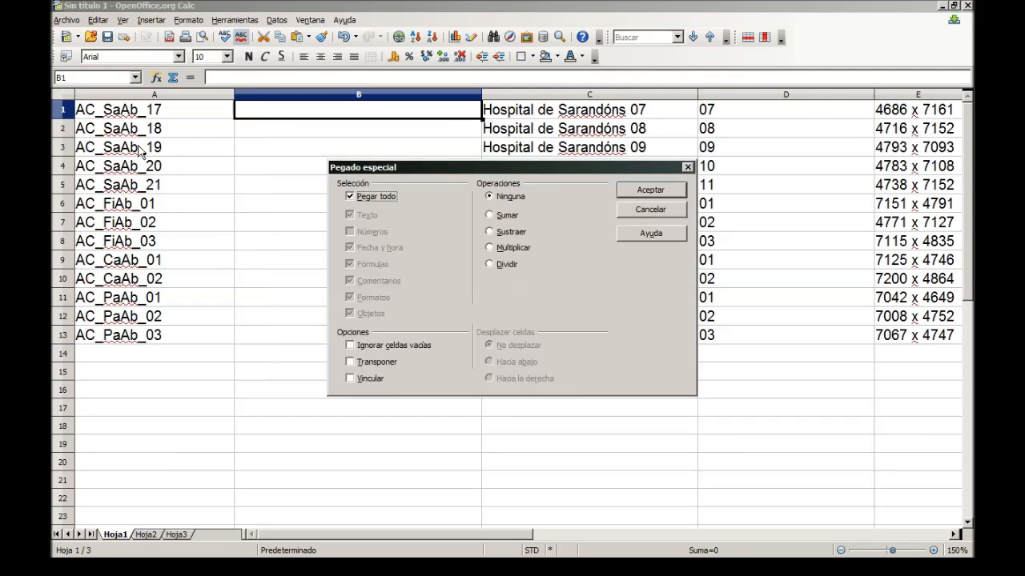
click(350, 197)
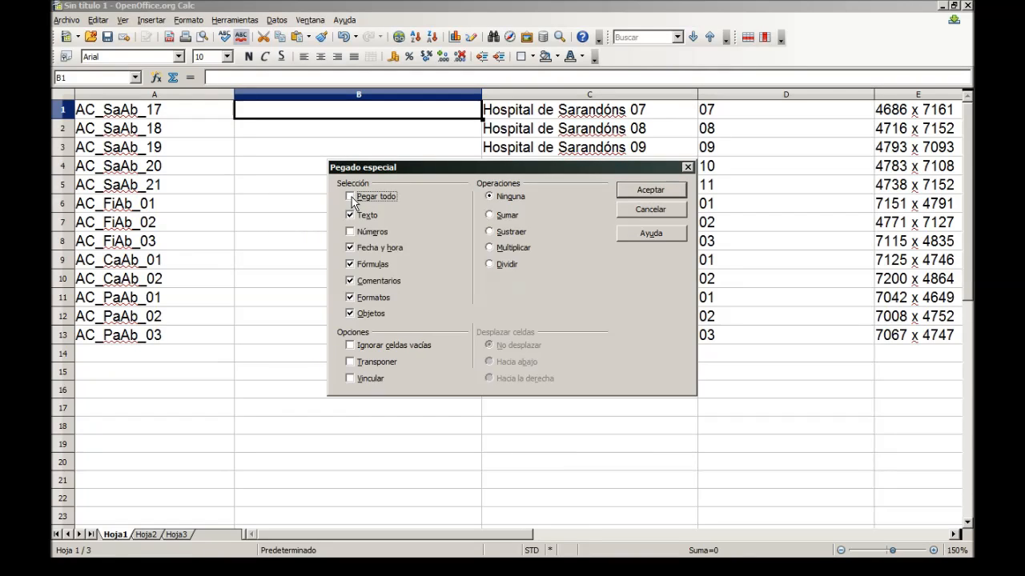
click(351, 265)
click(652, 195)
Check whether cell B4 holds plain text or a formula.
click(378, 183)
click(376, 167)
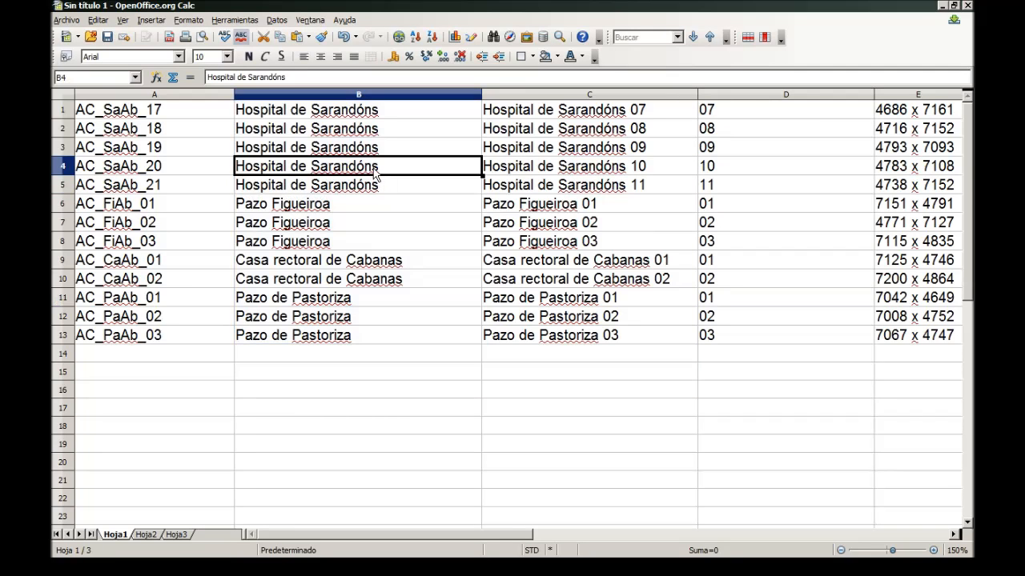
click(280, 77)
drag(280, 77, 206, 77)
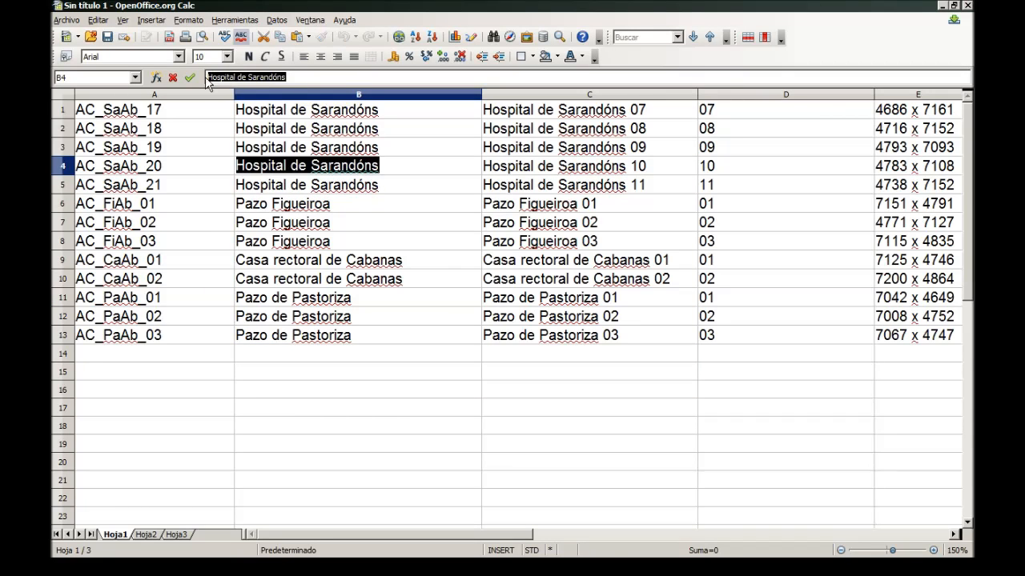
click(369, 163)
Cut the numbers in D1:D13 and paste them back at D1 using Paste Special without formulas, checking D3's content.
drag(755, 332, 750, 116)
key(ctrl+c)
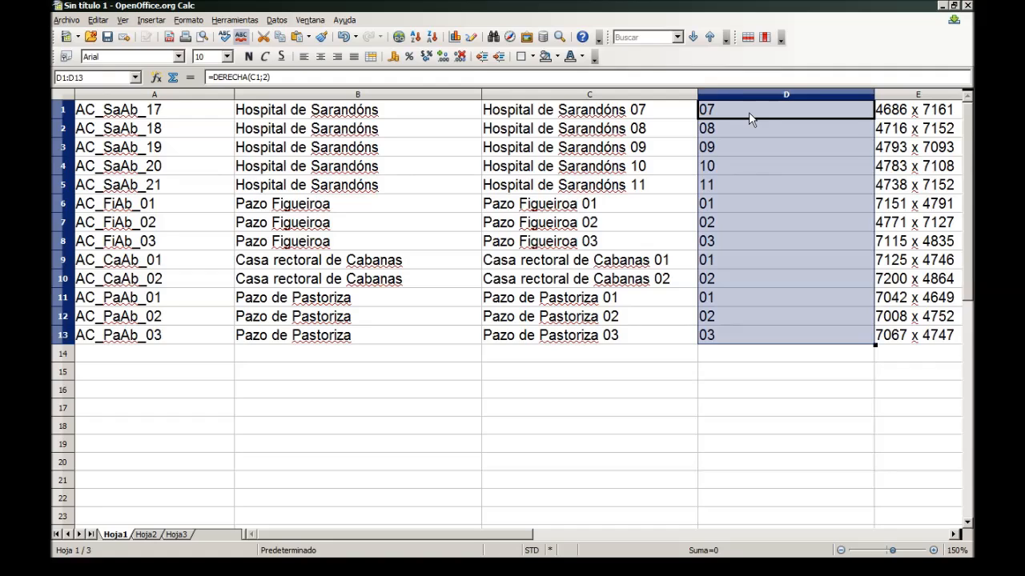
key(Delete)
click(750, 117)
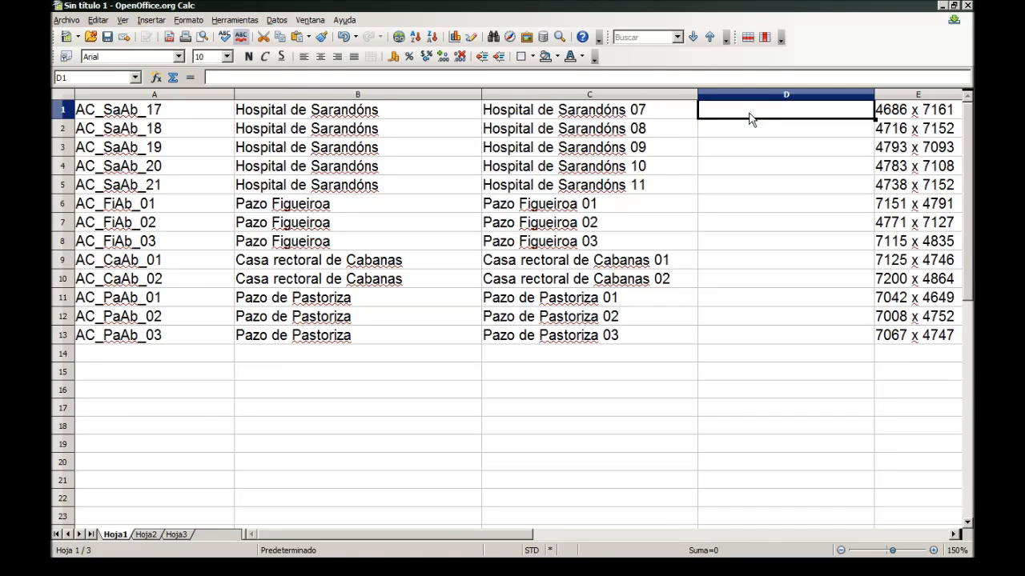
key(ctrl+shift+v)
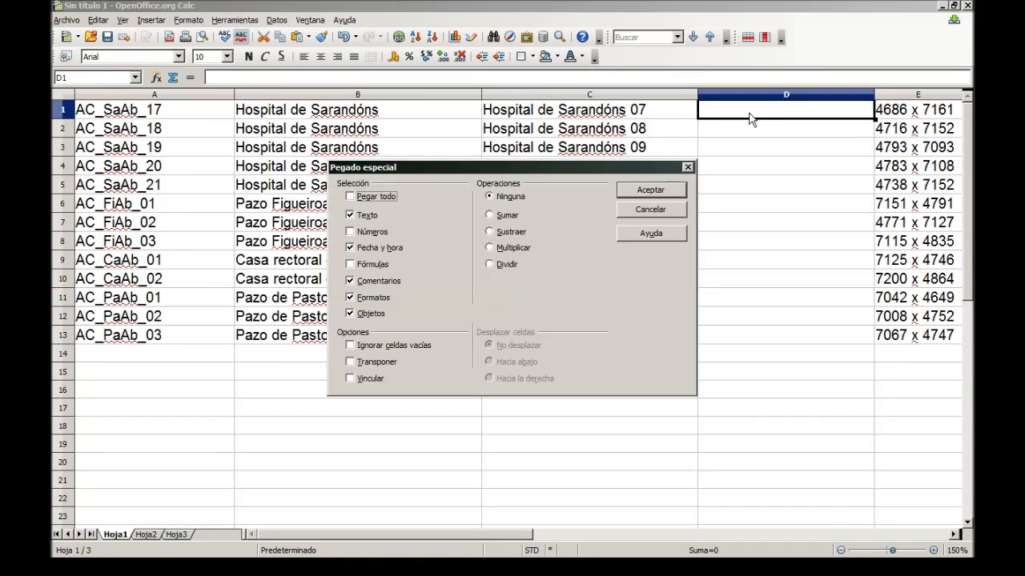
click(649, 191)
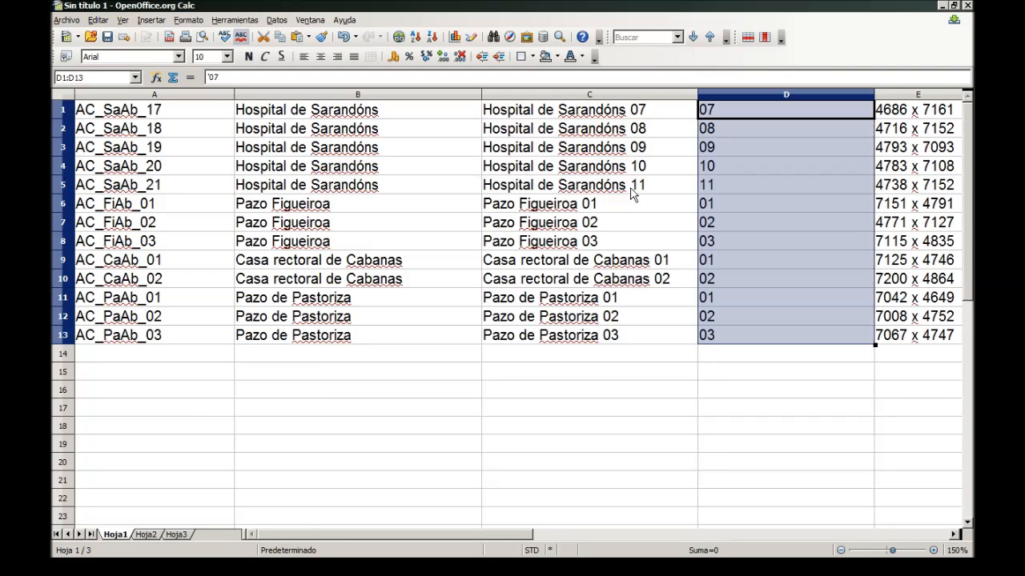
click(711, 152)
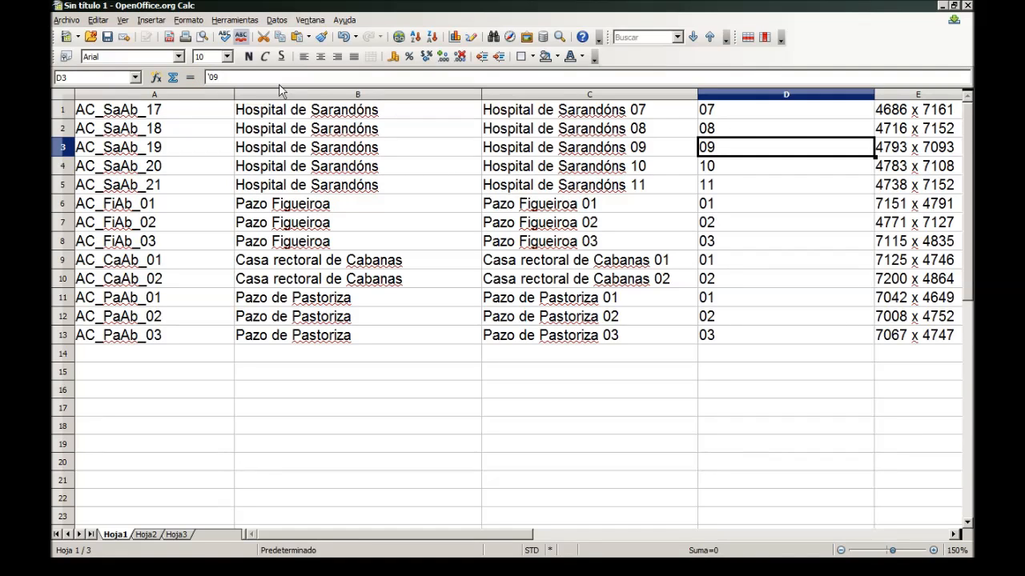
Convert the text numbers in column D to real numbers with Text to Columns.
drag(731, 340, 727, 144)
click(733, 95)
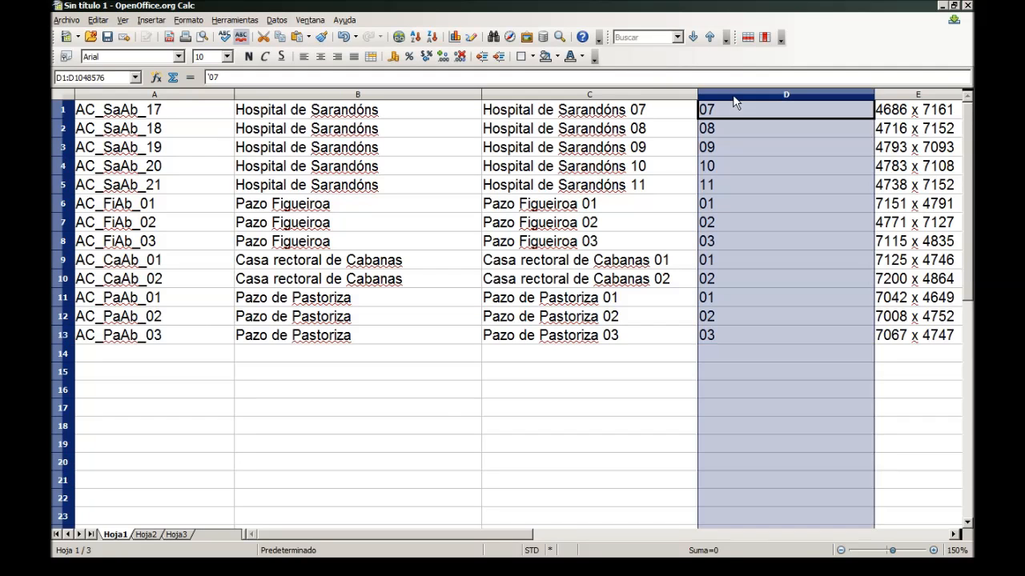
click(278, 20)
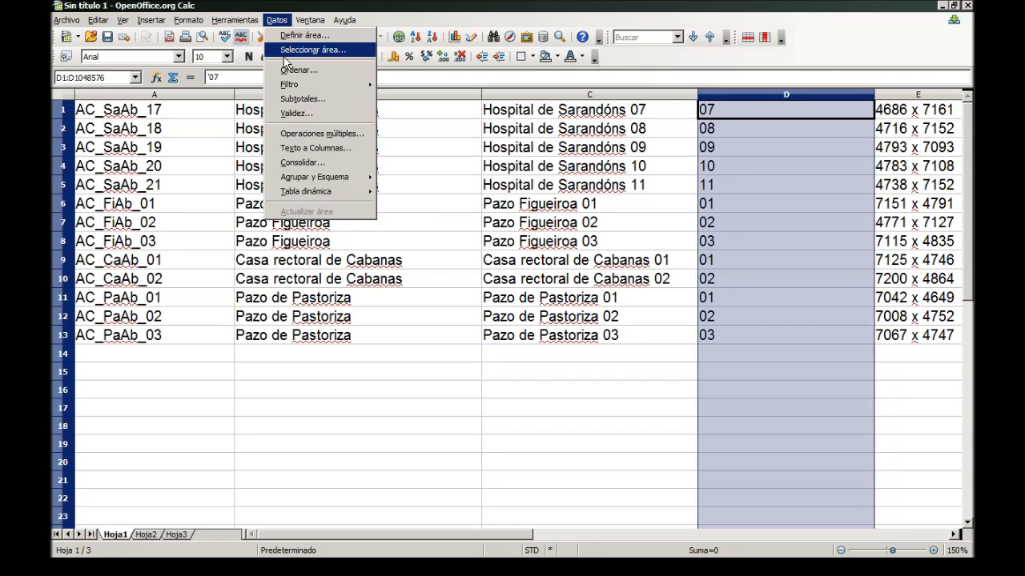
click(304, 148)
click(690, 120)
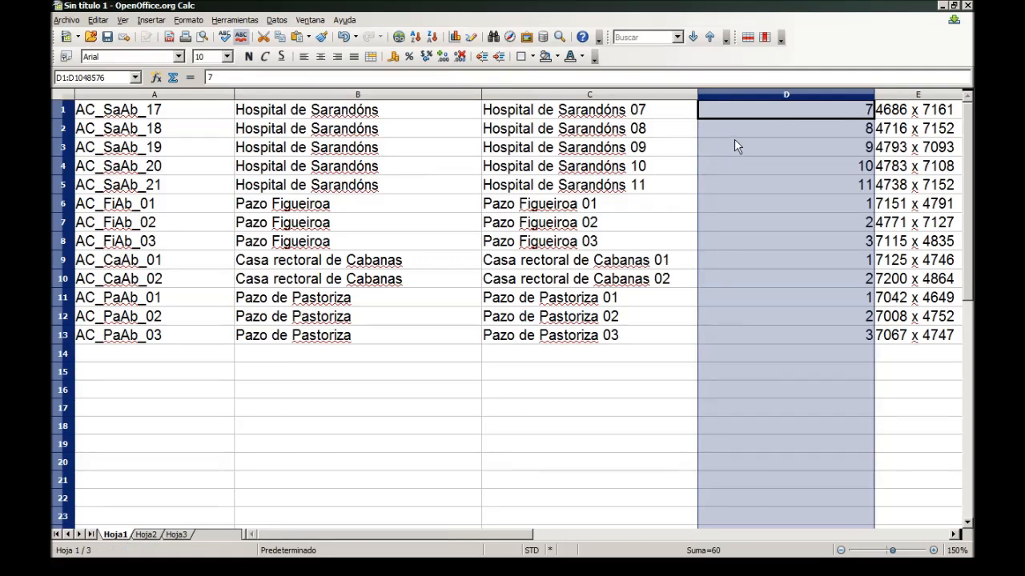
click(734, 165)
Format column D with 2 leading zeros and center its contents.
click(757, 95)
click(189, 20)
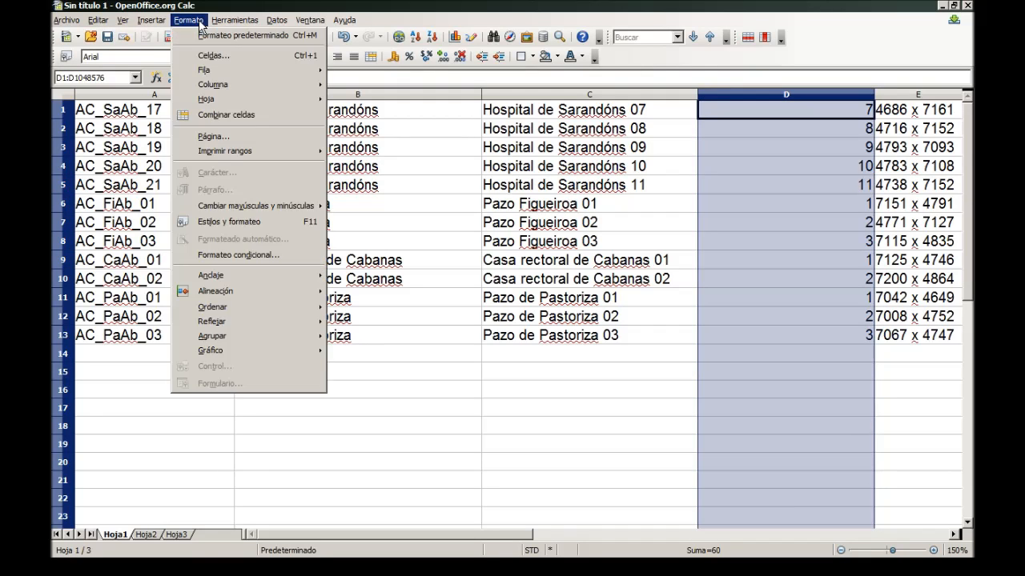
click(205, 55)
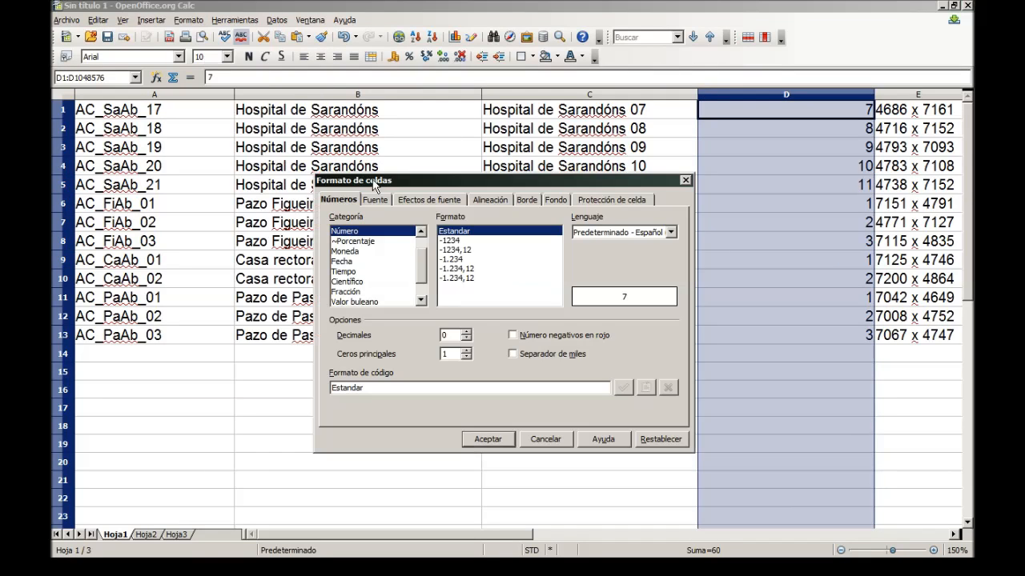
click(467, 351)
click(503, 439)
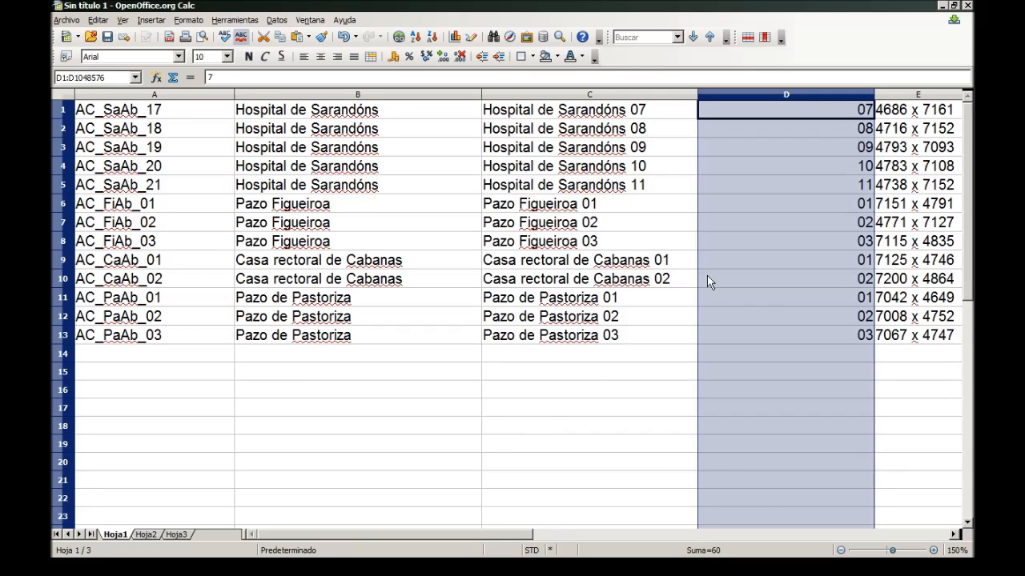
click(321, 57)
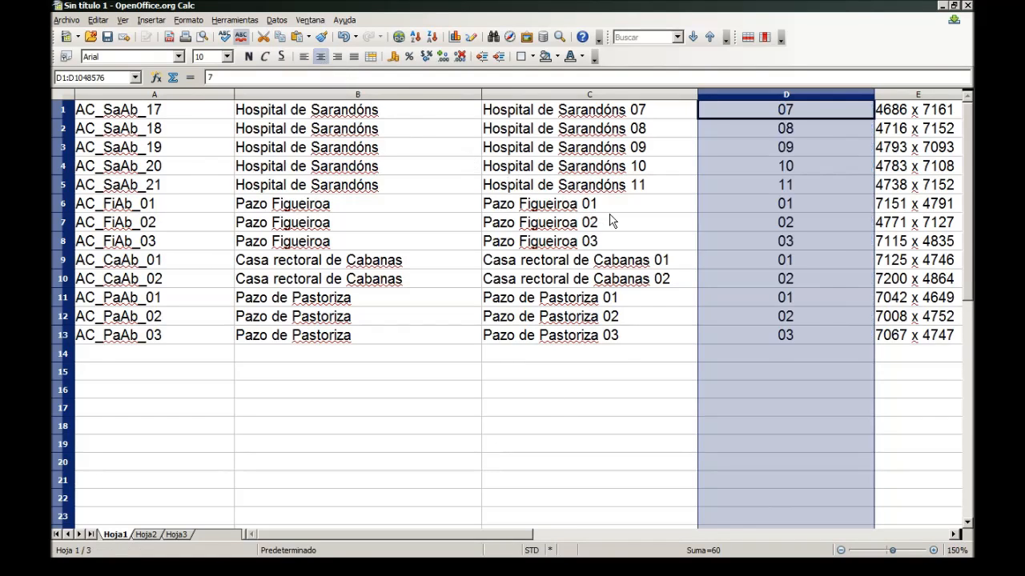
click(609, 221)
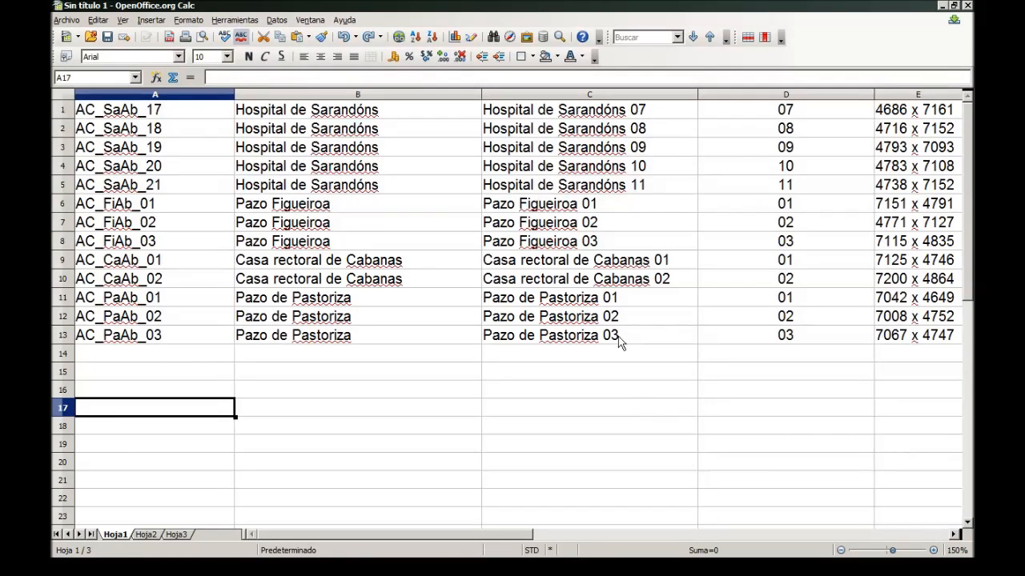
Delete column C, which holds the original names combined with numbers.
click(583, 96)
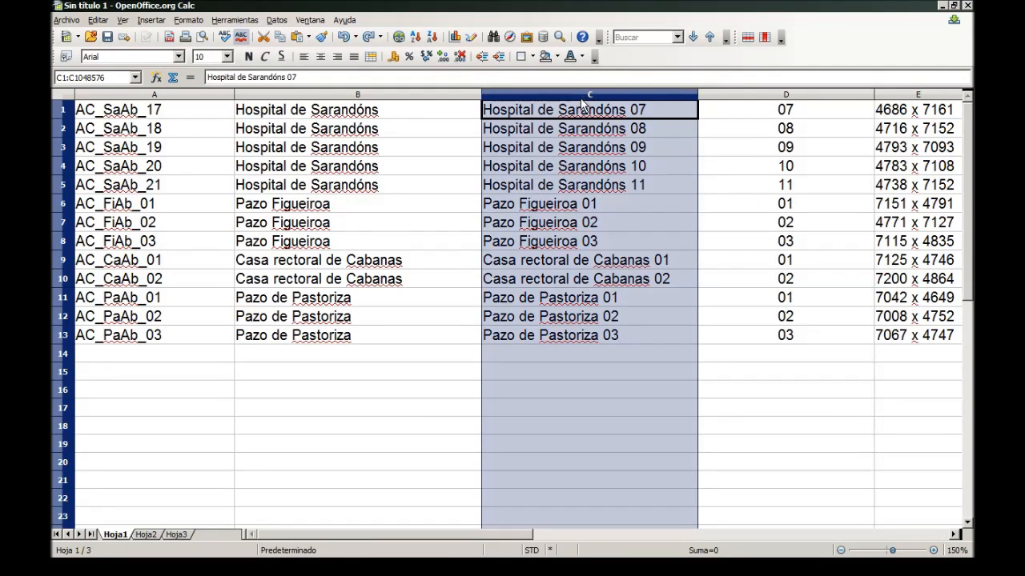
right_click(583, 96)
click(605, 178)
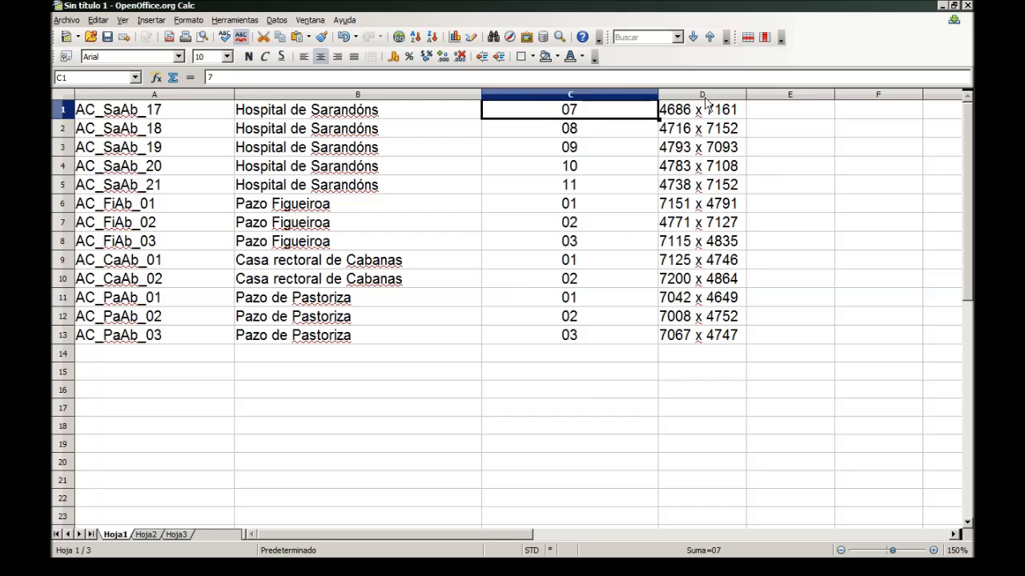
Move the dimensions from column D to column F, leaving columns D and E empty.
click(704, 95)
drag(706, 110, 910, 120)
click(717, 140)
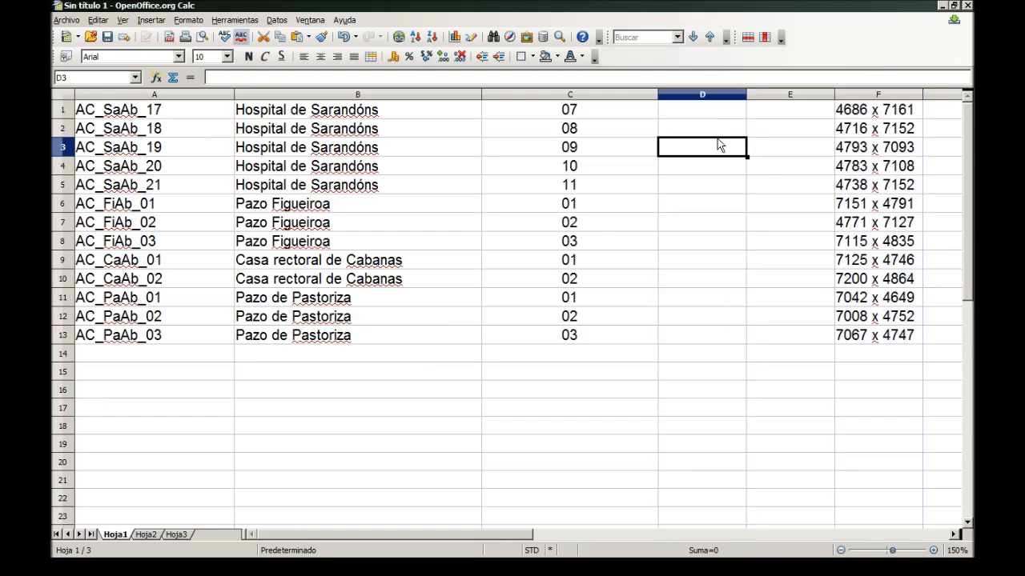
Enter the formula =B1 & " " & C1 in D1 to join name and number, and fill it down through D13.
click(422, 113)
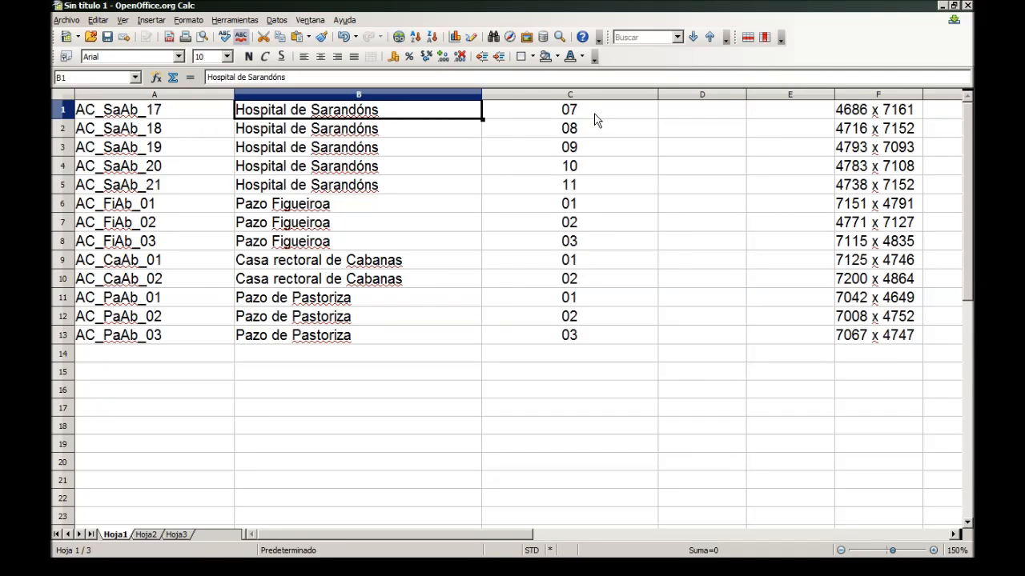
click(675, 118)
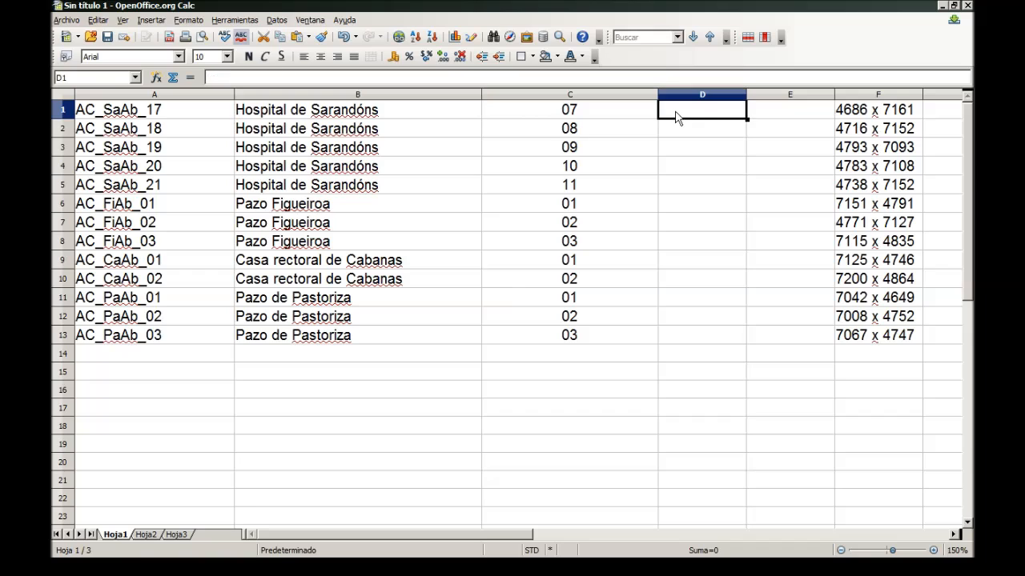
click(583, 79)
text(=)
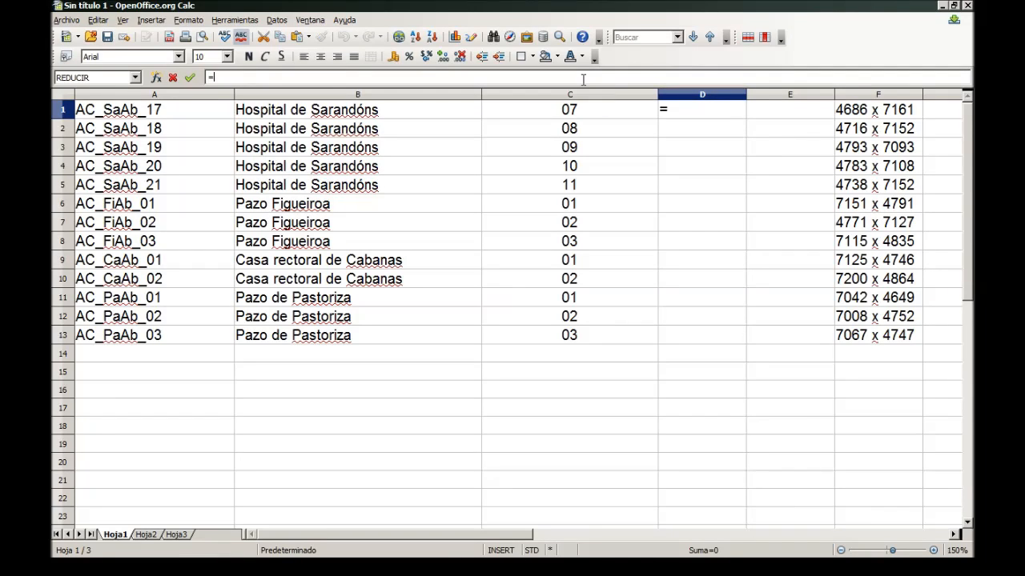
click(456, 114)
text(&)
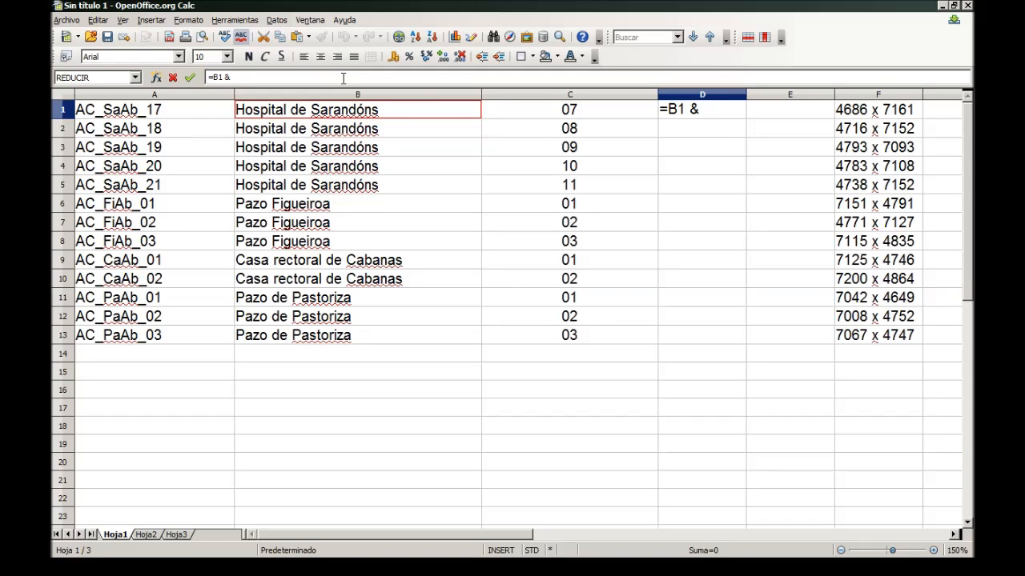
text( " " &)
click(520, 114)
click(433, 78)
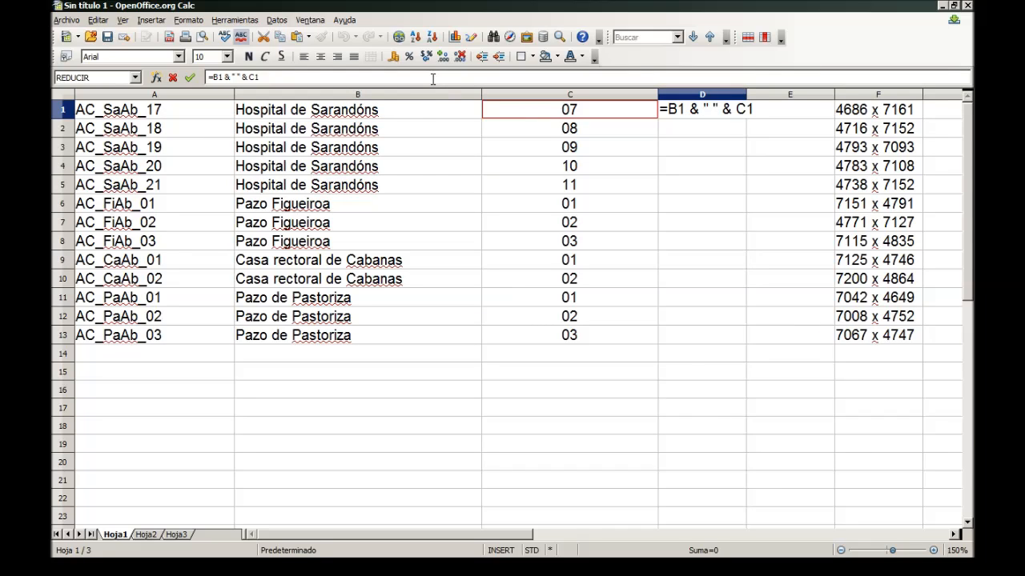
key(Return)
click(741, 113)
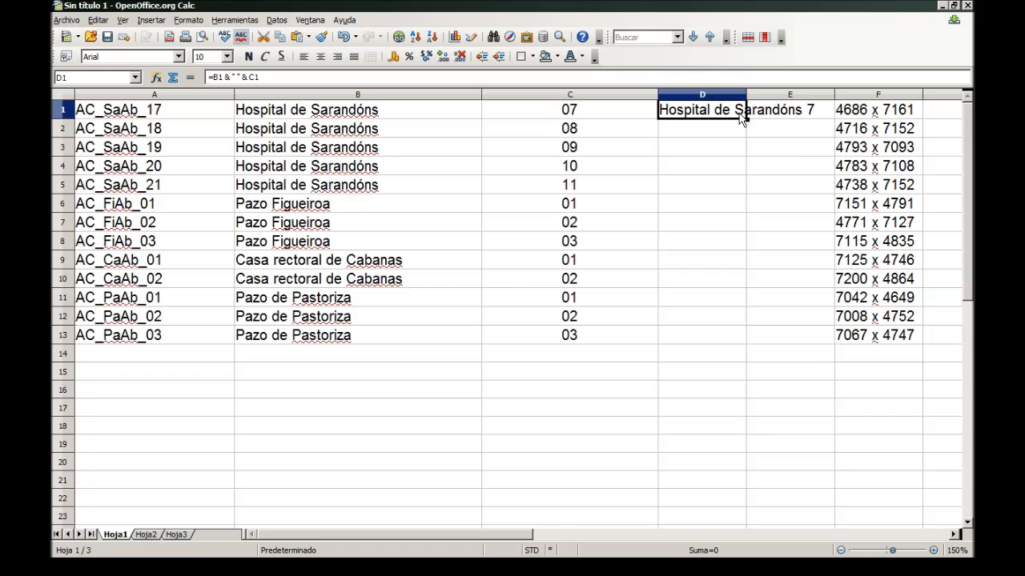
drag(746, 117, 703, 337)
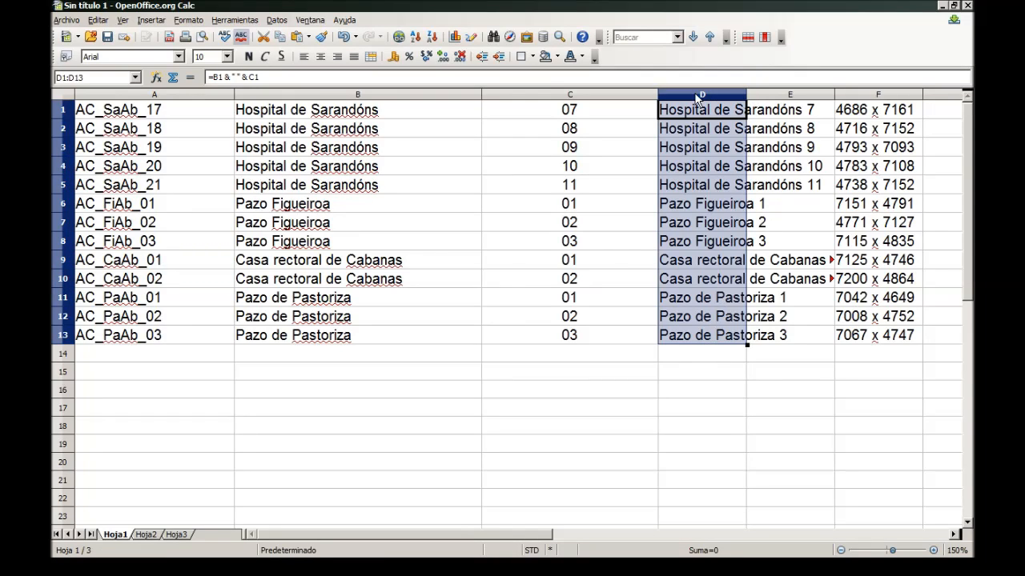
Narrow column C and widen column D until the joined names fit inside it.
drag(659, 96, 542, 97)
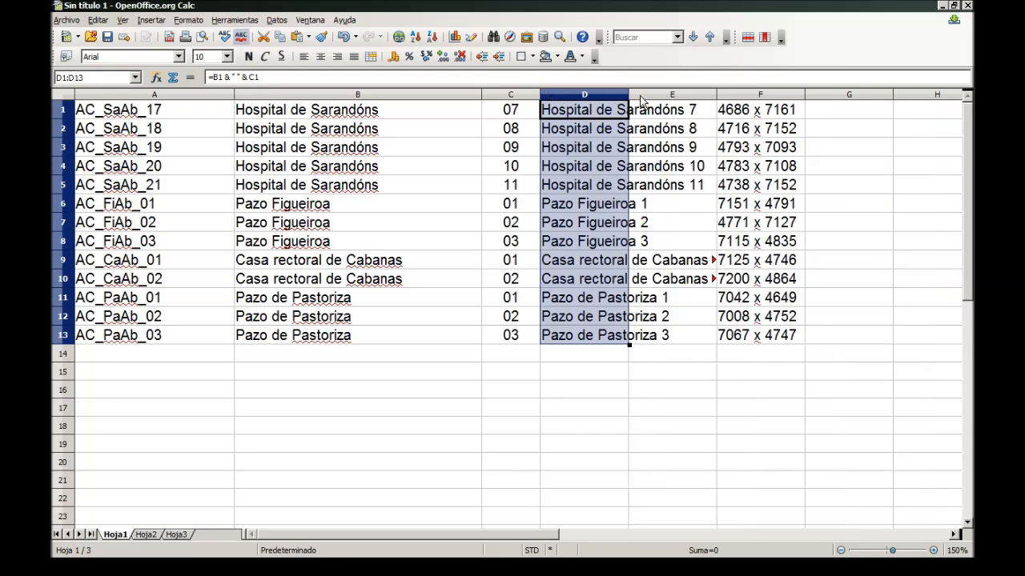
drag(628, 96, 781, 105)
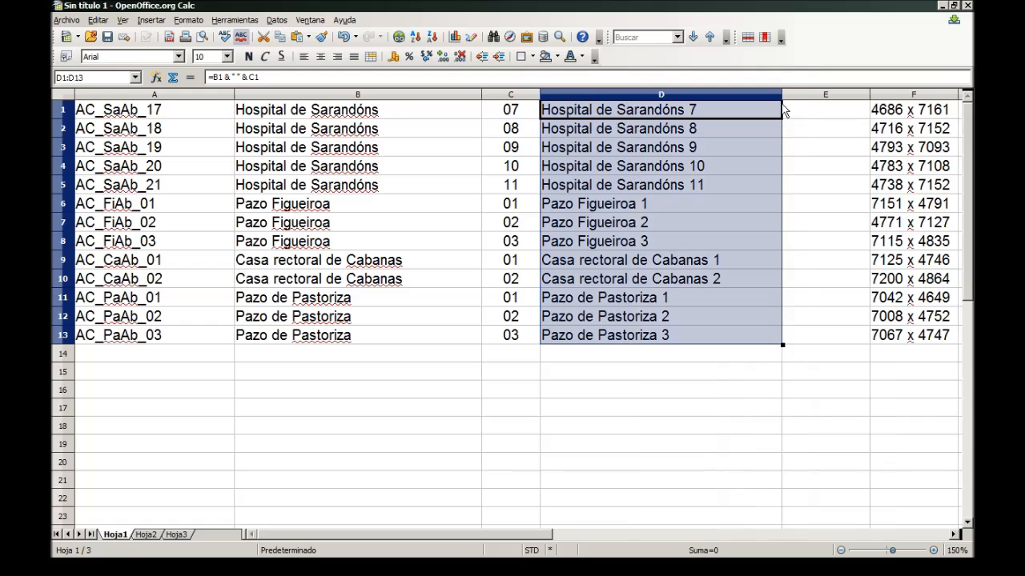
click(696, 167)
click(710, 263)
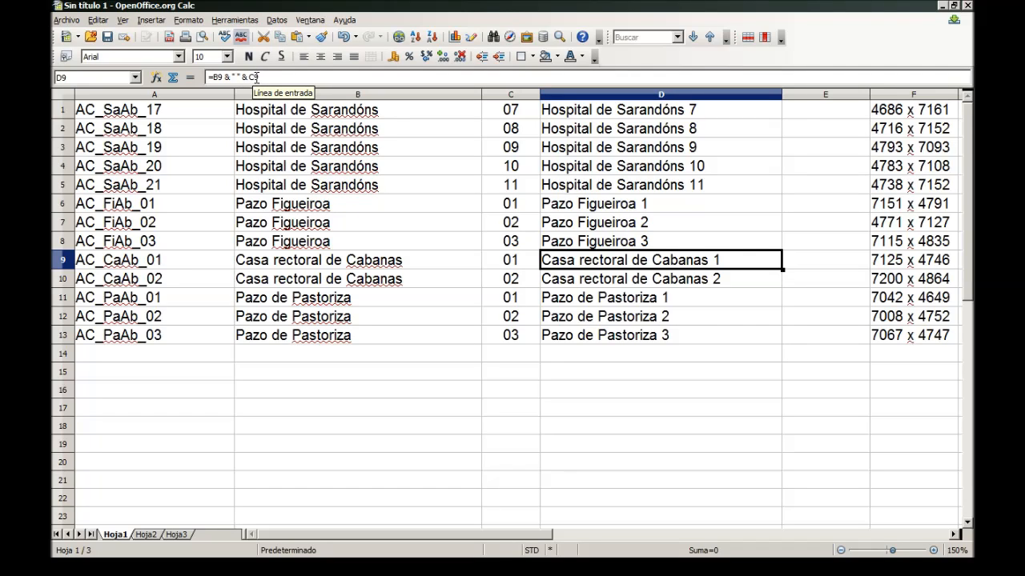
Change the formula in D1 to =B1 & " " & TEXTO(C1;"0#") to join the name with a two-digit number.
click(679, 120)
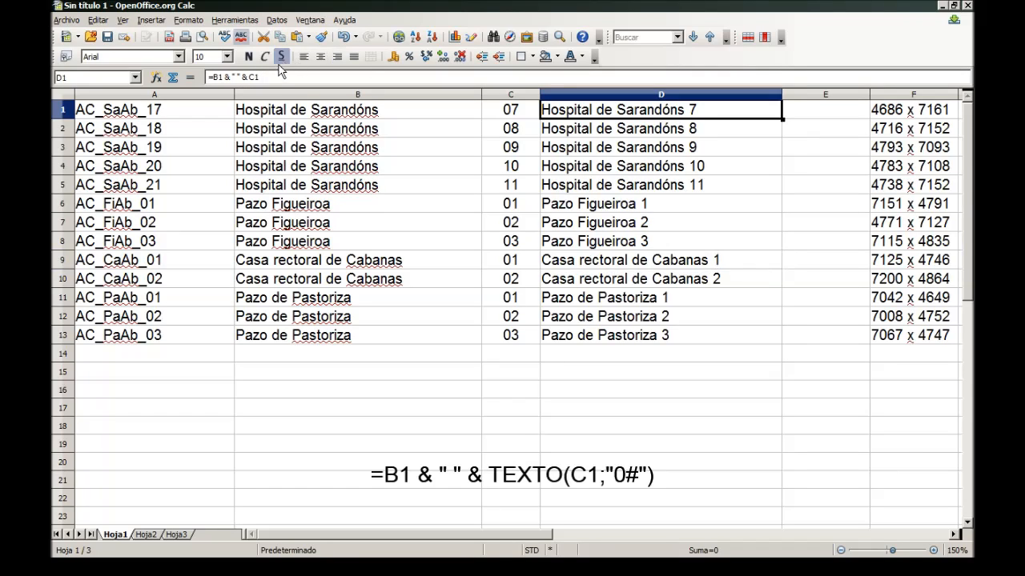
click(251, 75)
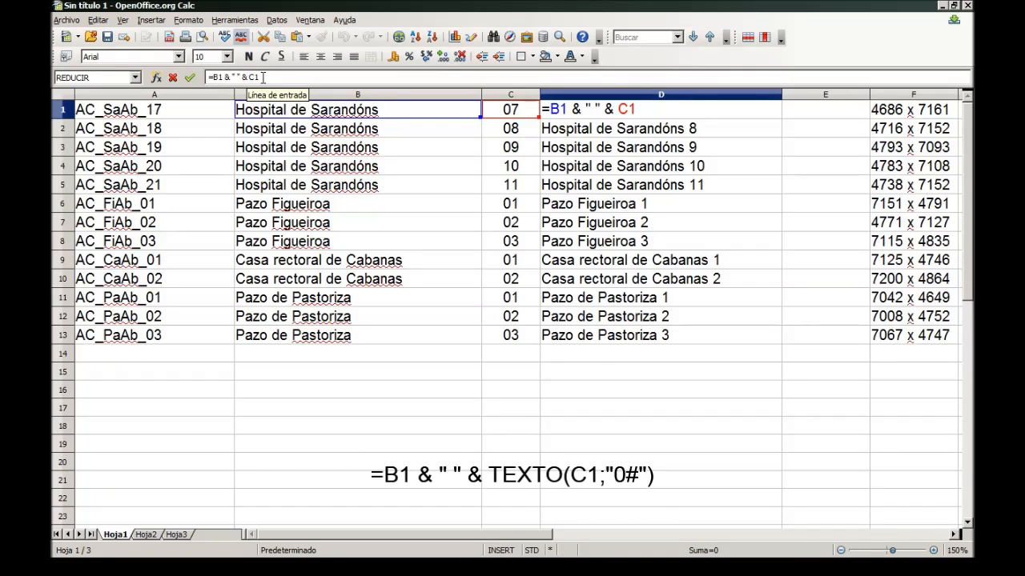
text(TEXT)
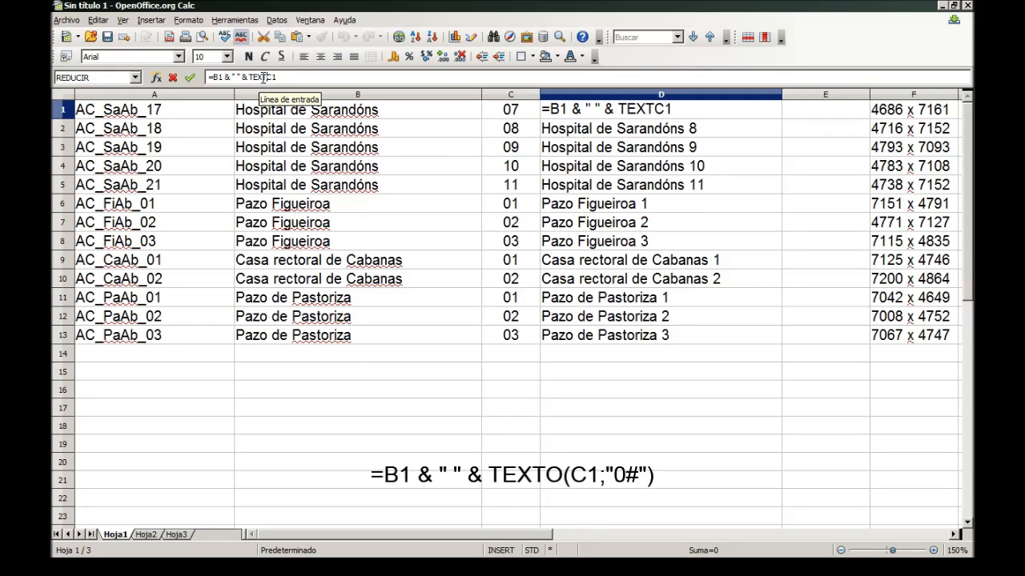
text(O(C1)
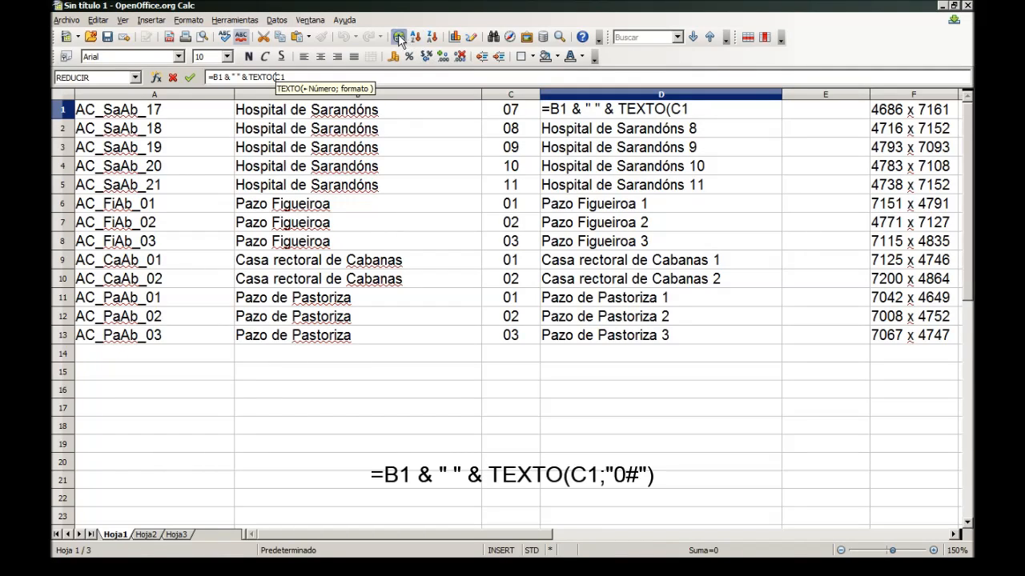
text(;)
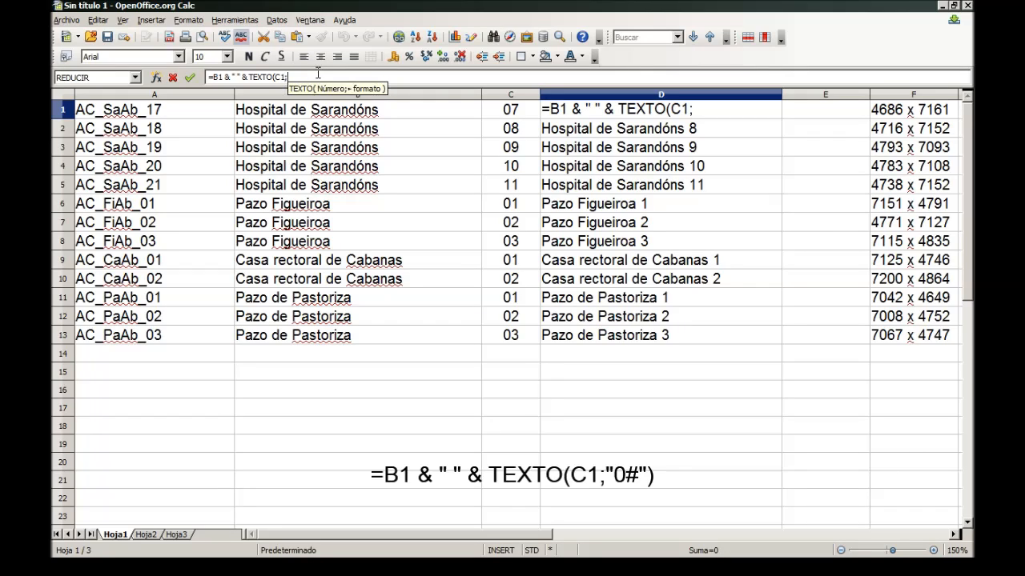
text("0)
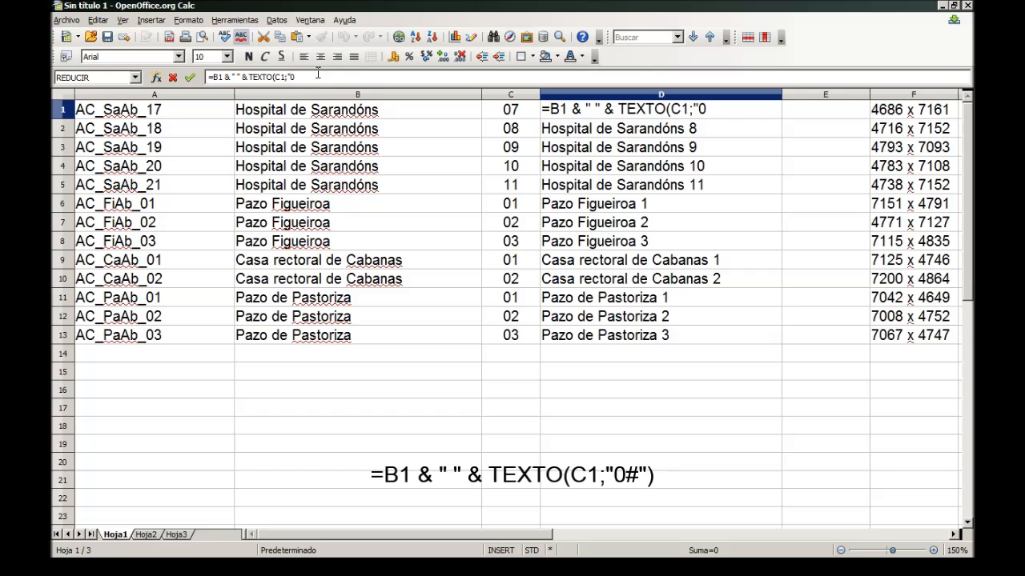
text(#)
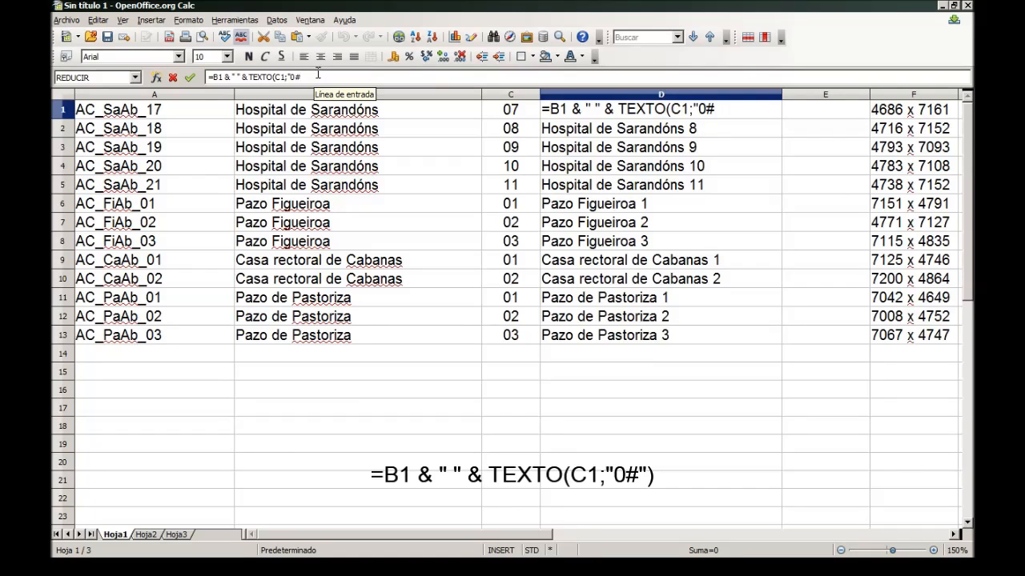
text(")
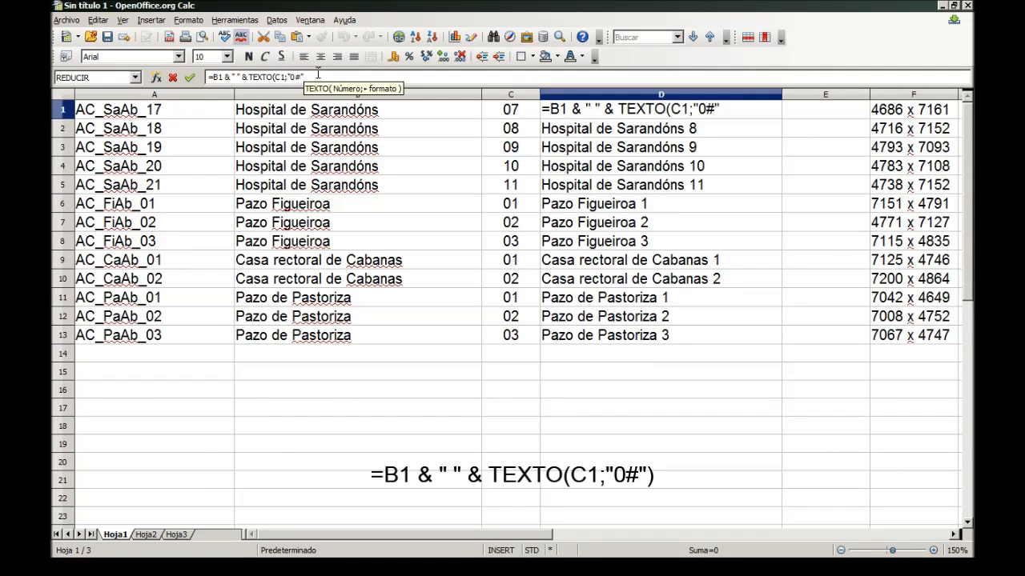
text())
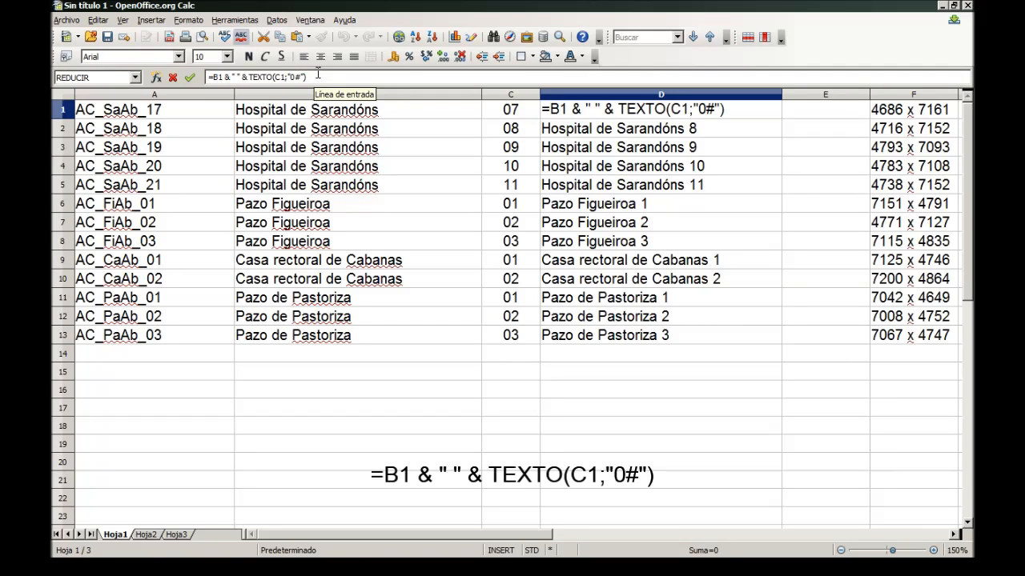
key(Return)
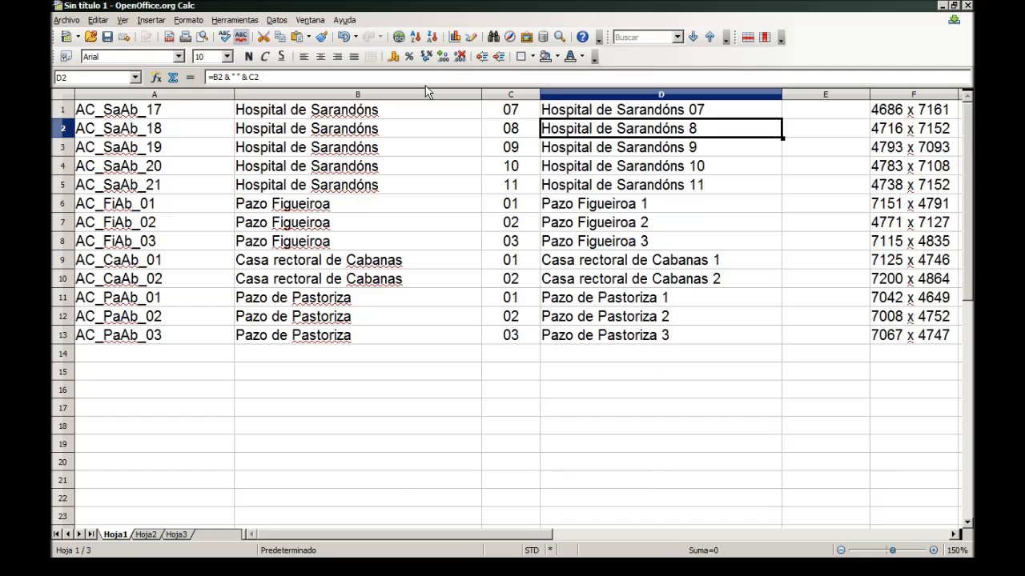
Fill the D1 formula down through D13.
click(596, 109)
drag(782, 119, 763, 348)
click(765, 352)
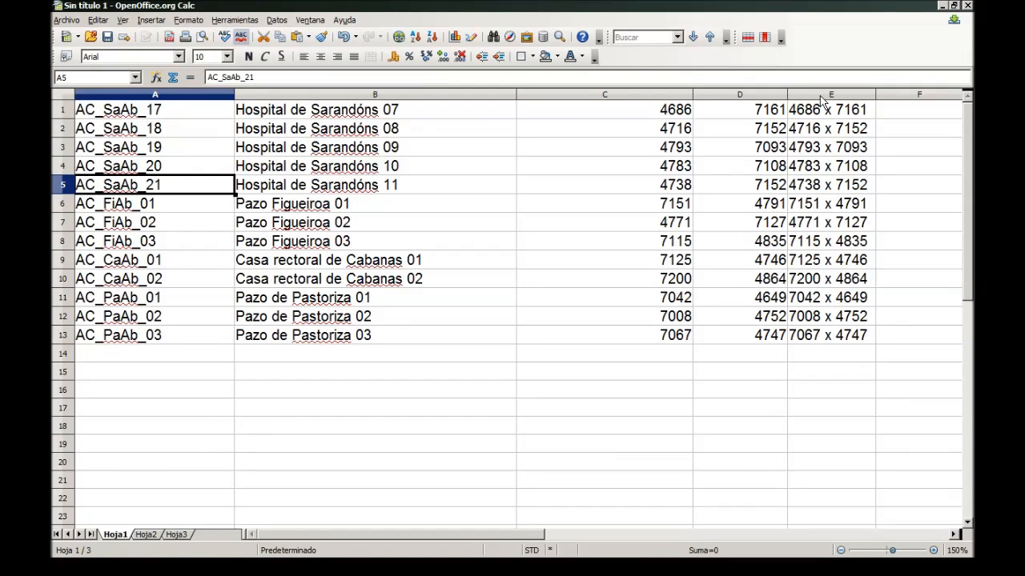
Overwrite the dimension formula in E7 with the text fhgfhg and undo the change.
click(848, 226)
text(fhgfhg)
click(843, 268)
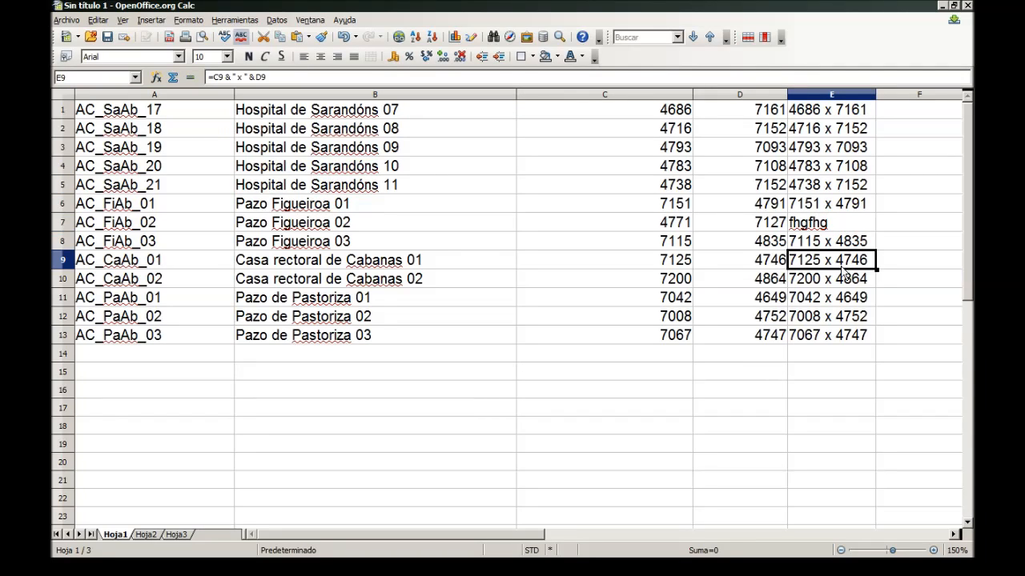
key(ctrl+z)
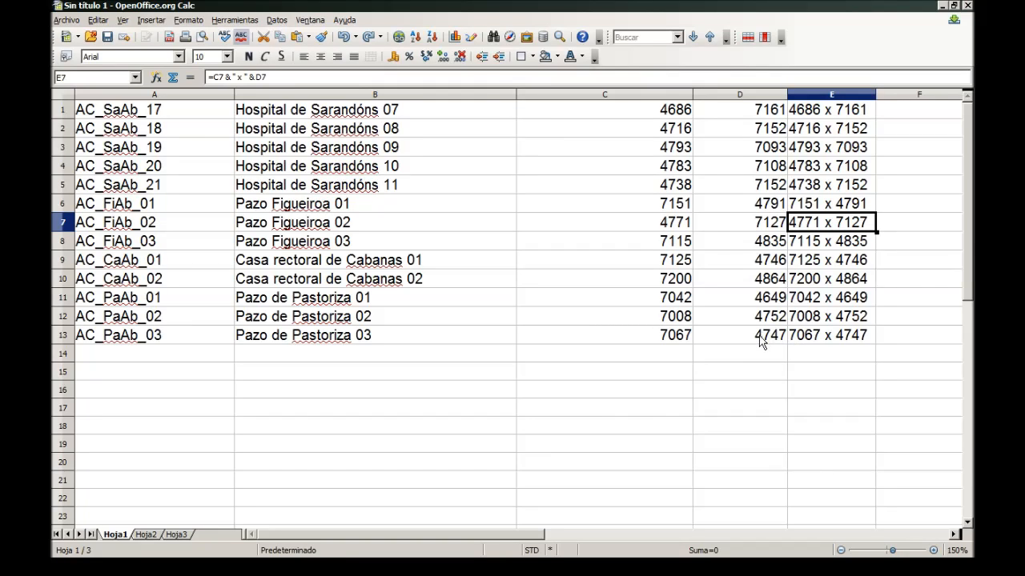
drag(761, 343, 319, 168)
click(826, 338)
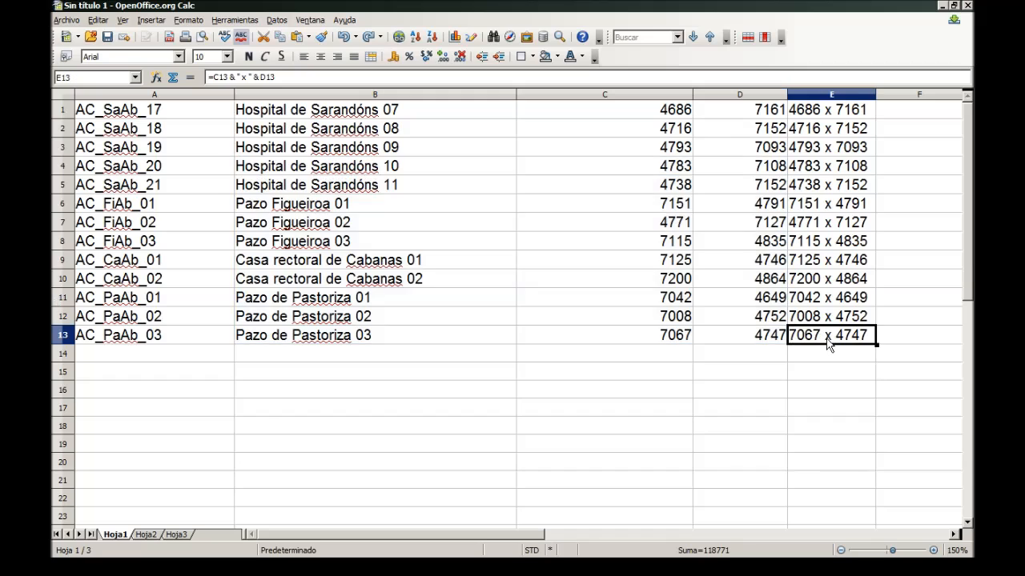
click(829, 96)
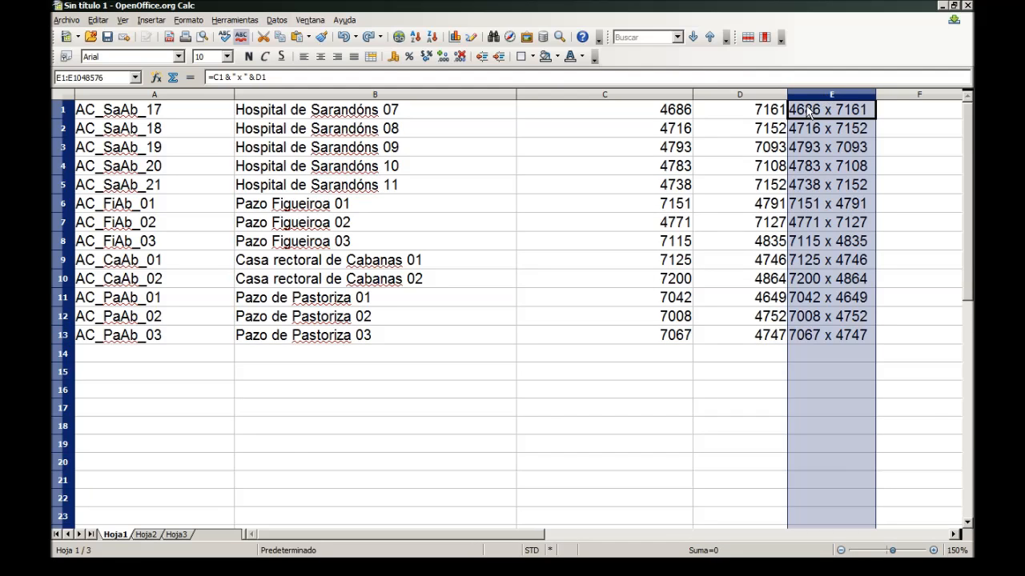
drag(727, 97, 222, 101)
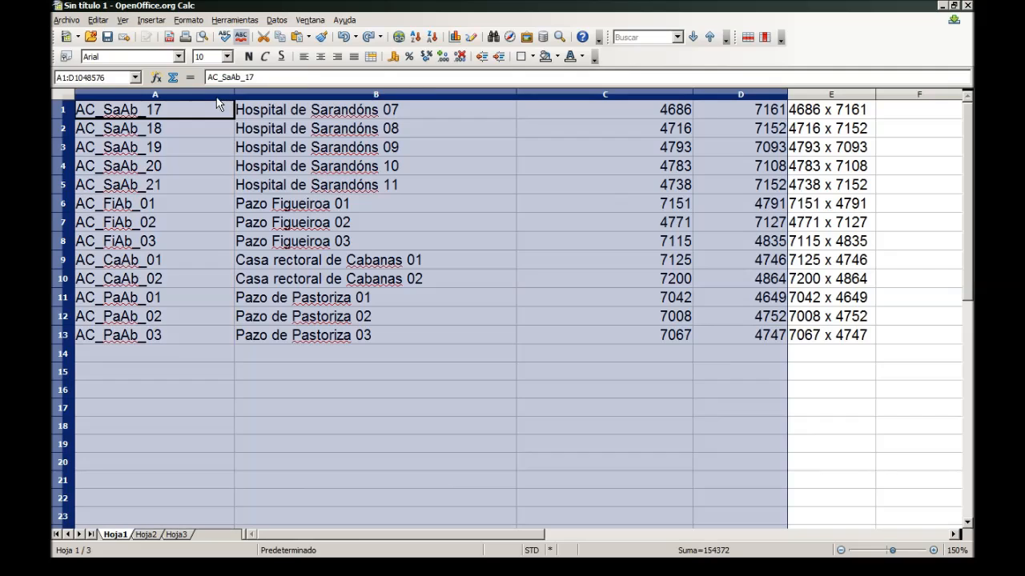
click(353, 152)
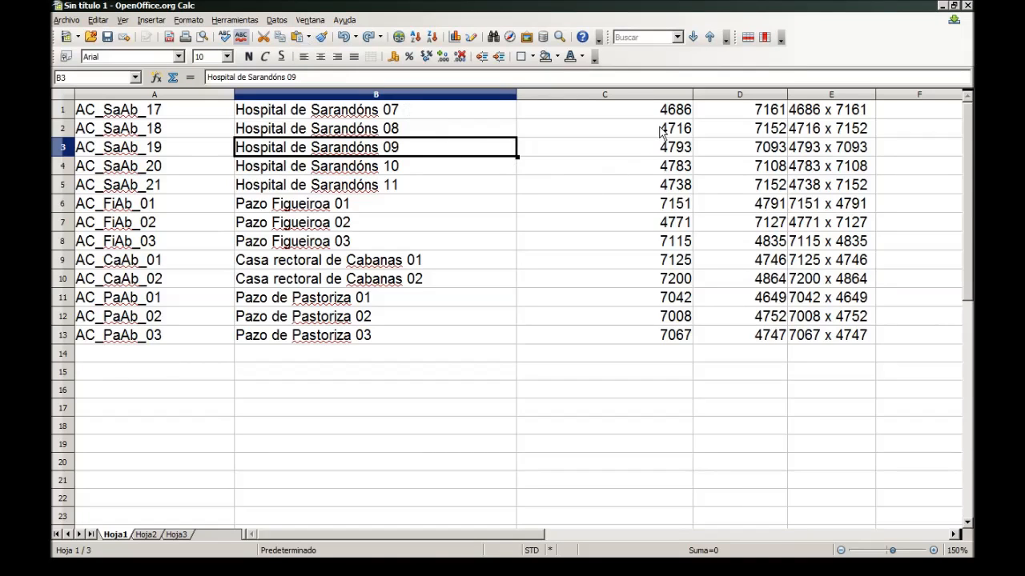
click(801, 96)
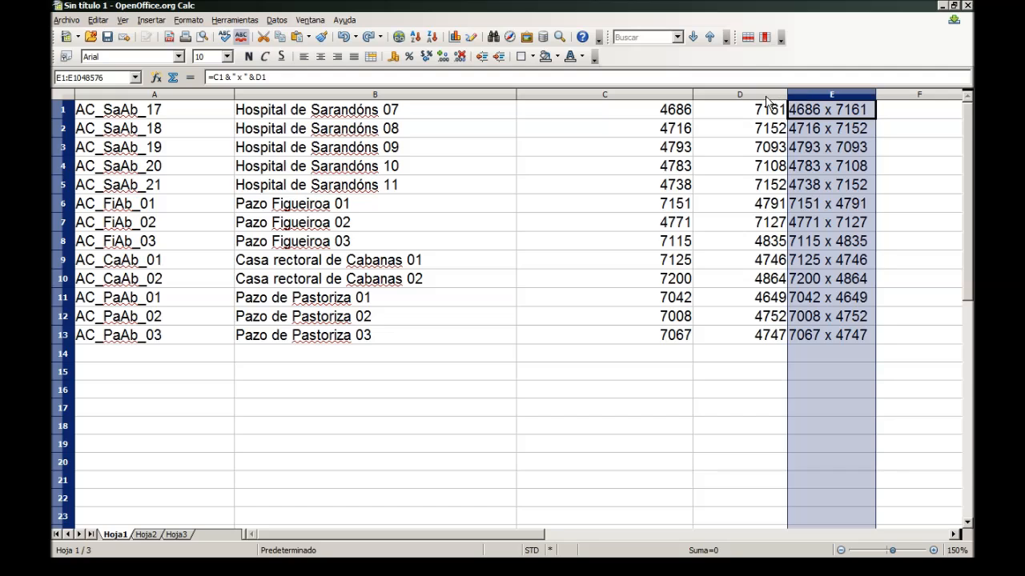
Turn off the Protected attribute for all cells in columns A through D.
click(760, 97)
drag(760, 103, 200, 97)
click(188, 20)
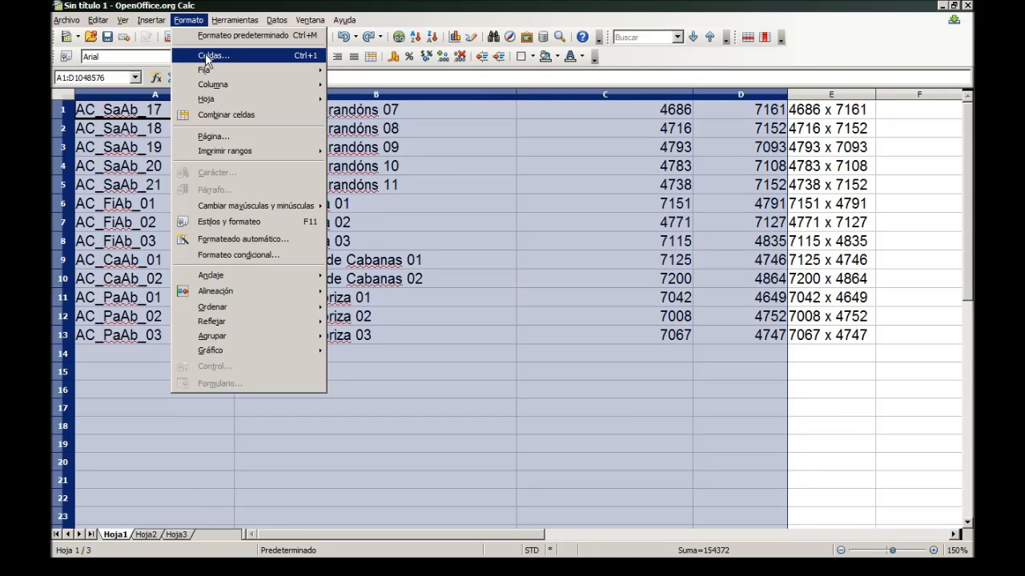
click(210, 57)
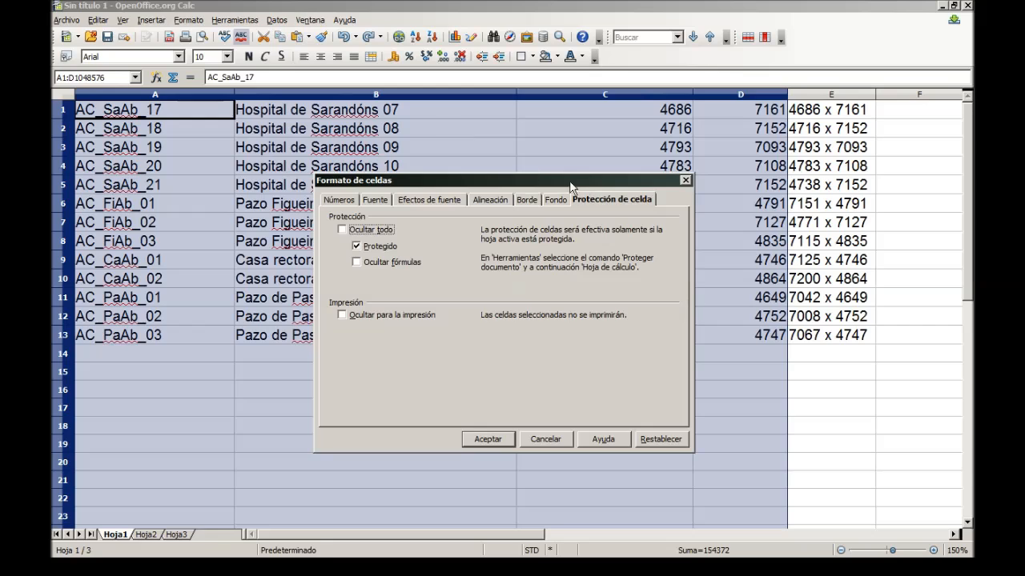
click(356, 247)
click(484, 438)
Protect the current sheet, leaving the optional password blank.
click(576, 318)
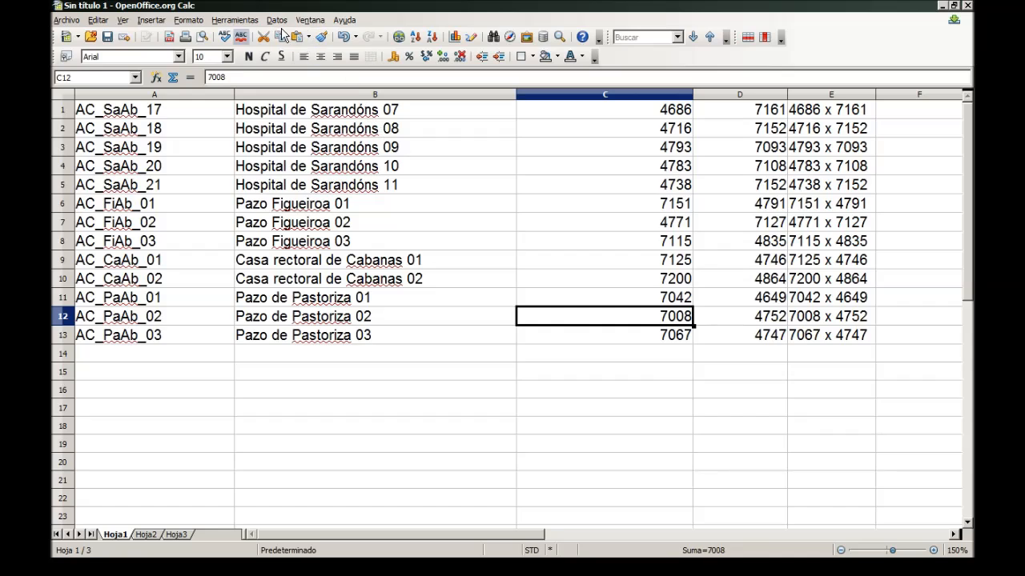
click(253, 20)
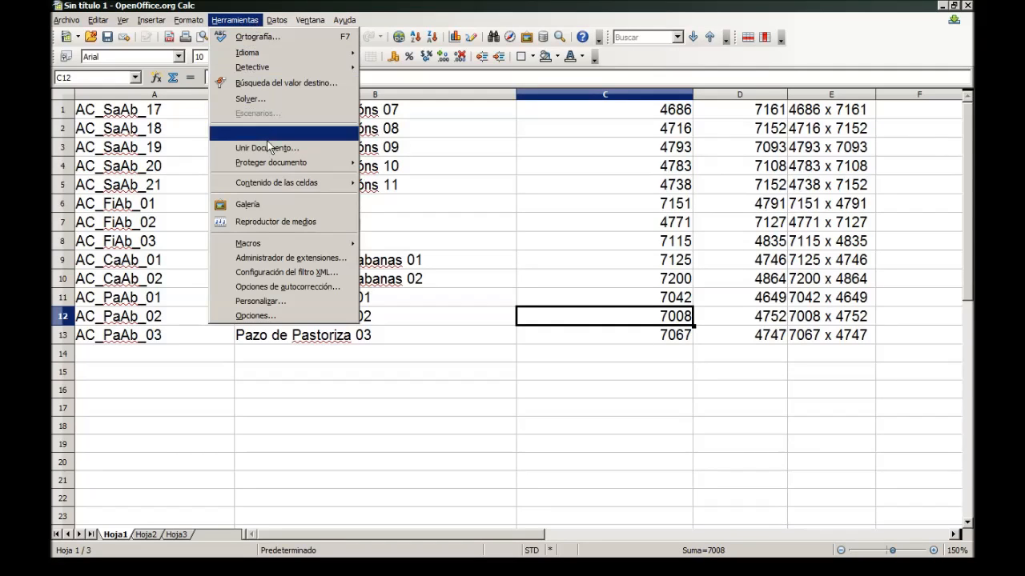
mouse_move(286, 161)
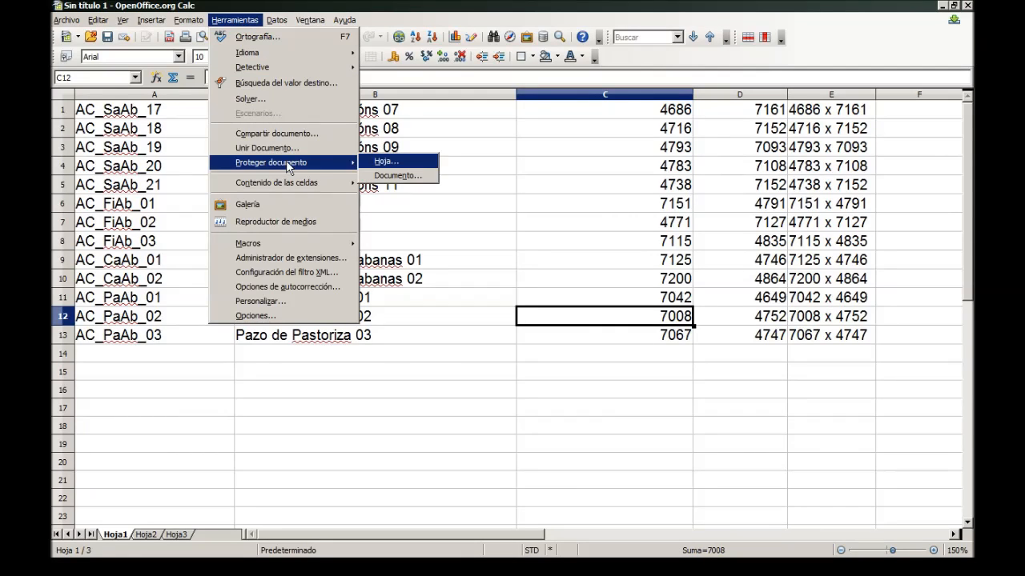
click(383, 162)
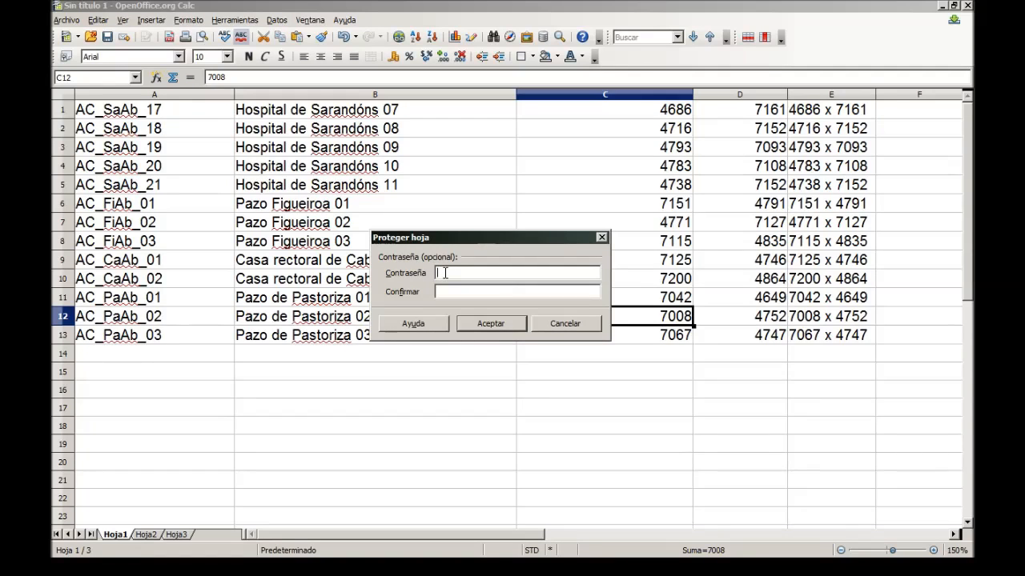
click(490, 323)
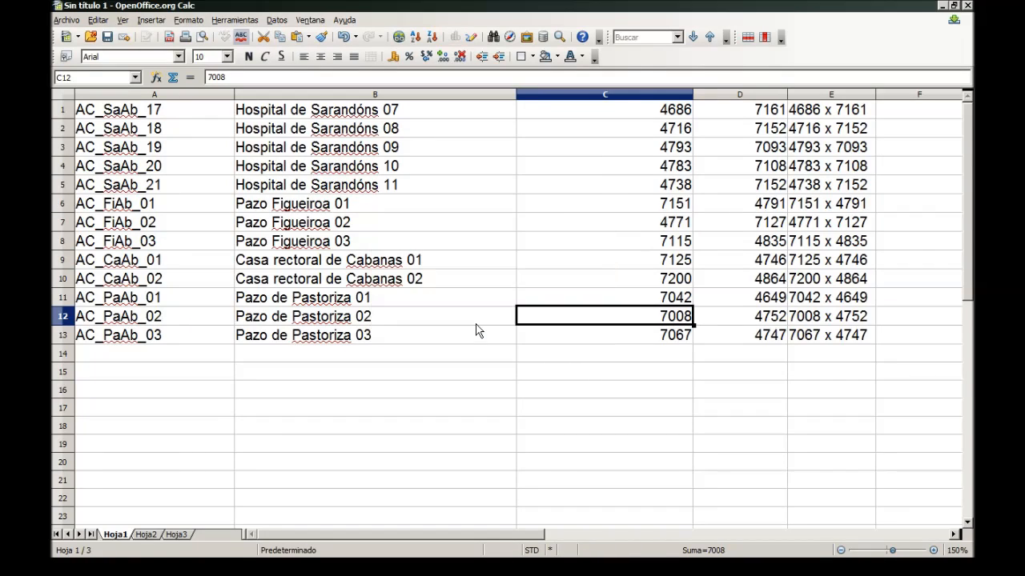
Test editing the unprotected cells by entering rsdgfredg in B13, 23324 in C13 and 23423 in C10.
click(432, 340)
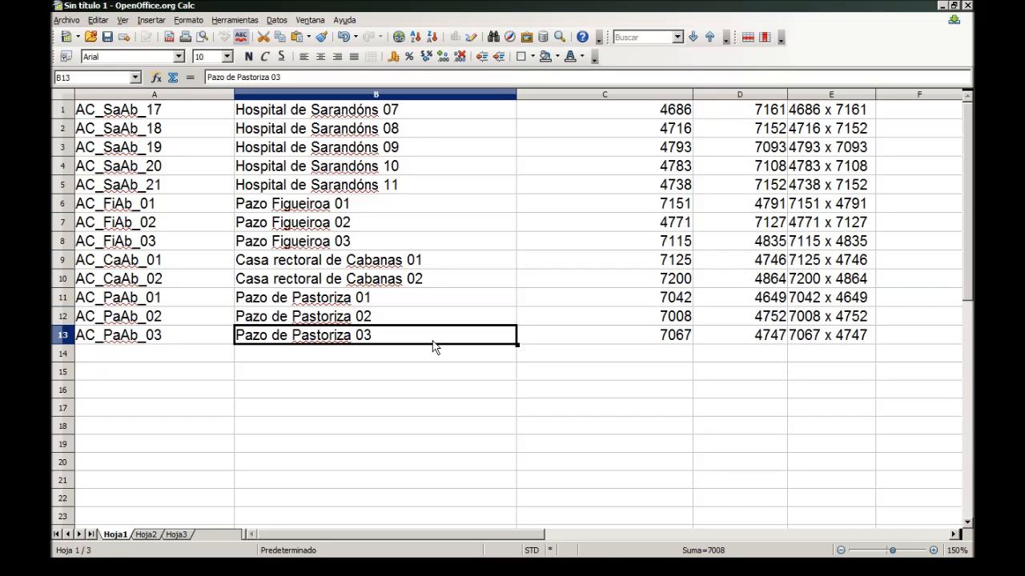
text(rsdgfredg)
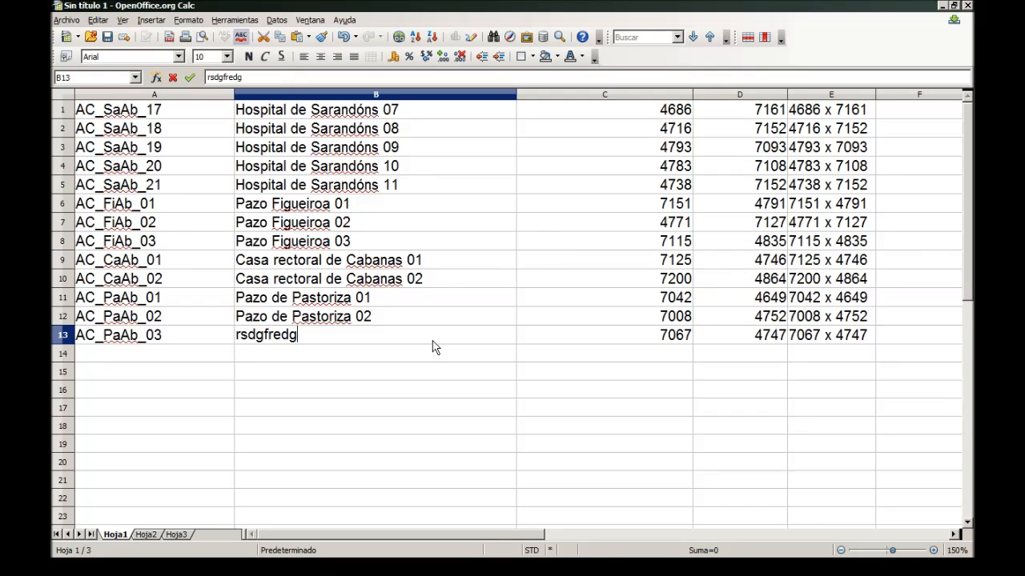
key(Return)
click(647, 336)
text(23324)
key(Return)
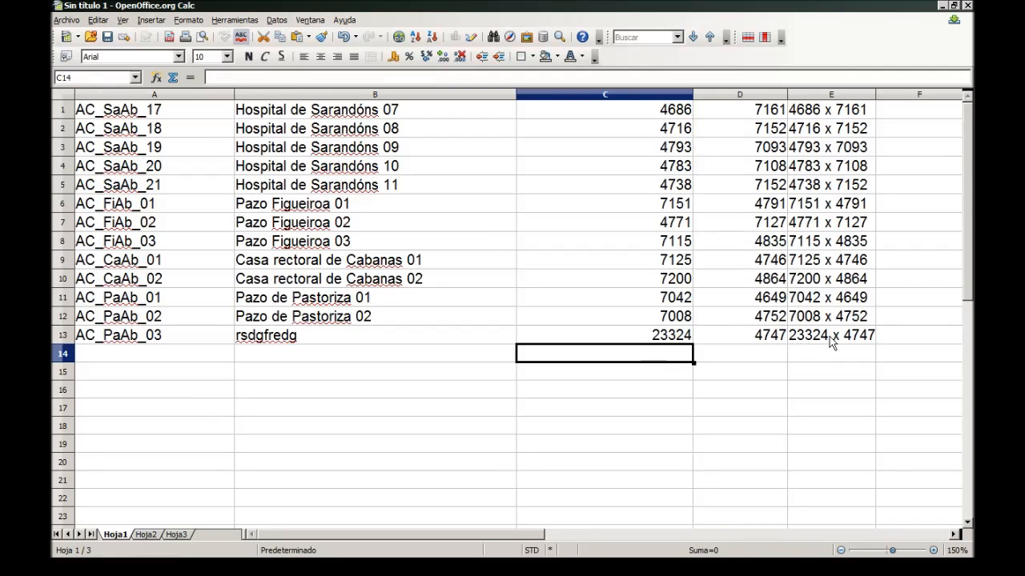
click(687, 285)
text(23423)
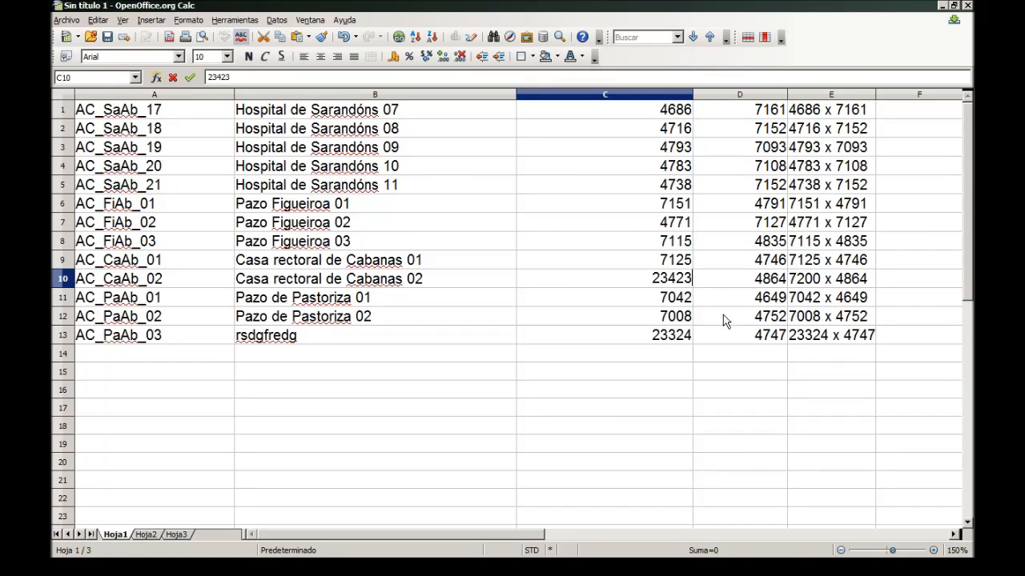
click(725, 320)
Try to edit the protected dimension formula in E9 and dismiss the resulting message.
click(815, 260)
double_click(814, 260)
click(505, 303)
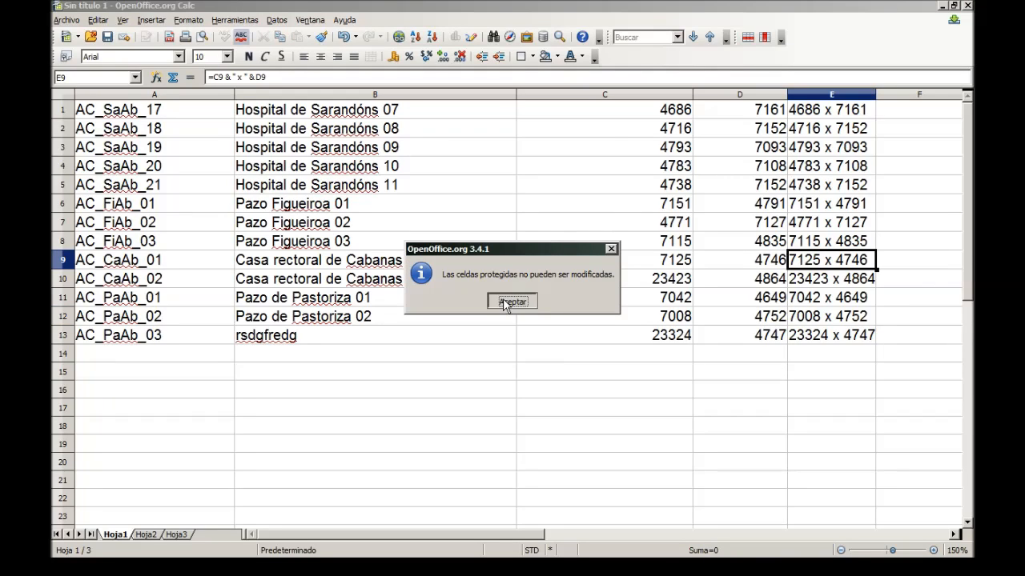
Remove the protection from the current sheet.
click(282, 22)
mouse_move(254, 23)
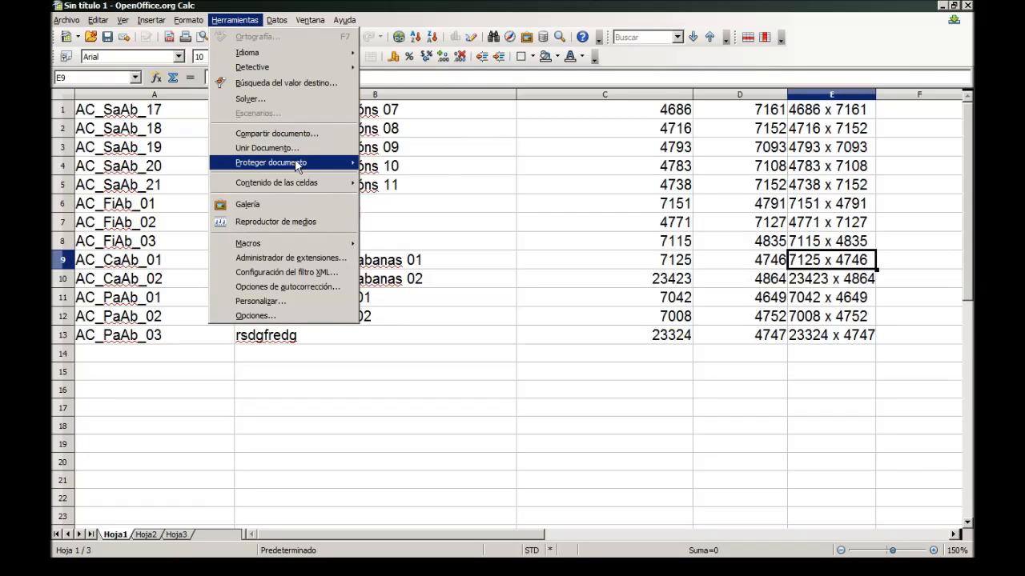
mouse_move(297, 164)
click(376, 163)
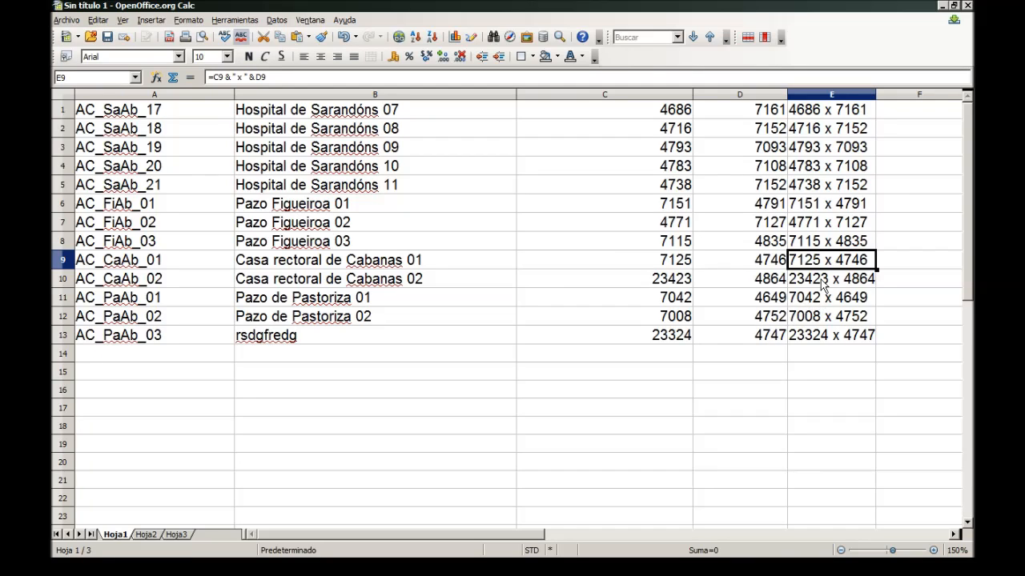
Overwrite the dimension formula in E9 with 3453453.
text(3453453)
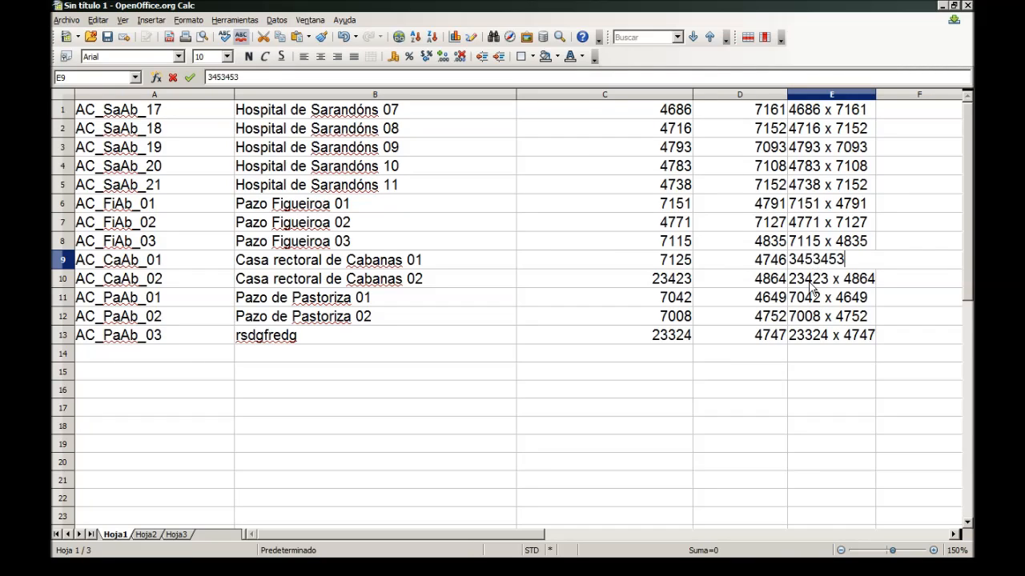
key(Return)
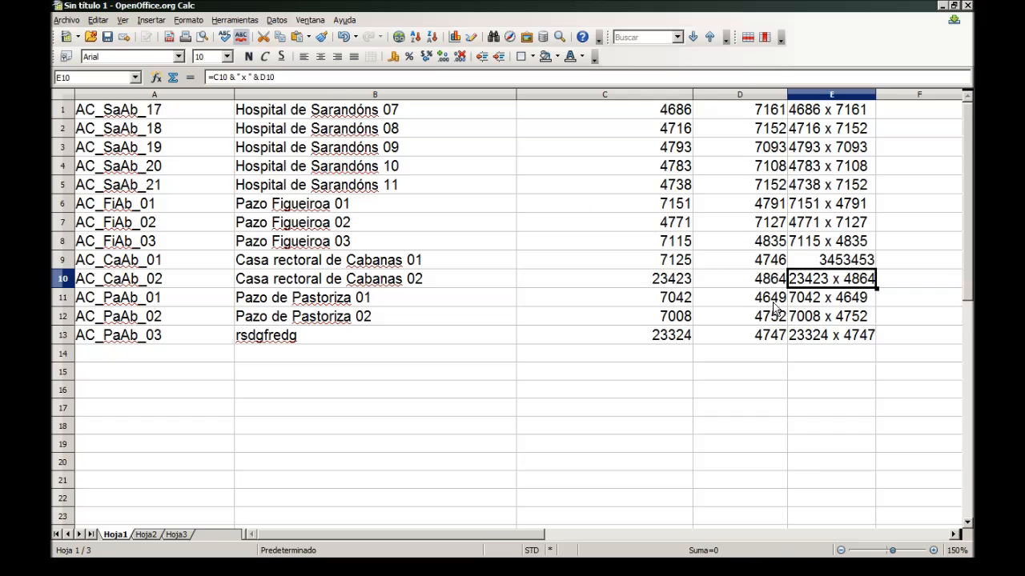
Extend the dimension formula down column E through row 22 and restore it in E9.
click(818, 333)
drag(876, 344, 872, 260)
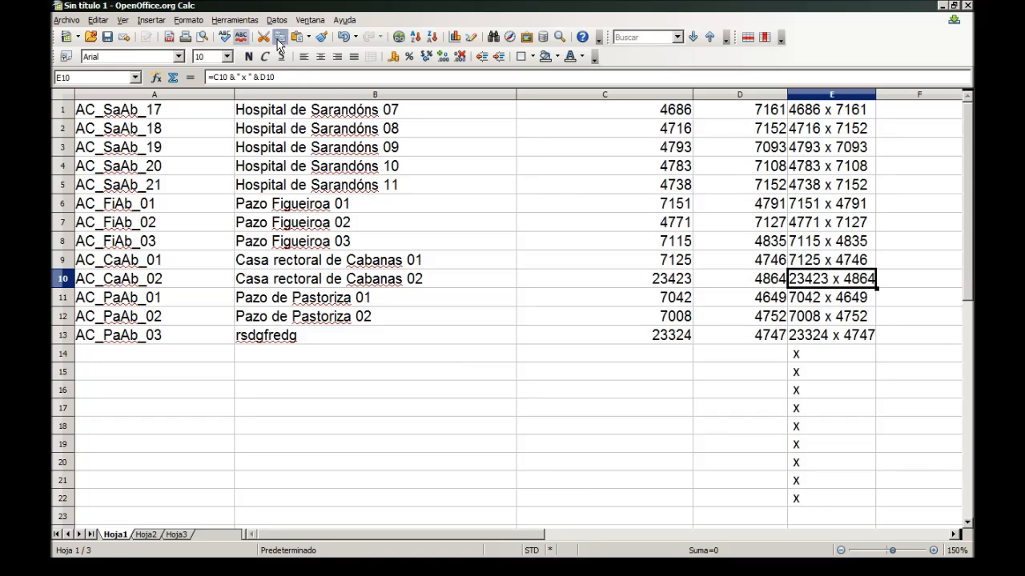
Protect the current sheet again with the optional password left blank, and select D14.
click(191, 20)
mouse_move(234, 20)
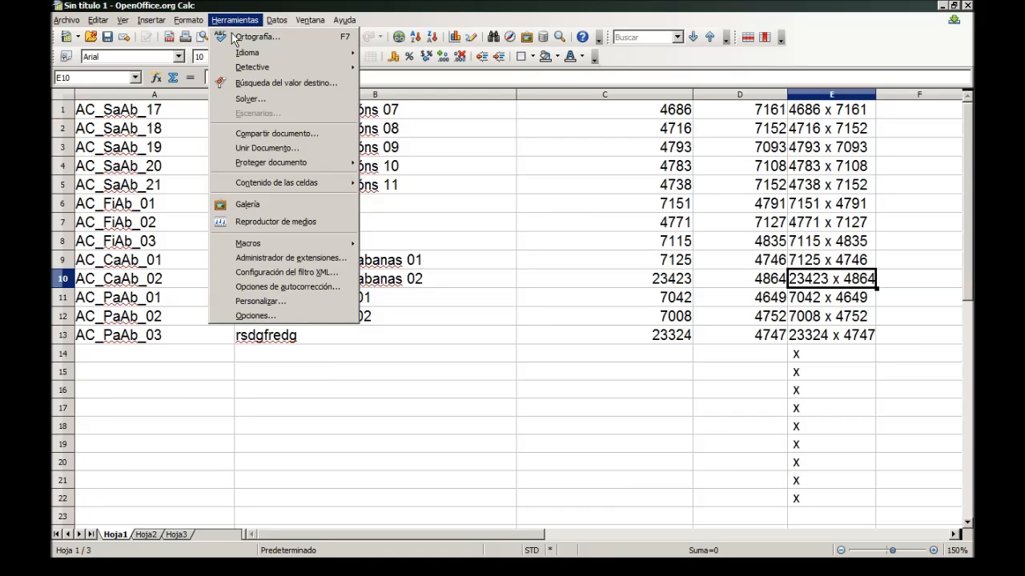
mouse_move(320, 162)
click(376, 161)
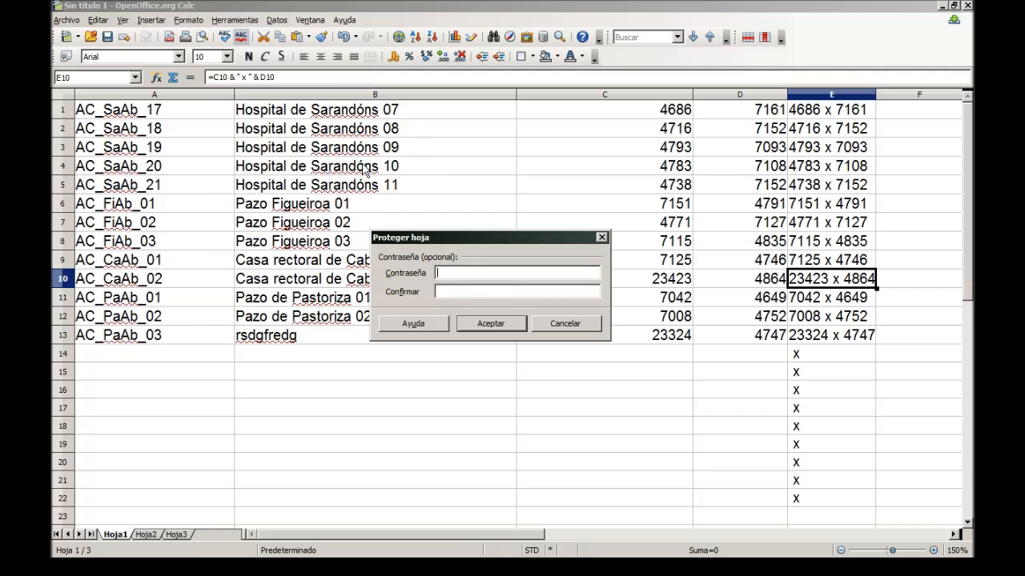
click(486, 322)
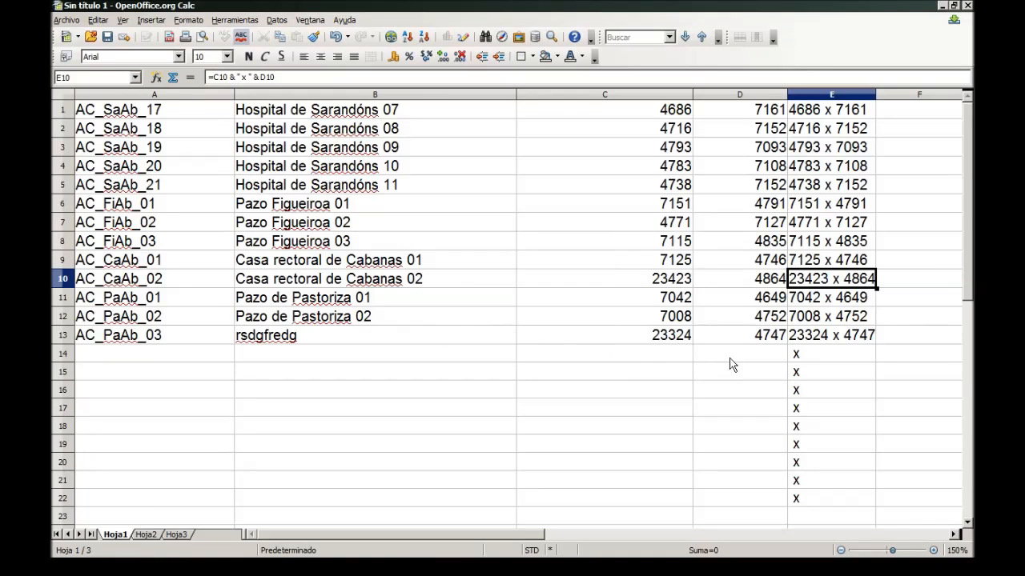
click(779, 360)
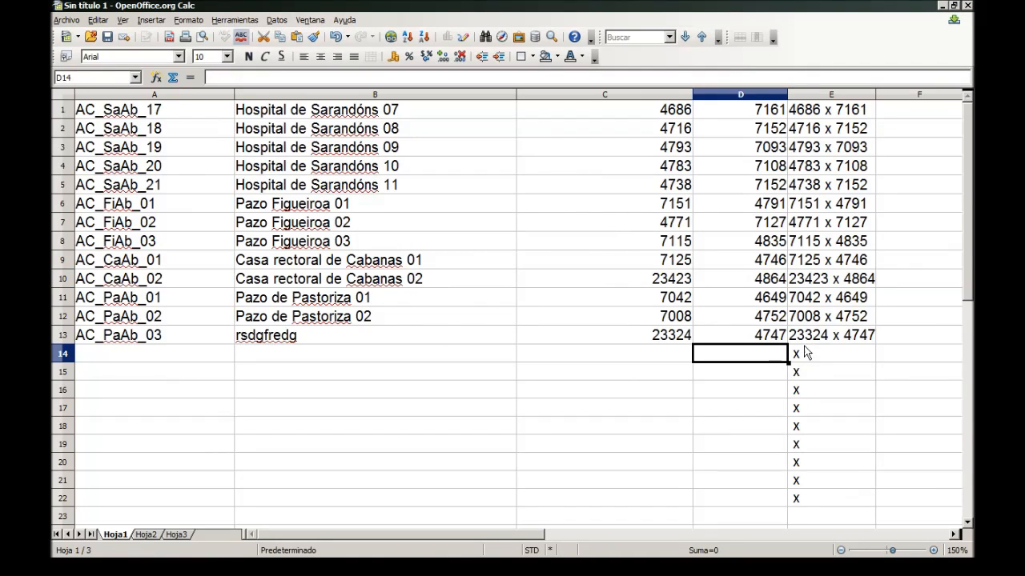
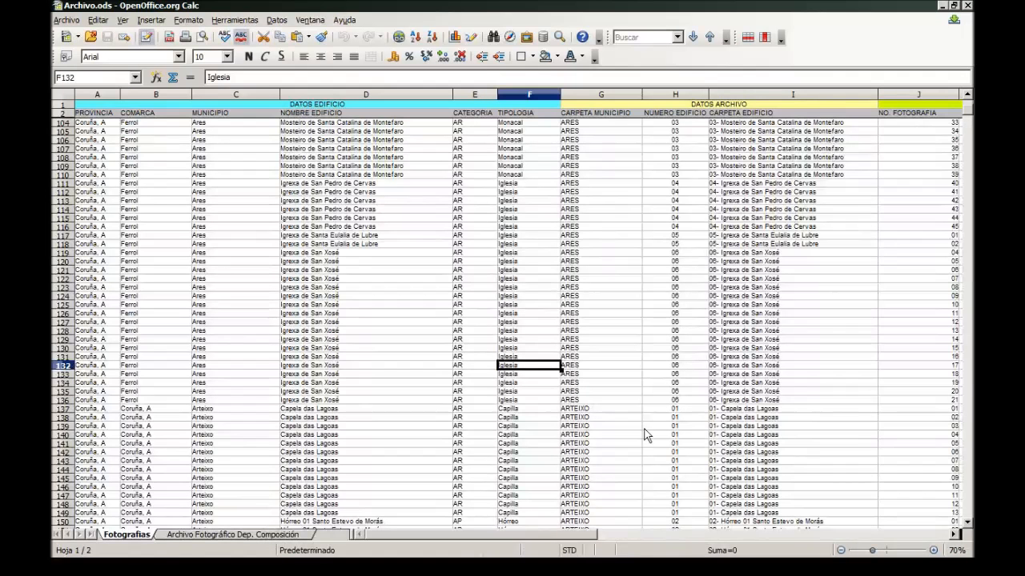
Copy the Arteixo building folder names in I137:I389 of Archivo.ods and switch to a blank untitled spreadsheet.
scroll(647, 423, up, 3)
scroll(647, 423, down, 1)
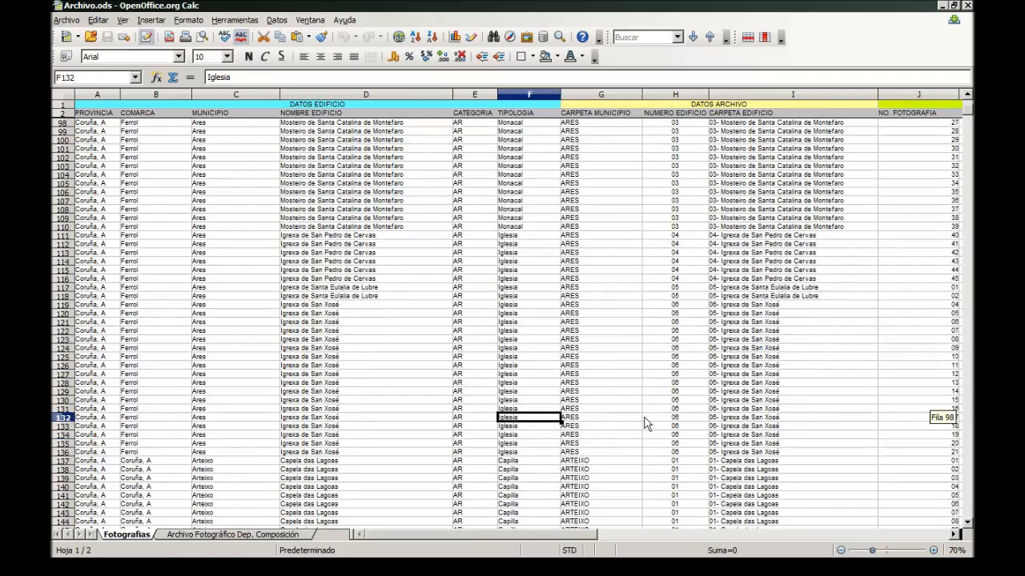
scroll(647, 423, down, 3)
scroll(486, 414, down, 4)
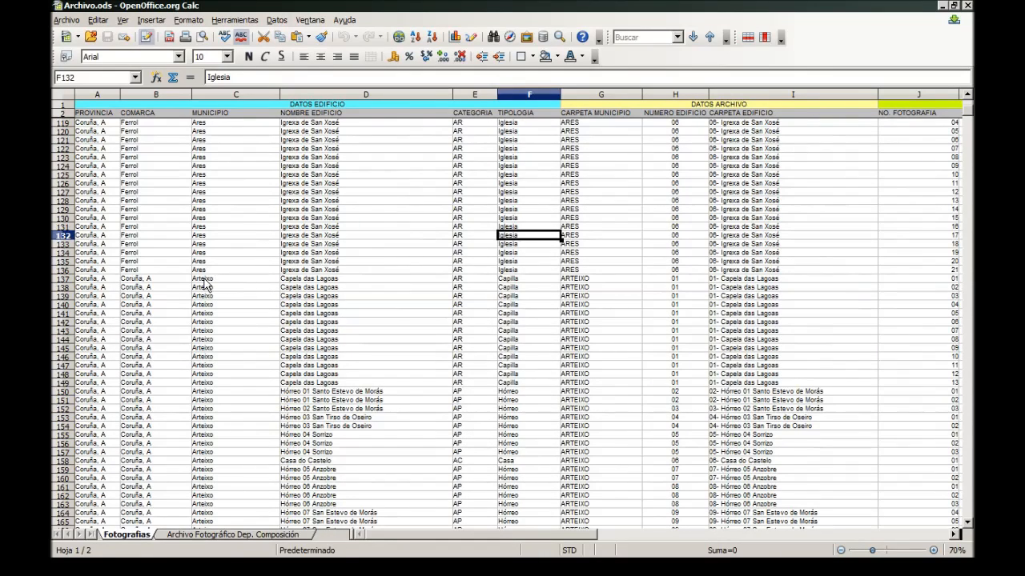
click(210, 279)
drag(733, 278, 802, 469)
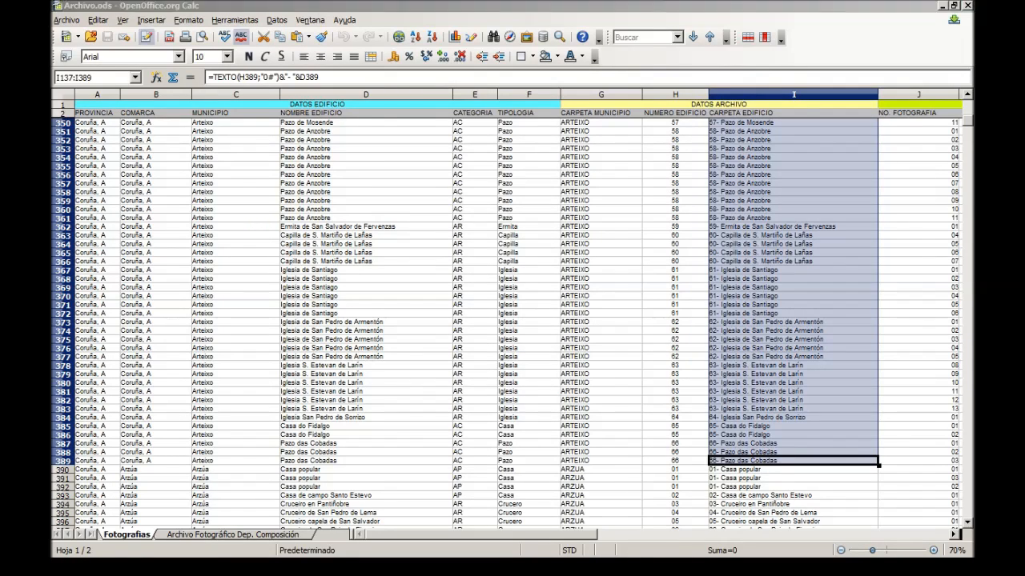
key(ctrl+n)
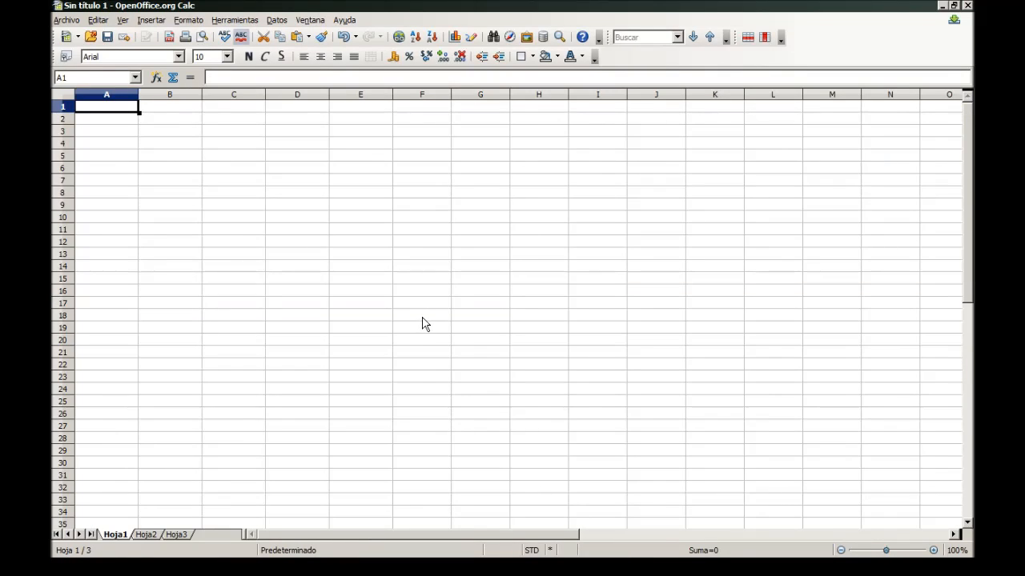
Paste the folder names into column A as text with formats but without formulas, and widen the column to fit them.
key(ctrl+v)
key(ctrl+z)
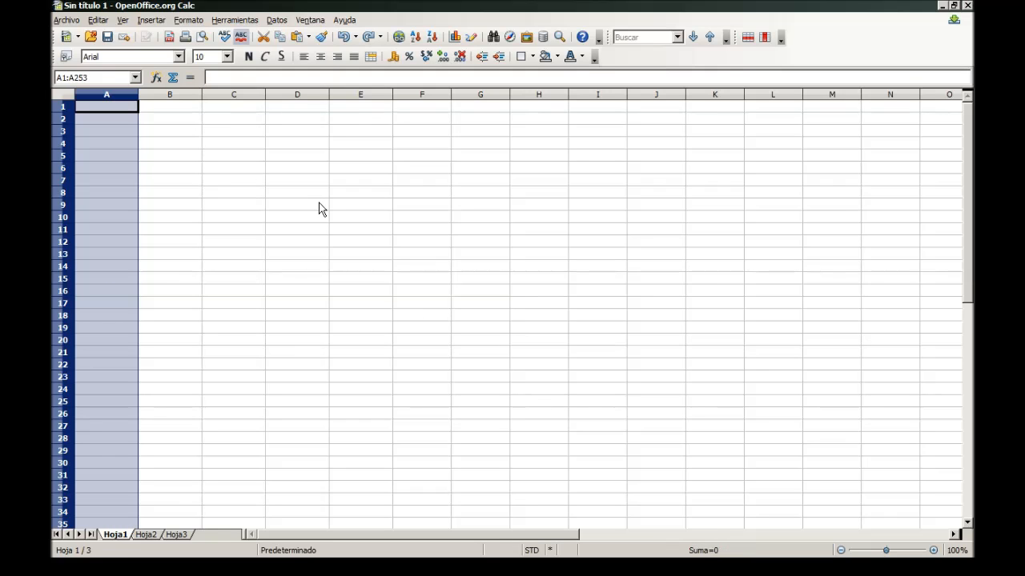
key(ctrl+shift+v)
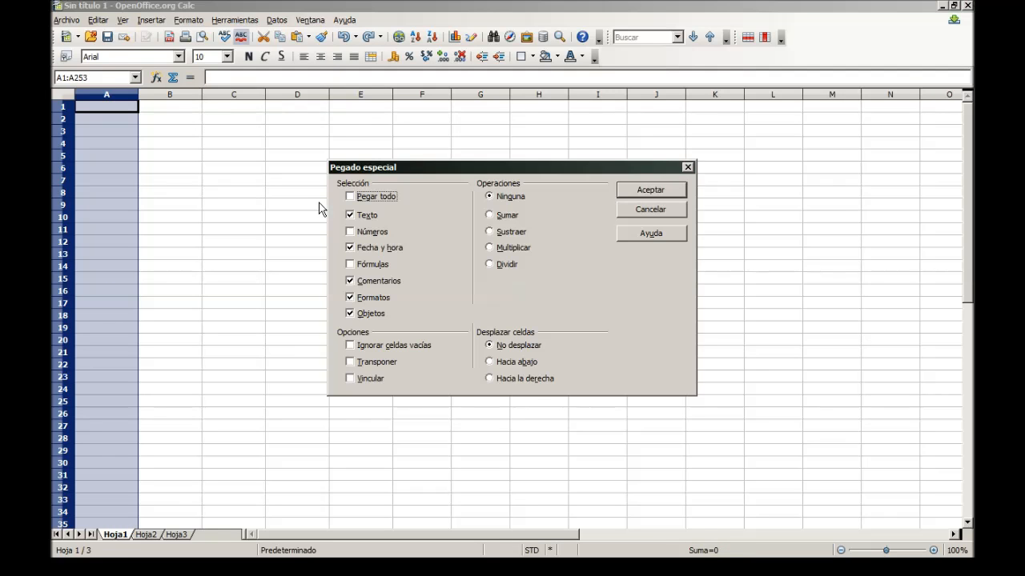
click(650, 190)
drag(138, 95, 332, 113)
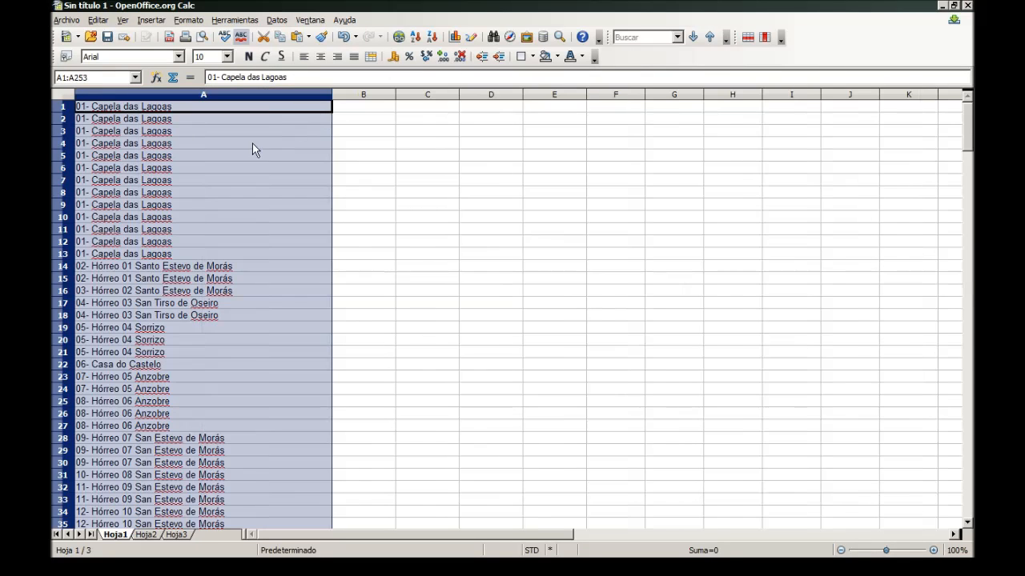
click(182, 207)
drag(176, 256, 174, 124)
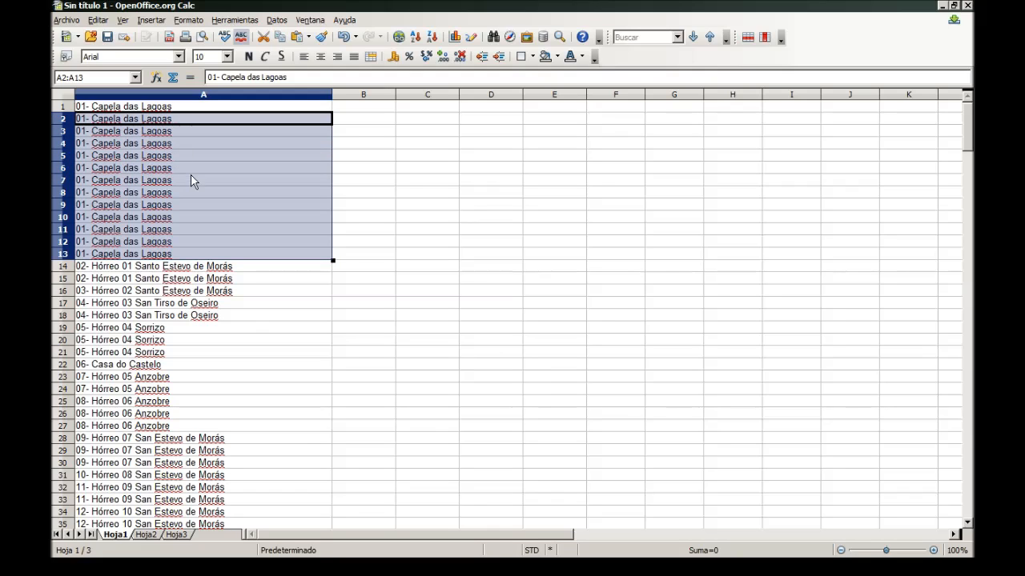
click(191, 178)
Create a pivot table from column A with the 01- Capela das Lagoas field as its row field.
click(202, 96)
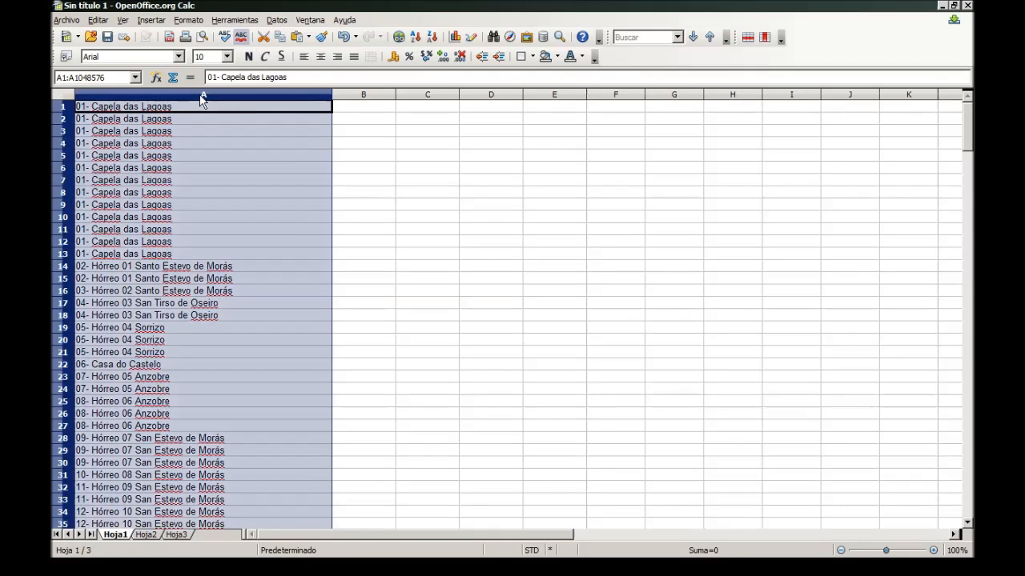
click(277, 20)
mouse_move(289, 197)
click(406, 192)
click(652, 265)
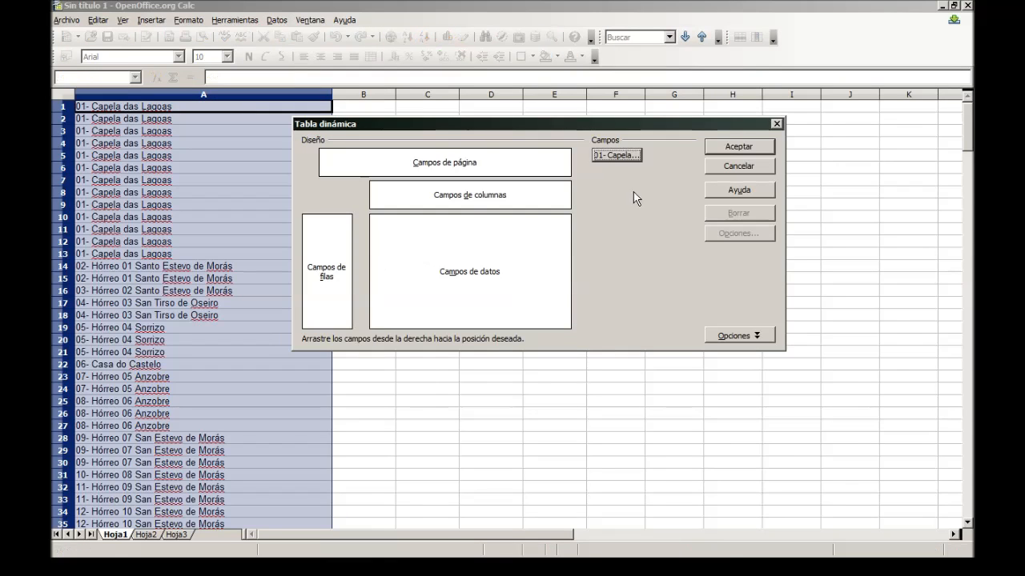
drag(615, 158, 335, 239)
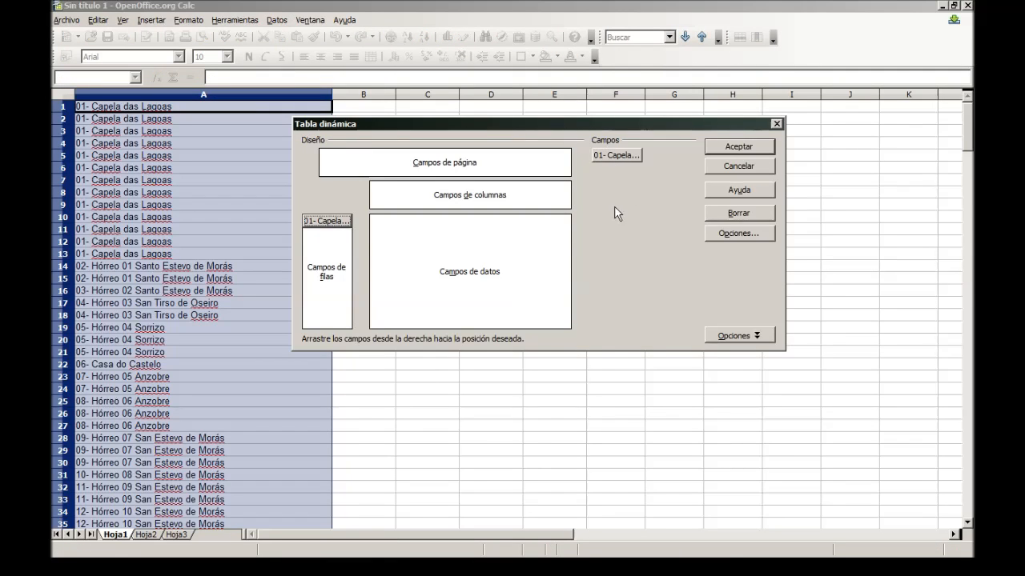
click(764, 150)
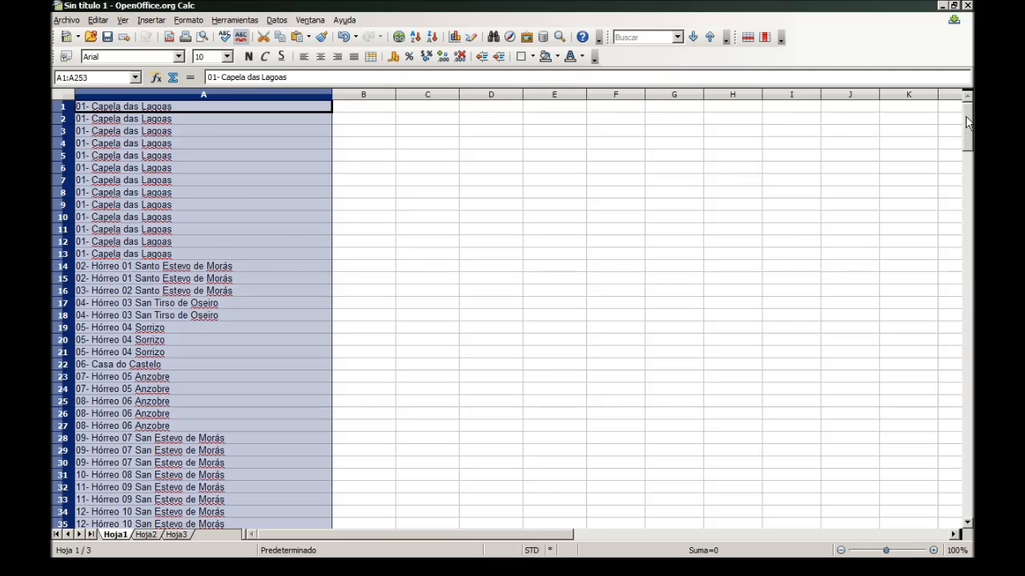
Cut the list of unique folder names in A258:A323 out of the pivot table.
drag(966, 121, 967, 477)
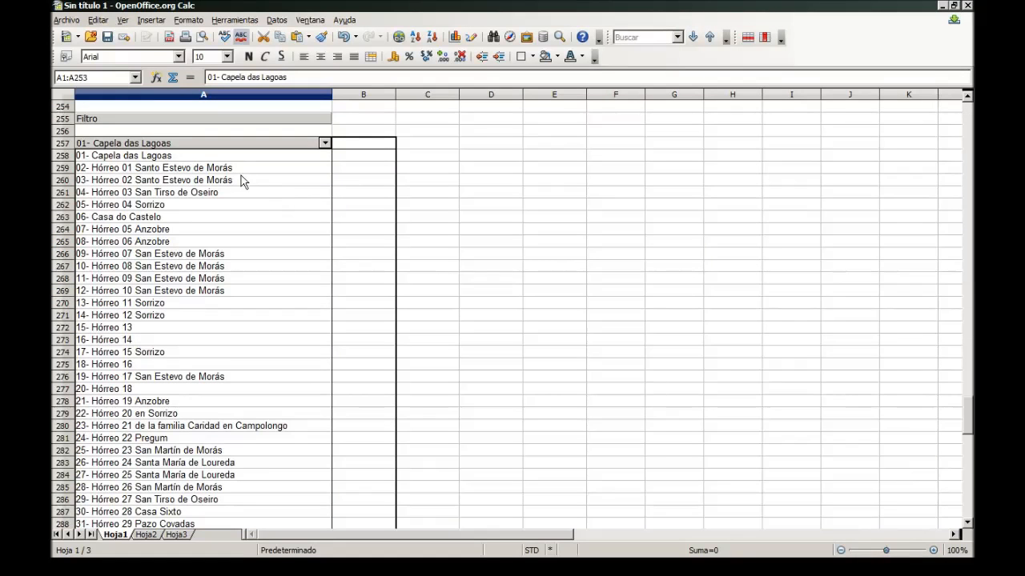
click(248, 158)
drag(968, 413, 944, 470)
shift+click(308, 343)
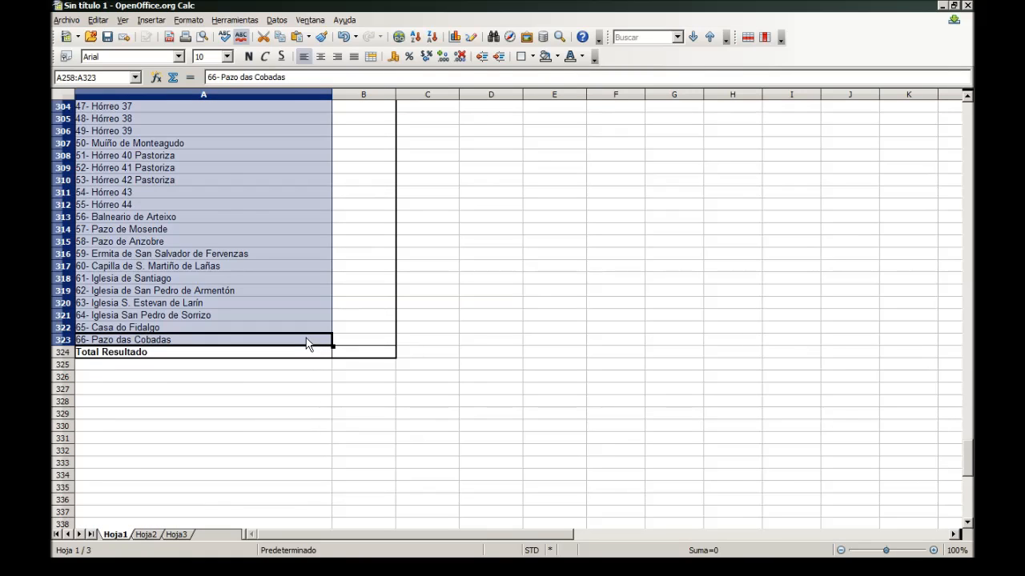
key(Delete)
Delete the pivot table that starts below the original list.
drag(968, 479, 962, 415)
right_click(225, 131)
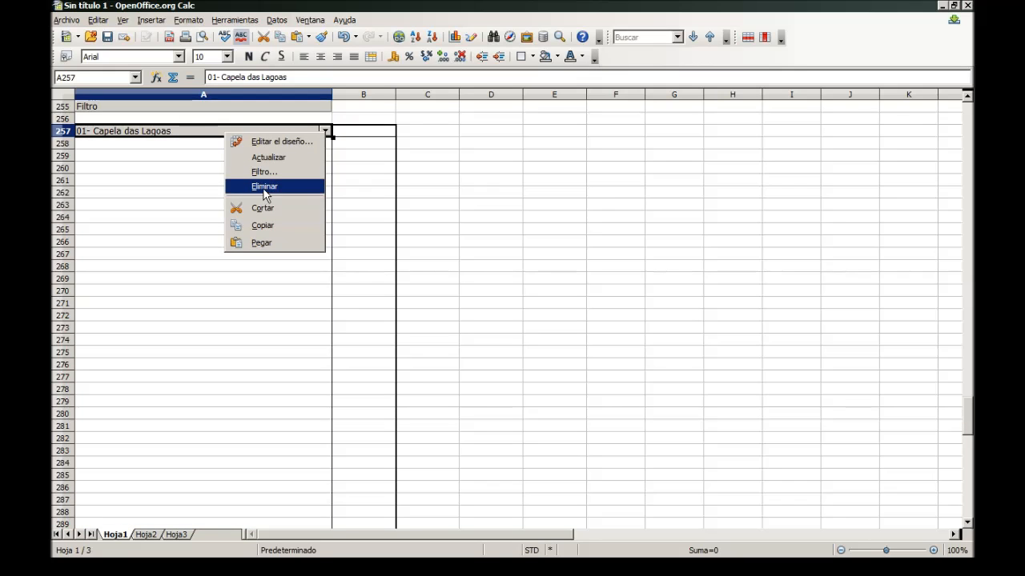
click(264, 186)
click(235, 218)
Clear the contents of column A and paste the unique folder names starting at A1.
drag(969, 425, 968, 124)
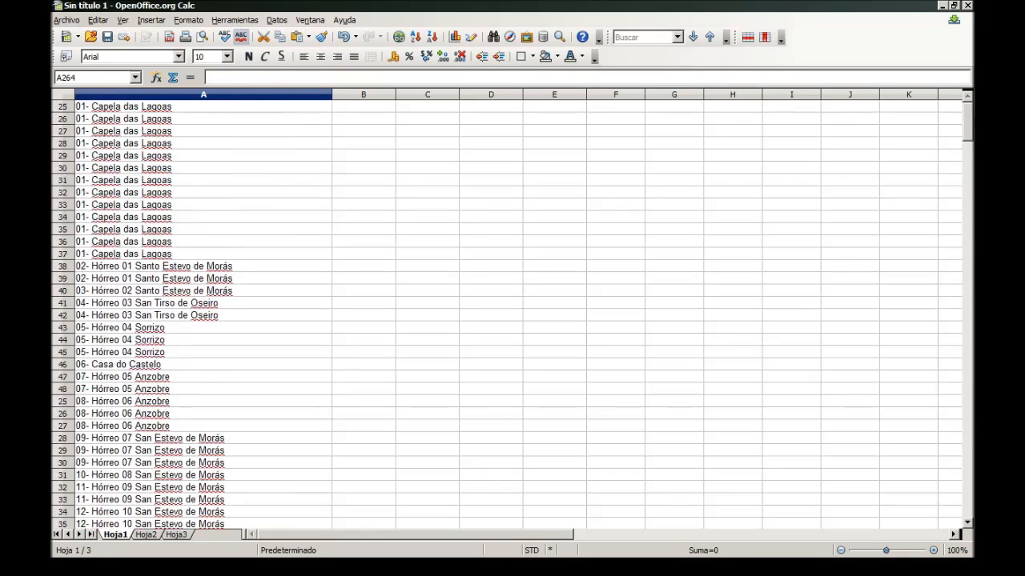
click(199, 93)
key(Delete)
key(Return)
click(183, 110)
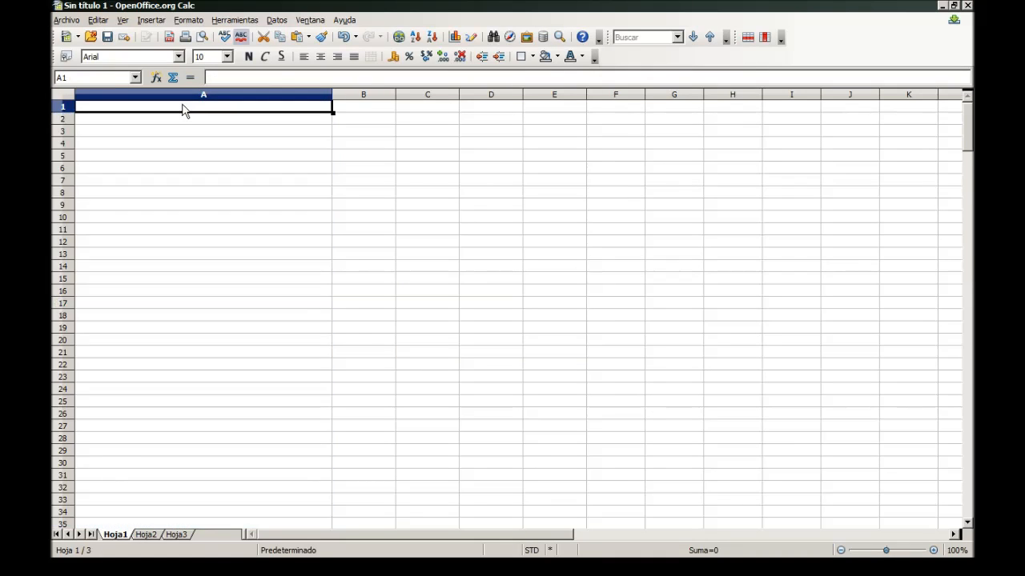
key(ctrl+v)
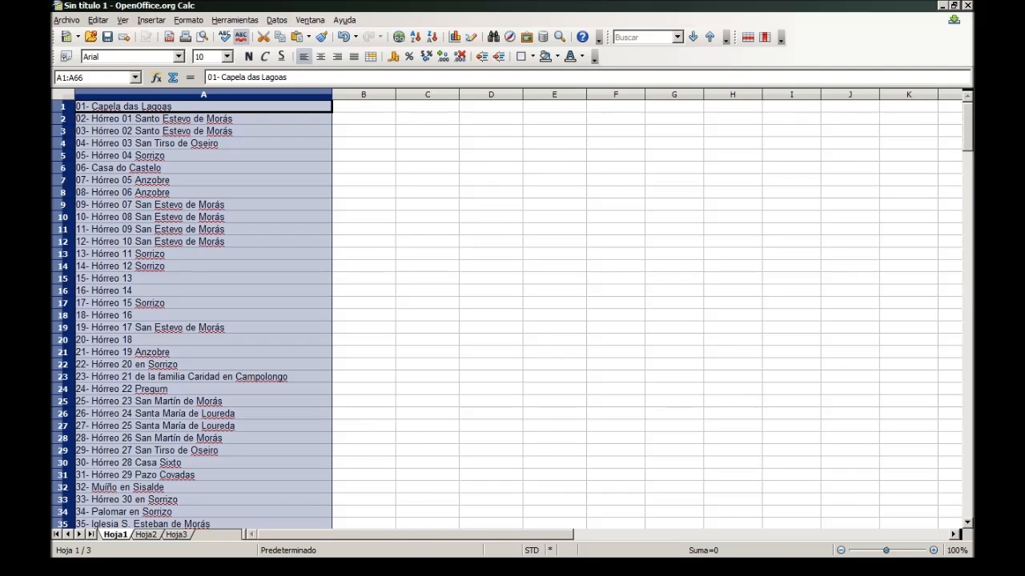
Switch to Notepad and examine the mkdir "nombre carpeta" command, including its quoted folder name and the space inside it.
key(alt+Tab)
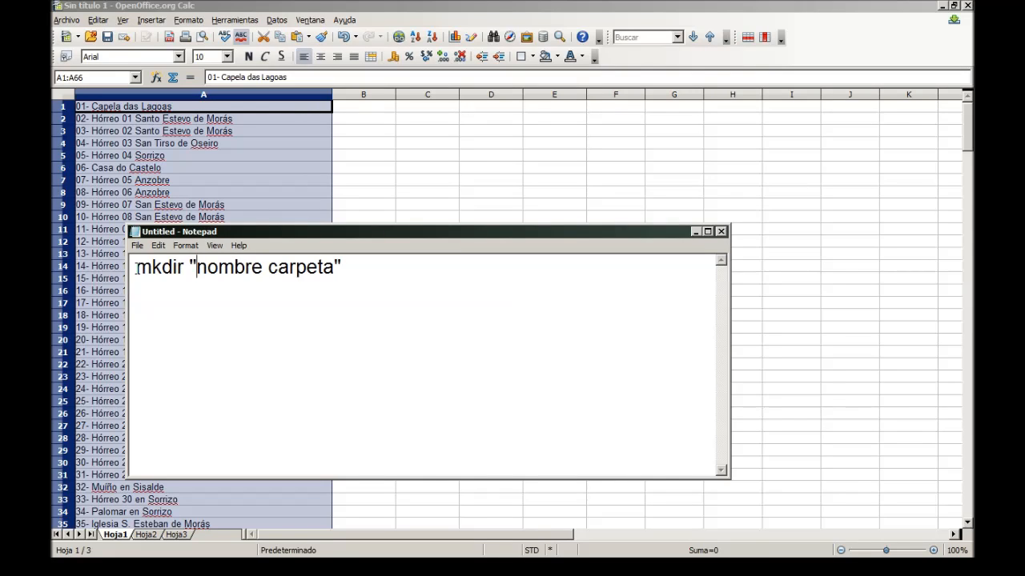
drag(138, 269, 337, 265)
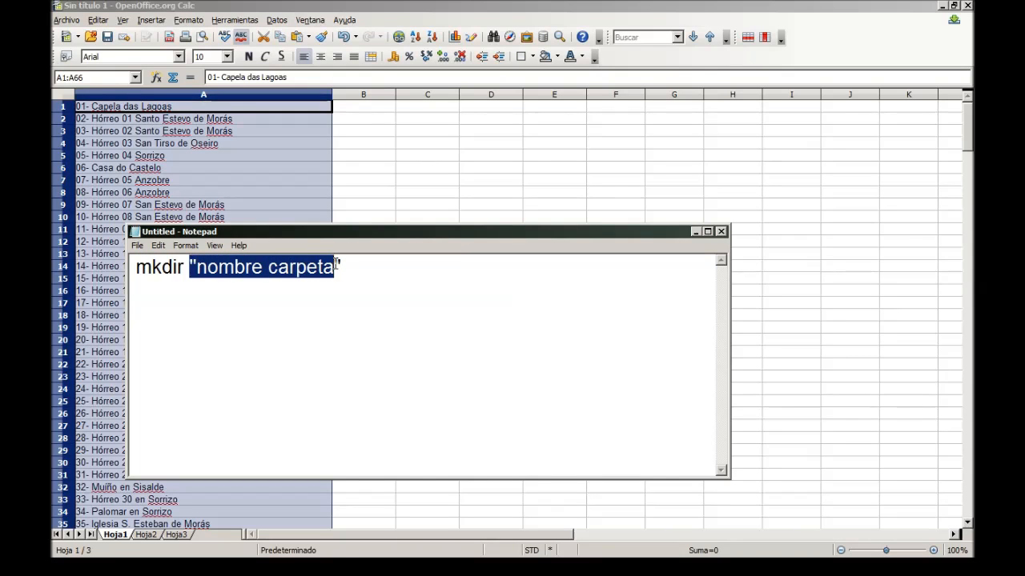
drag(271, 267, 265, 267)
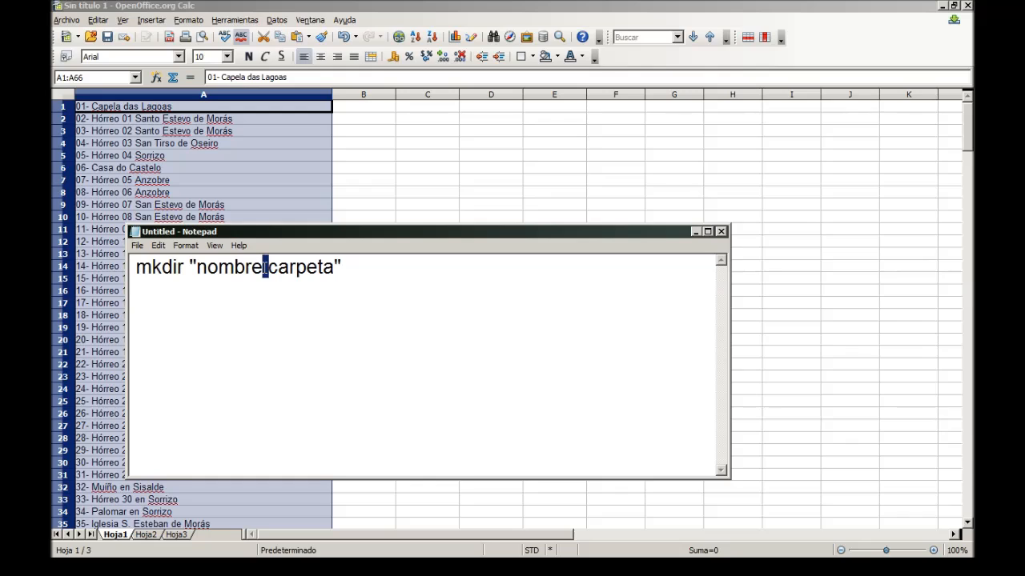
Remove the quotation marks around nombre carpeta in the mkdir command and put them back.
click(359, 262)
key(BackSpace)
click(197, 267)
key(BackSpace)
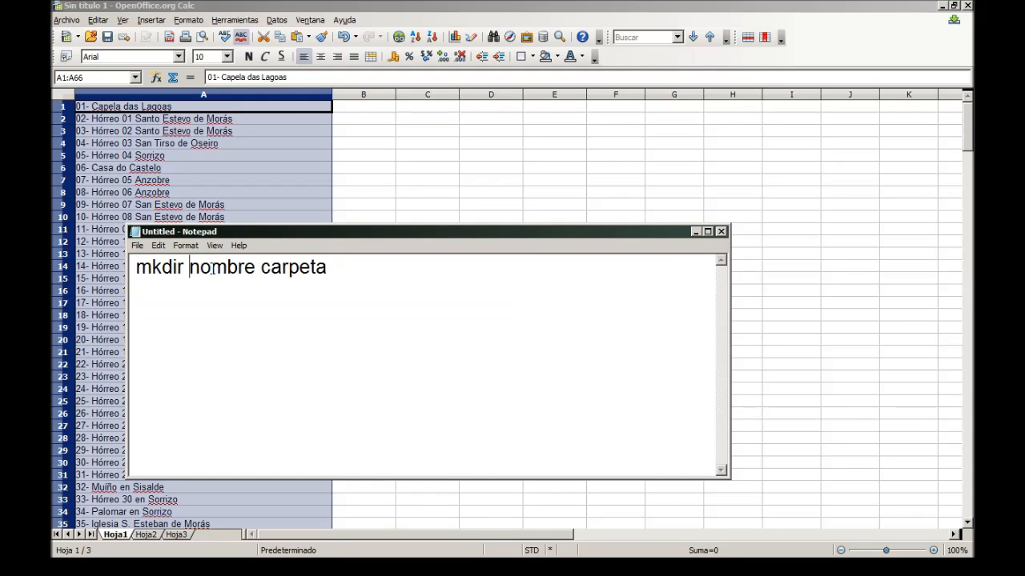
text(")
click(345, 267)
text(")
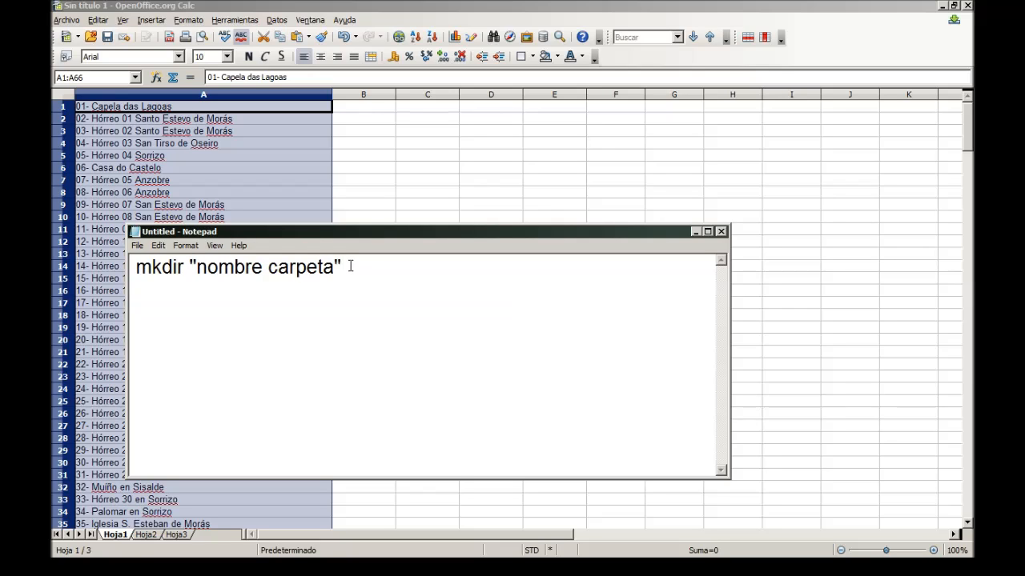
drag(343, 267, 335, 266)
click(358, 106)
click(360, 111)
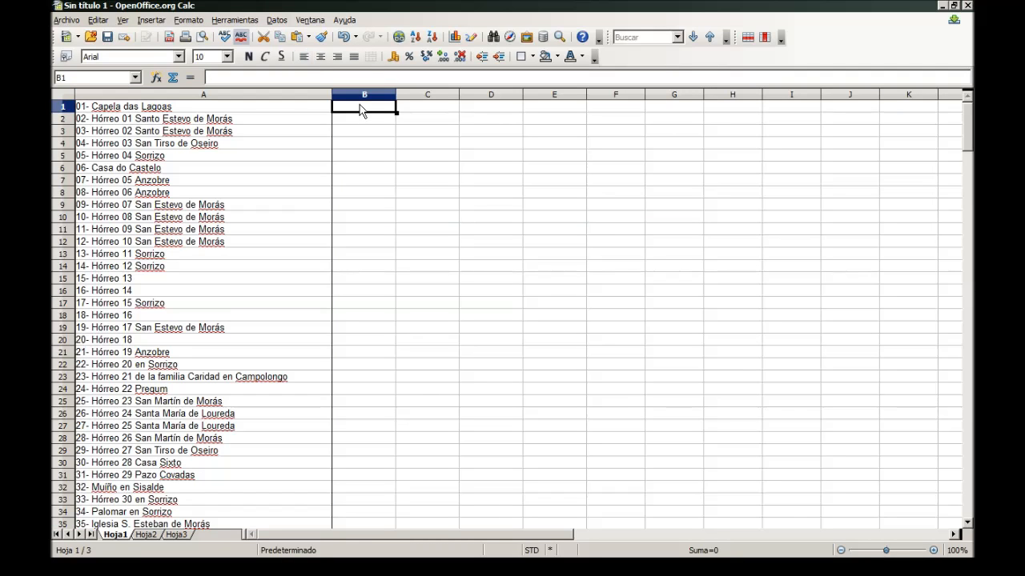
text(")
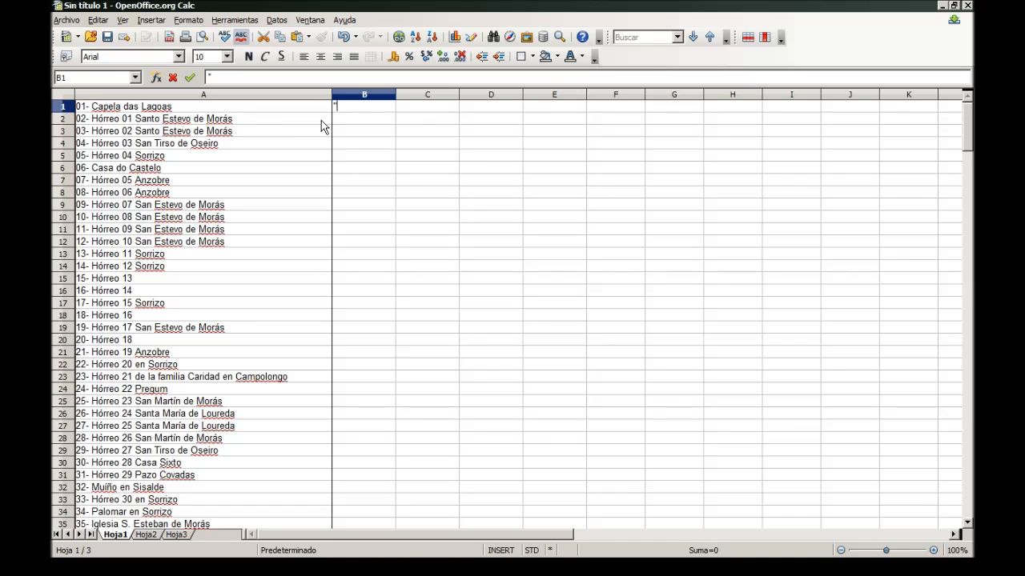
key(BackSpace)
Move the whole folder-name list from column A to column C of the spreadsheet.
click(222, 95)
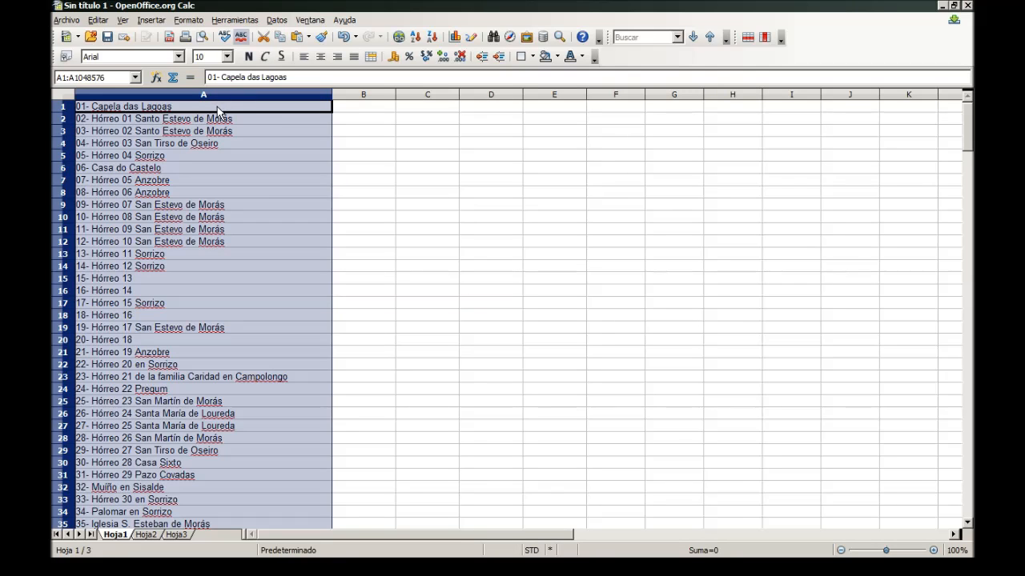
drag(217, 106, 416, 108)
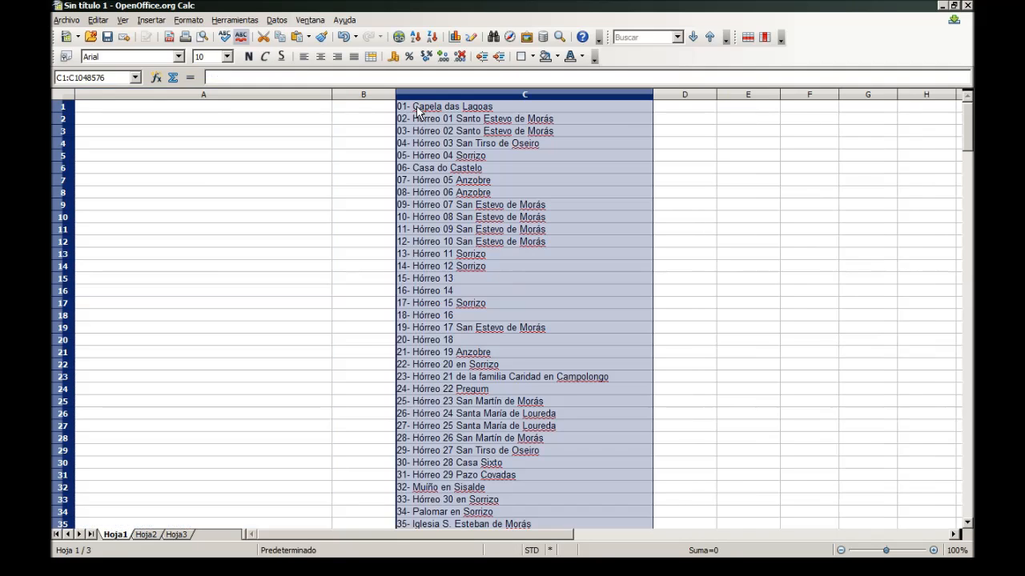
Enter a double quotation mark in A1, mkdir in B1 and another double quotation mark in D1.
click(314, 109)
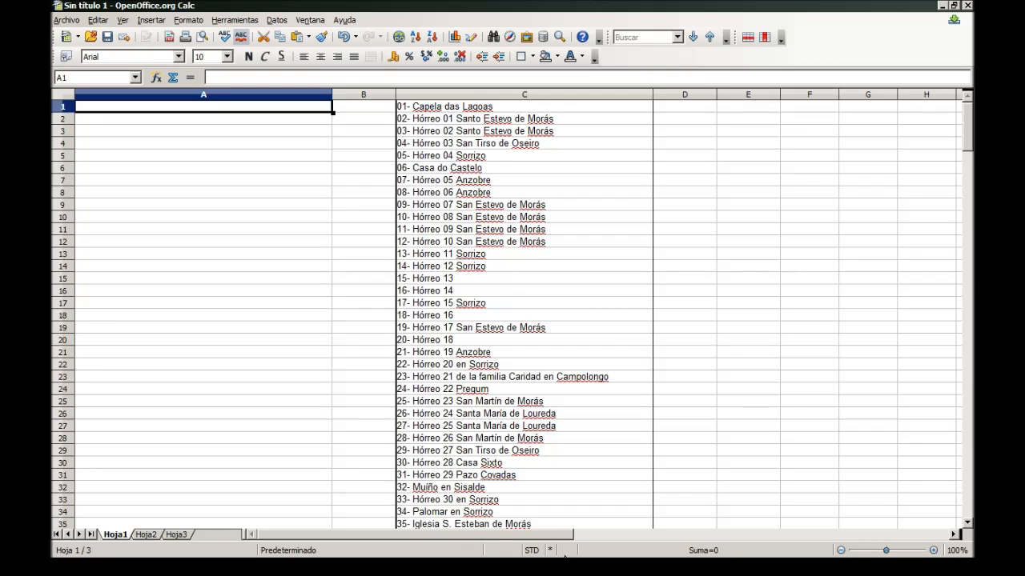
key(alt+Tab)
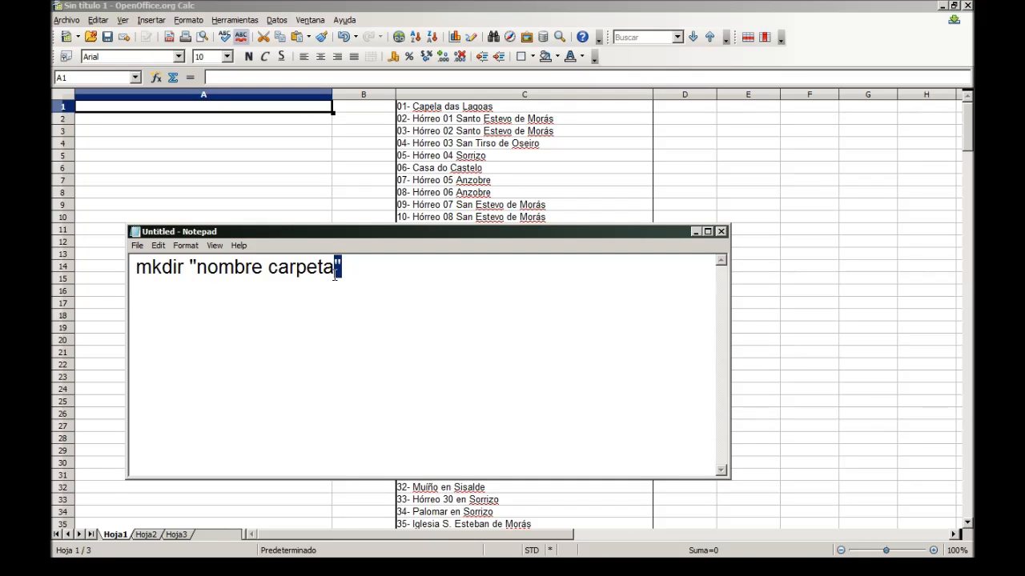
key(alt+Tab)
click(236, 78)
text(")
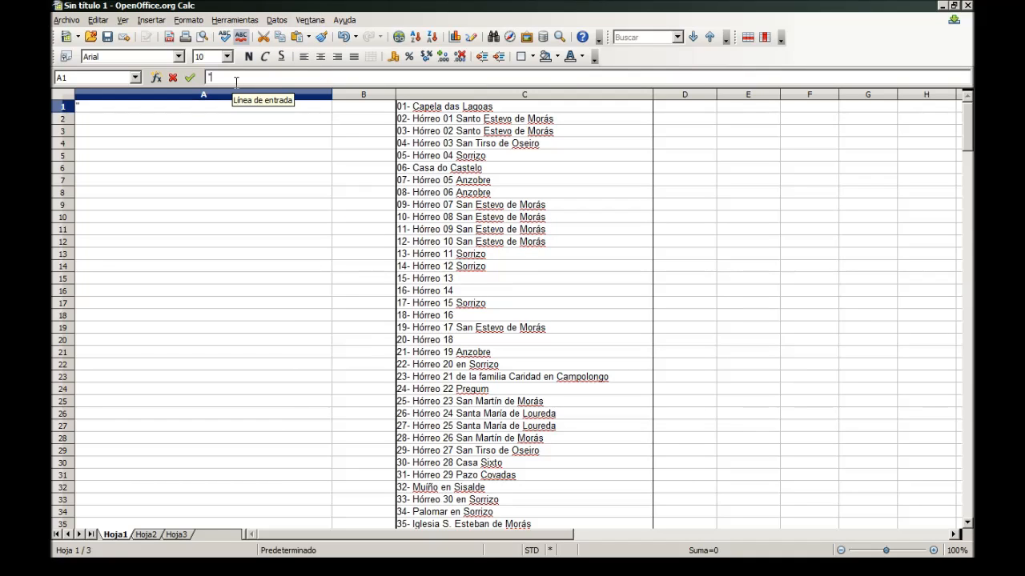
click(236, 104)
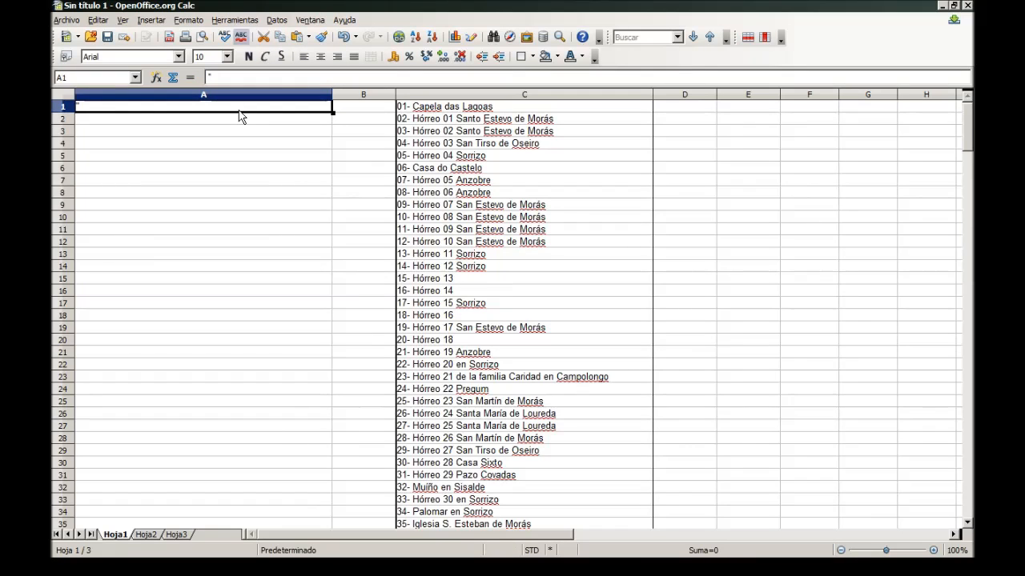
click(340, 110)
text(mkdir)
click(674, 112)
text(")
key(Tab)
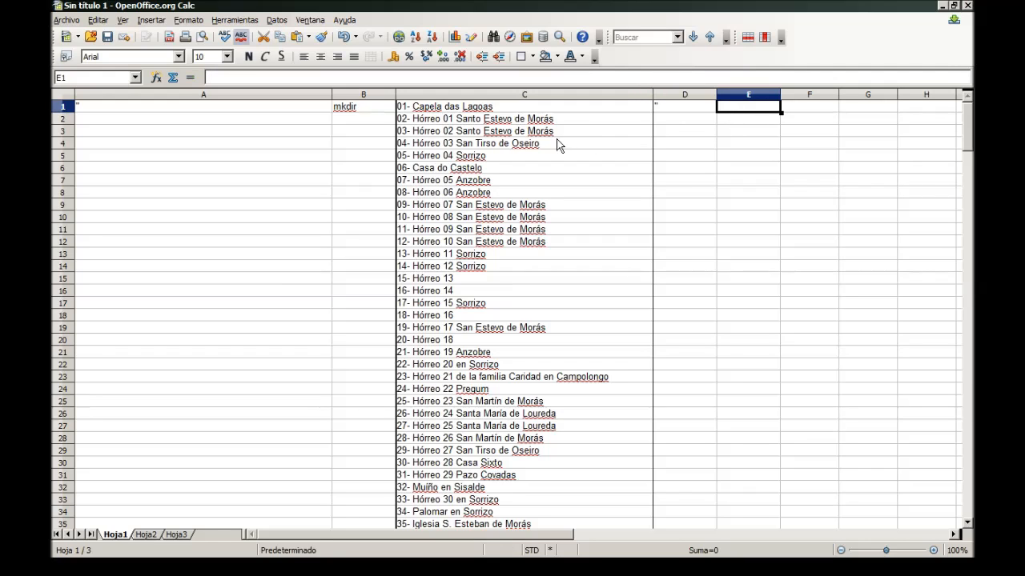
Replace every "á" with "a" in the folder names of column C using Find & Replace.
click(540, 96)
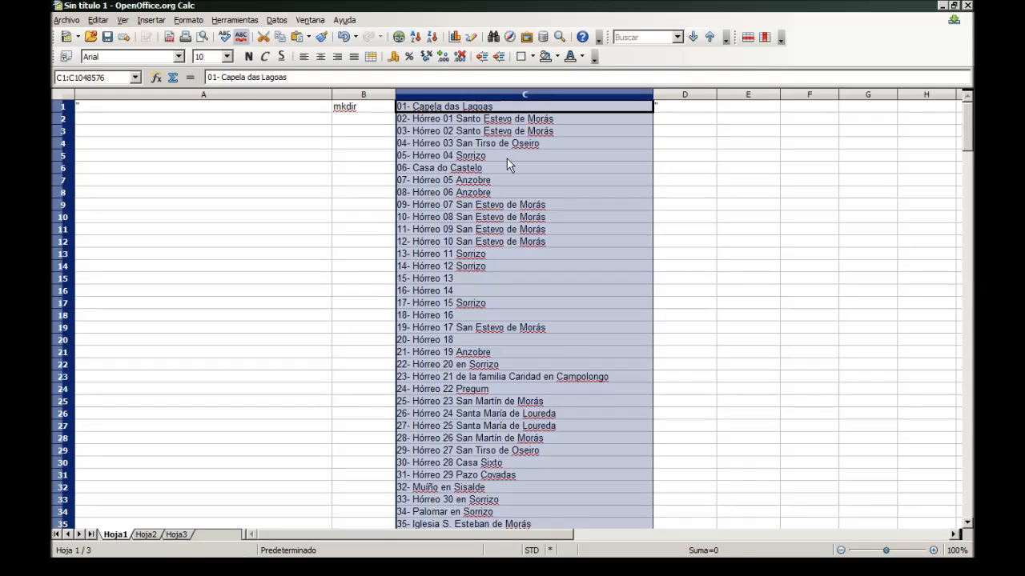
click(149, 21)
click(121, 21)
click(98, 20)
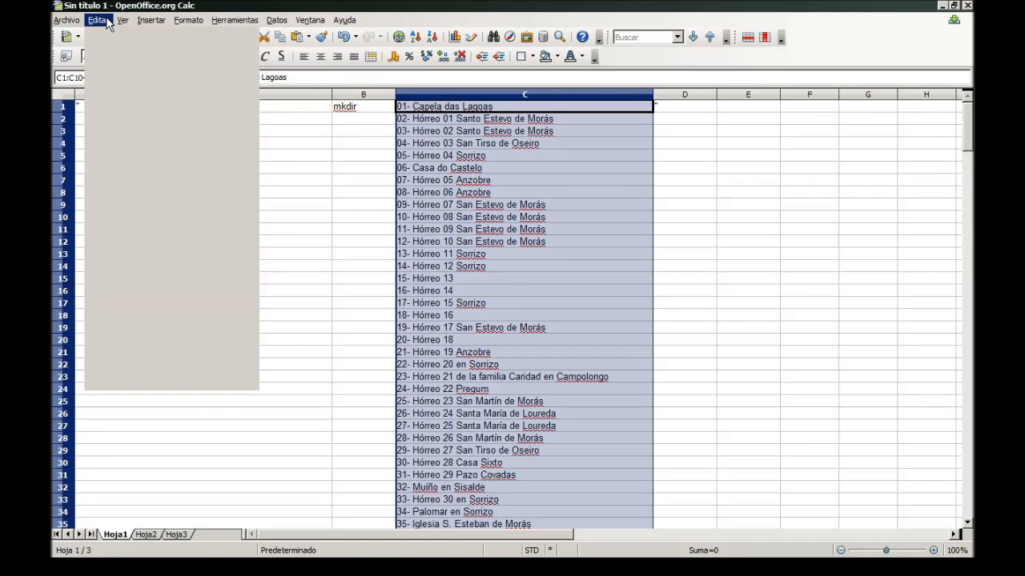
click(136, 213)
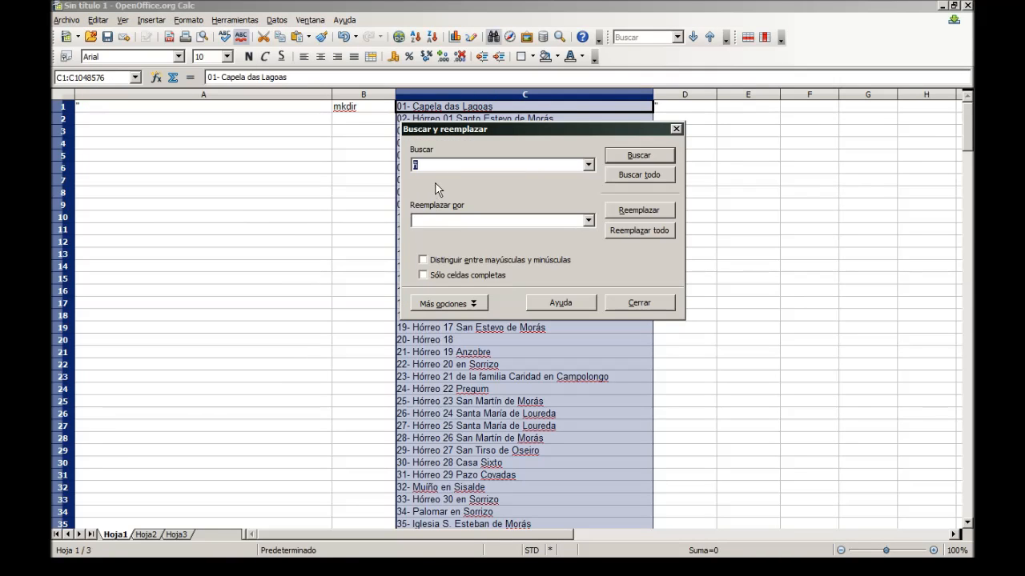
text(á)
click(430, 225)
text(a)
click(614, 232)
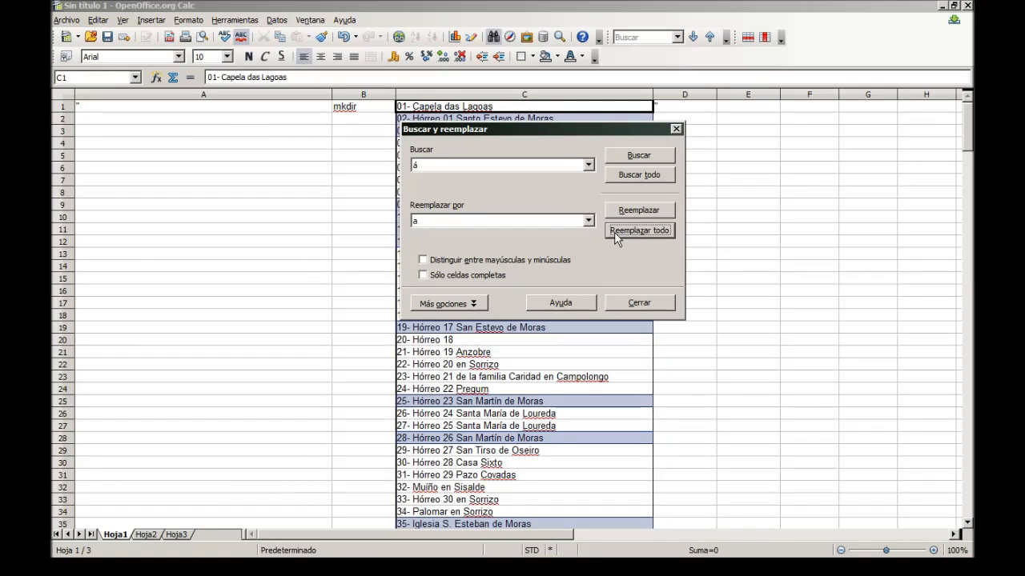
Run a replacement of every "é" with "e" on the whole of column C.
click(580, 95)
click(490, 160)
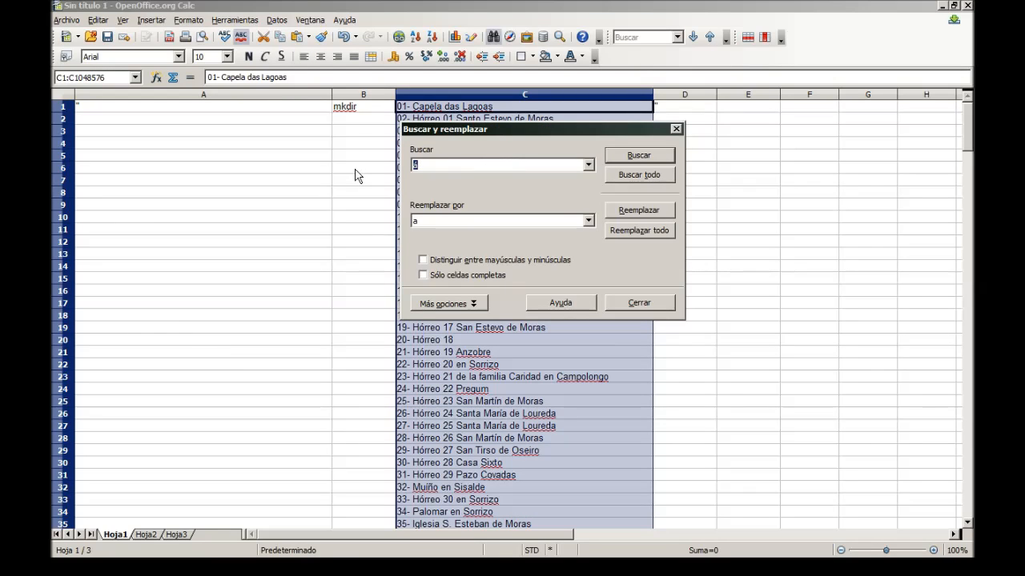
text(é)
double_click(415, 221)
text(e)
click(652, 231)
click(542, 243)
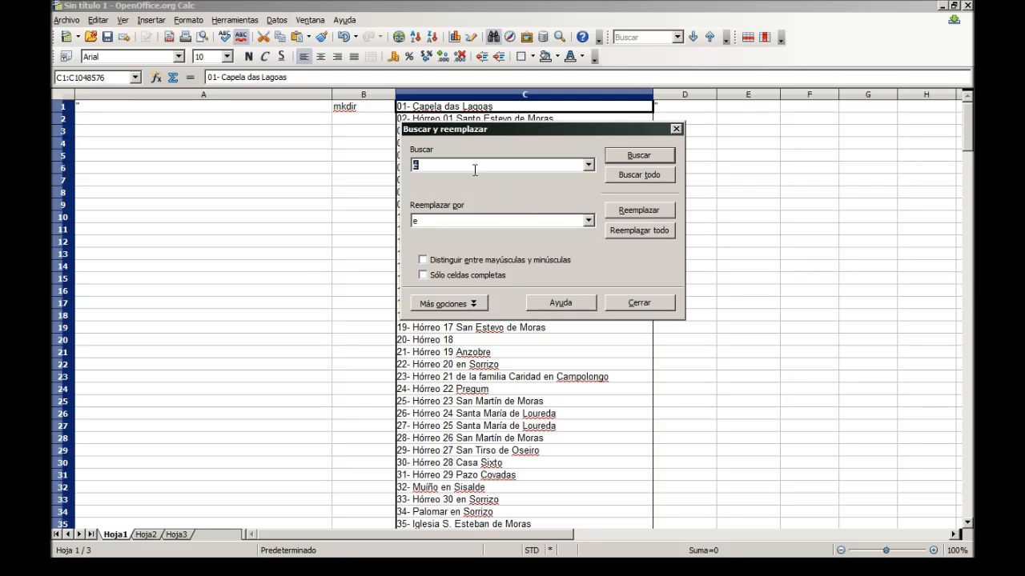
Replace every "í" with "i" in the folder names of column C.
text(í)
key(Tab)
text(i)
click(621, 231)
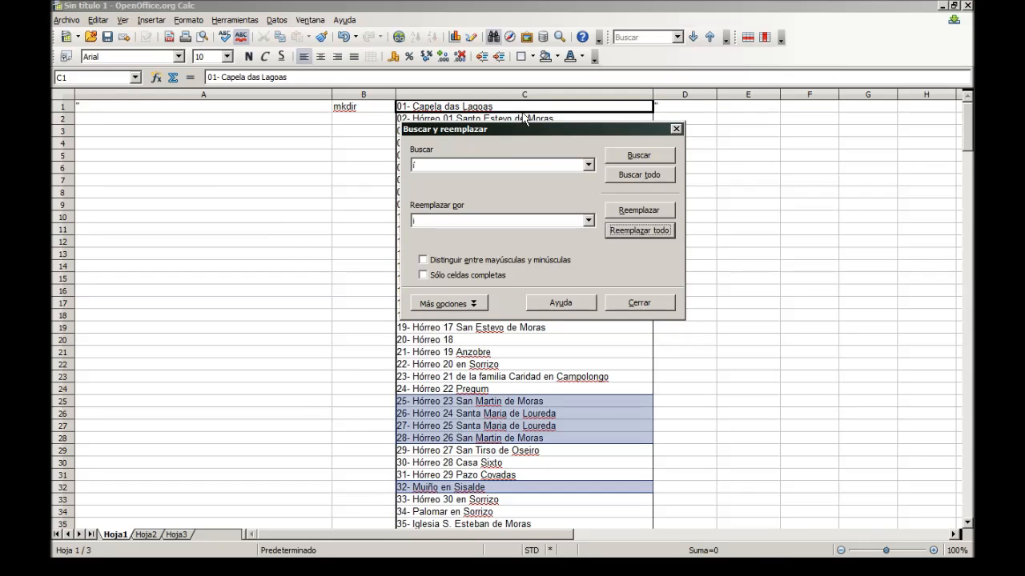
Replace every "ó" with "o" in the folder names of column C.
click(477, 165)
text(ó)
key(Tab)
text(o)
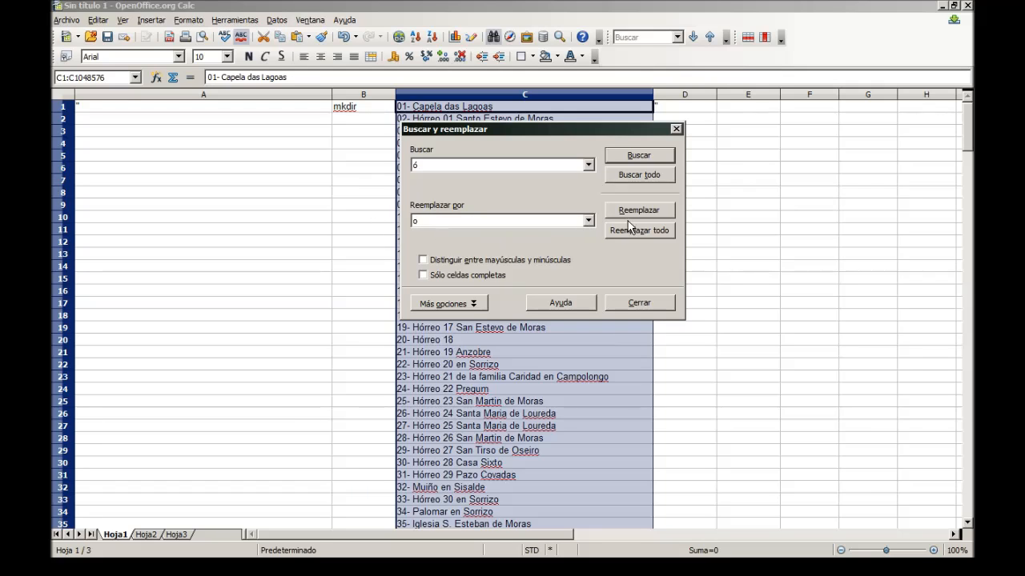
click(633, 230)
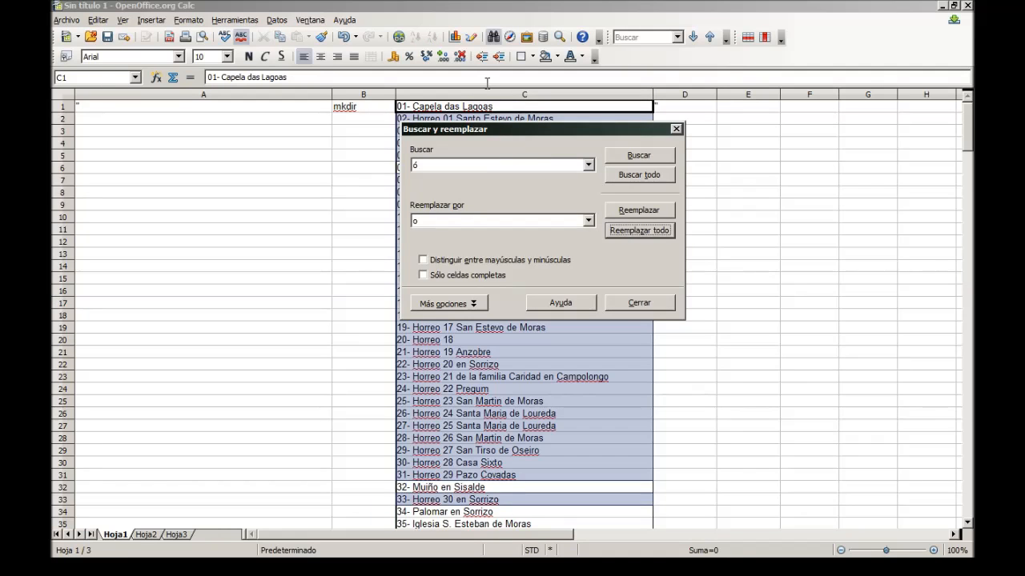
Run a replacement of every "ú" with "u" on the whole of column C.
click(438, 165)
text(ú)
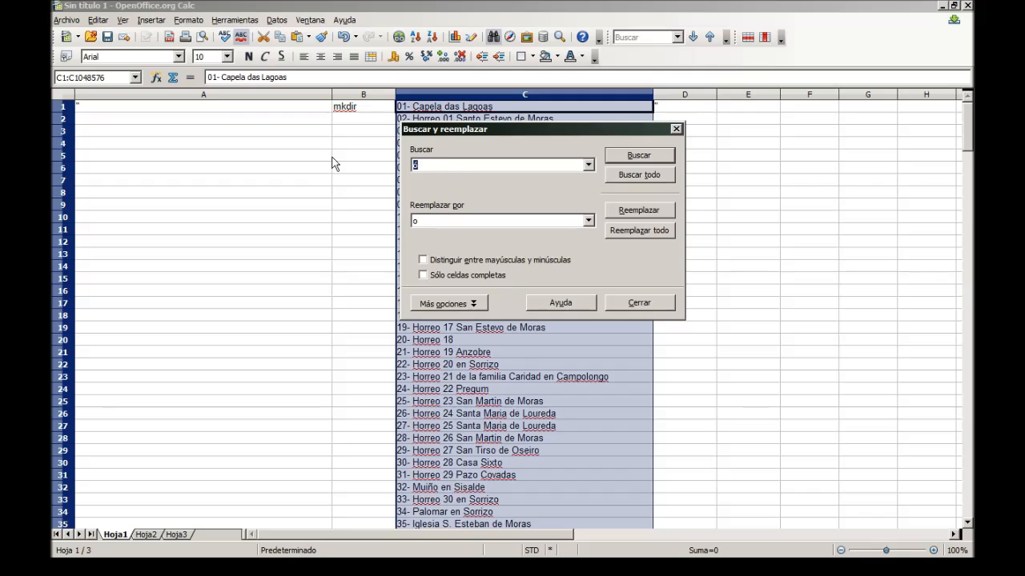
double_click(439, 223)
text(u)
click(629, 232)
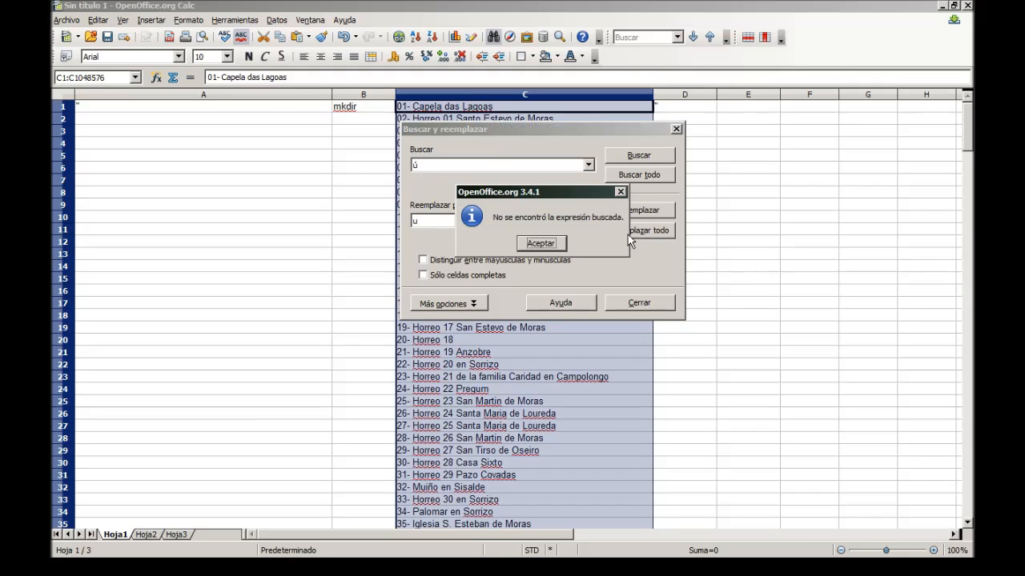
click(552, 243)
Replace every "ñ" with "n" in column C and close Find & Replace.
double_click(461, 171)
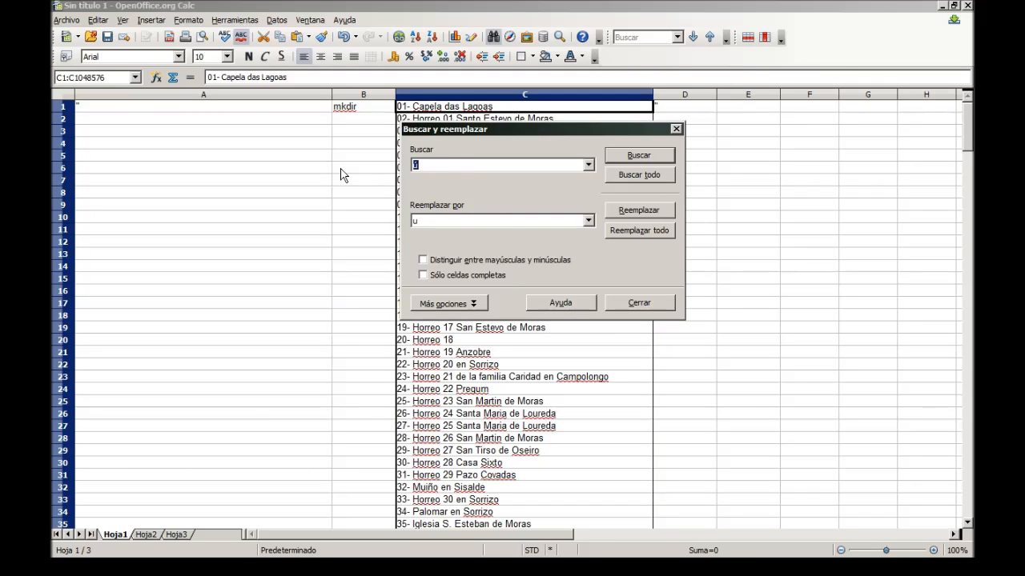
text(ñ)
double_click(415, 221)
text(n)
click(645, 230)
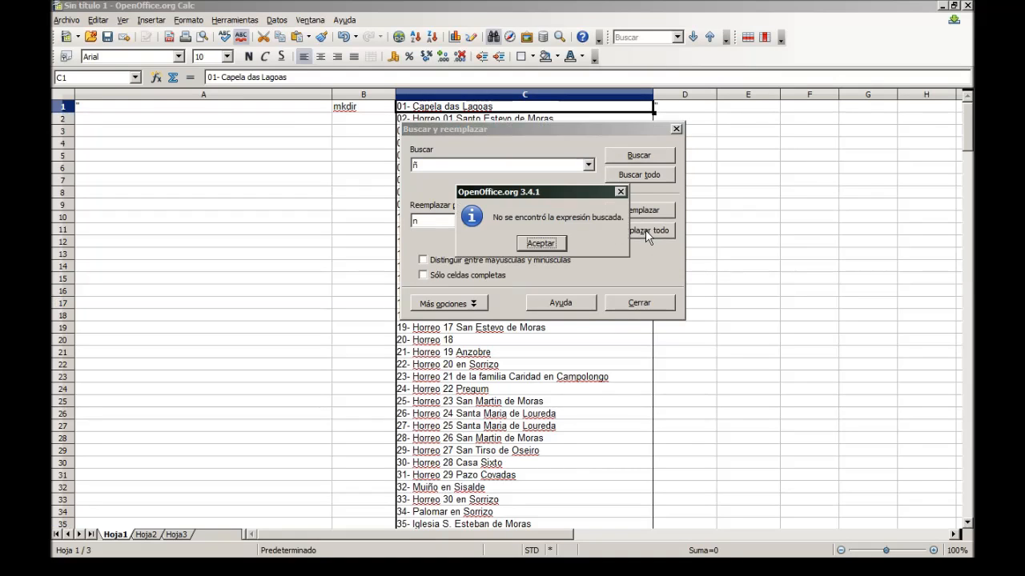
click(544, 238)
click(646, 230)
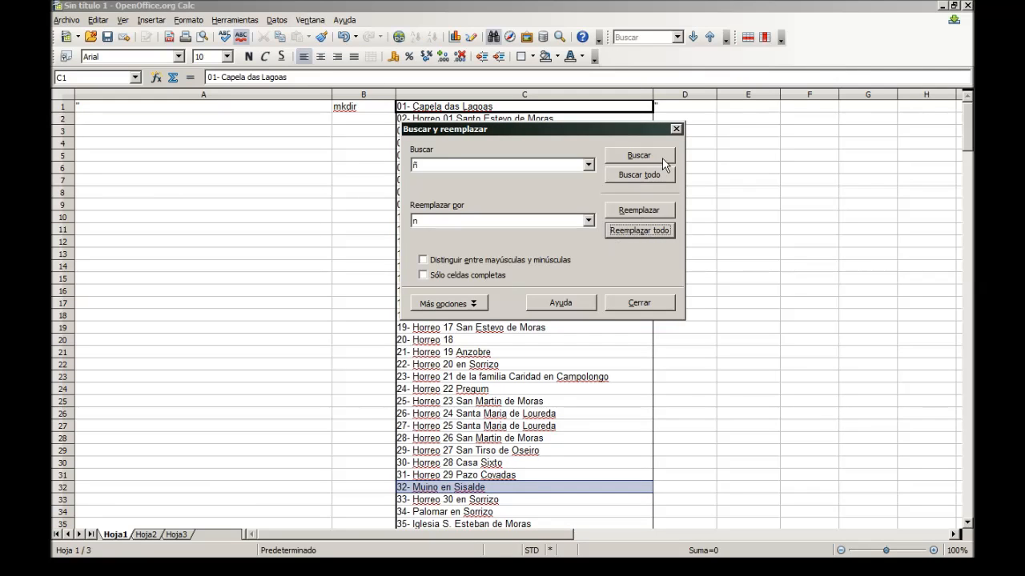
click(675, 128)
Edit cell C8 to read 08- Hórreo 06 Anzobre, with an accented "ó".
click(459, 146)
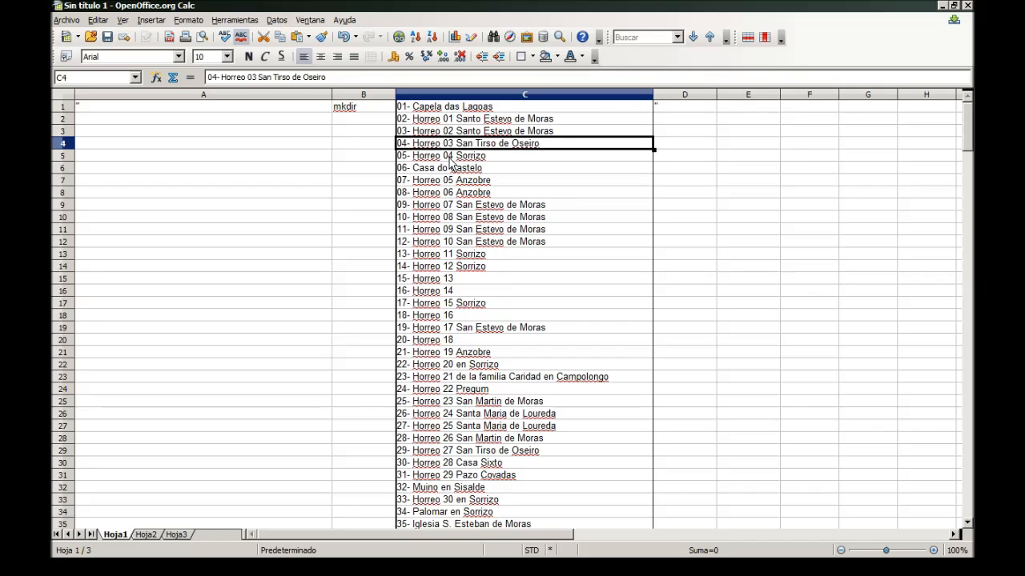
click(453, 195)
double_click(429, 192)
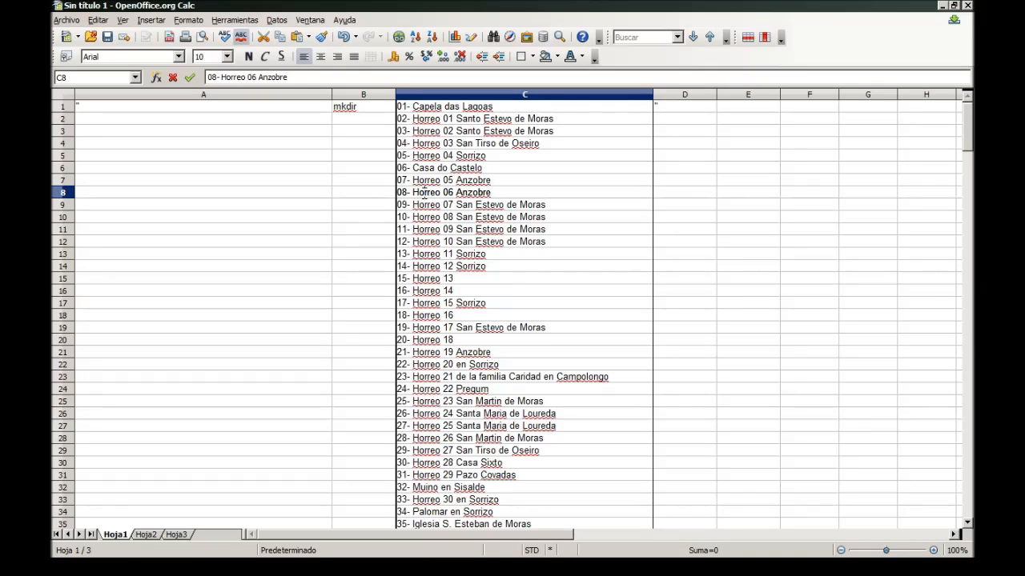
key(BackSpace)
text(ó)
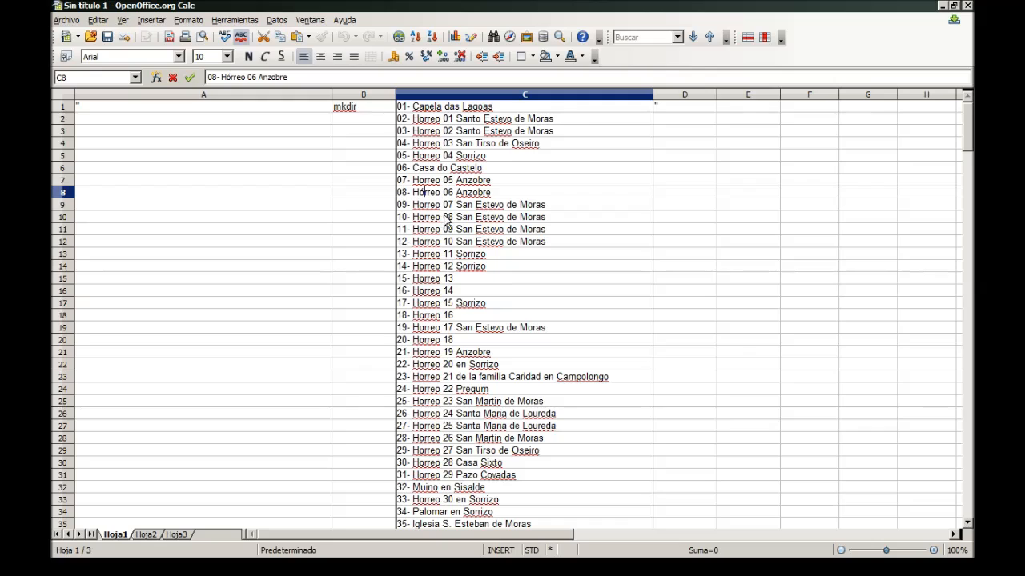
click(446, 221)
click(463, 210)
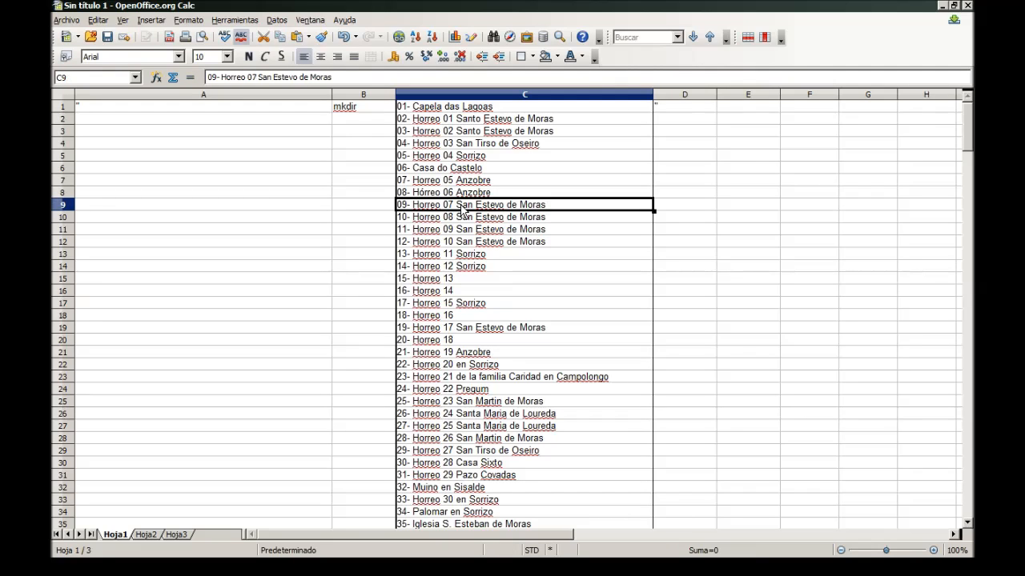
Fill the quotation mark in A1 and the mkdir text in B1 down to row 66.
drag(323, 108, 396, 203)
mouse_move(481, 535)
mouse_down()
mouse_move(602, 528)
mouse_move(481, 529)
mouse_up()
drag(969, 403, 961, 131)
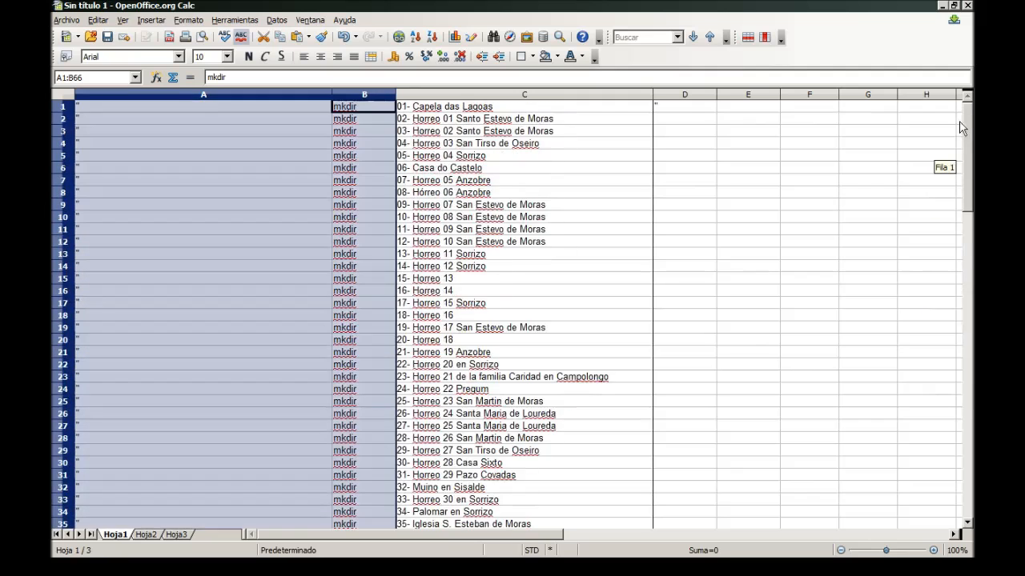
Fill the quotation mark in D1 down column D to row 66.
click(661, 110)
drag(716, 113, 695, 363)
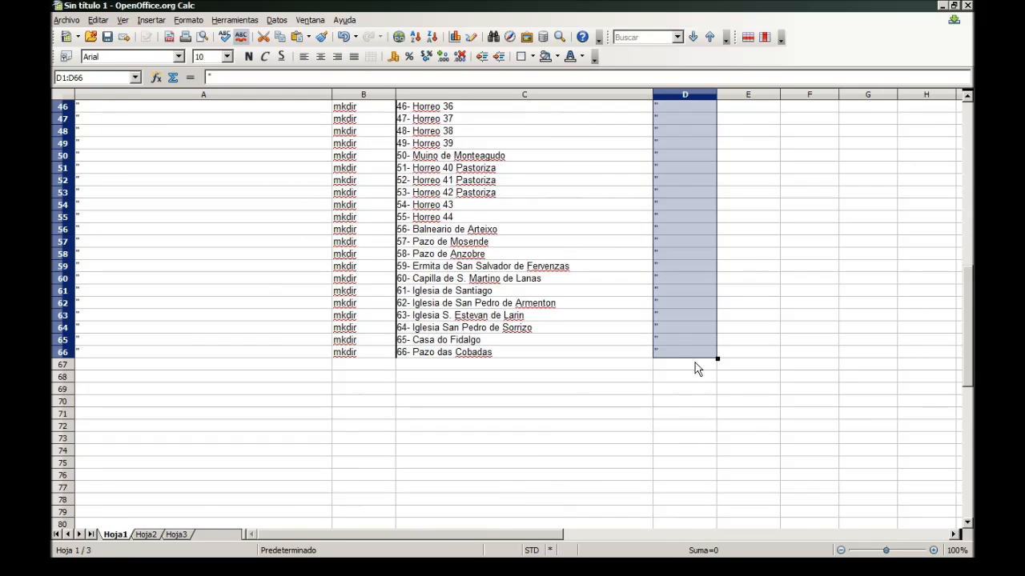
drag(968, 365, 923, 174)
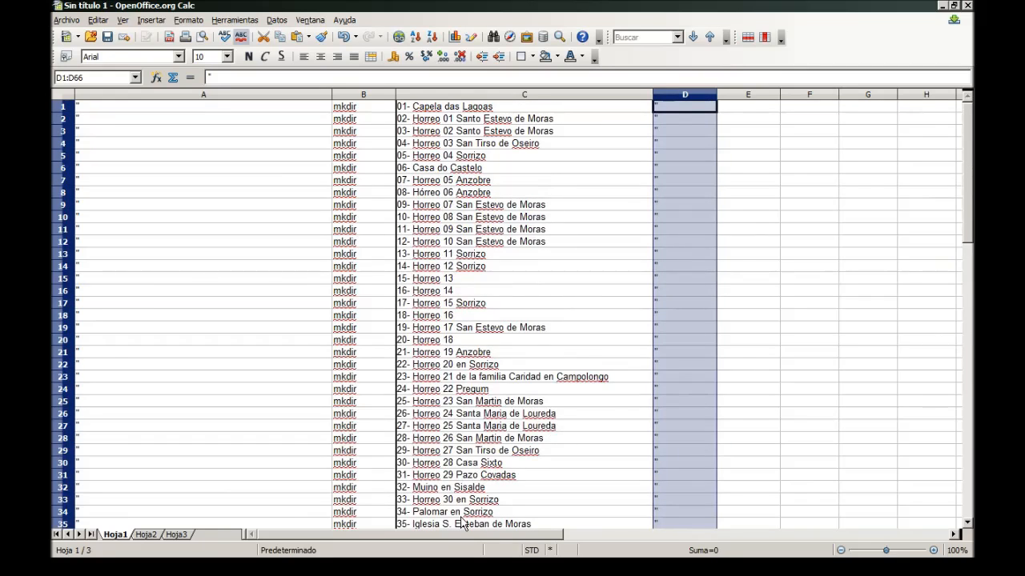
Check the mkdir pattern in Notepad, enter =A1&B1&" "&C1&D1 in cell E1 of the spreadsheet and widen column E.
key(alt+Tab)
click(431, 305)
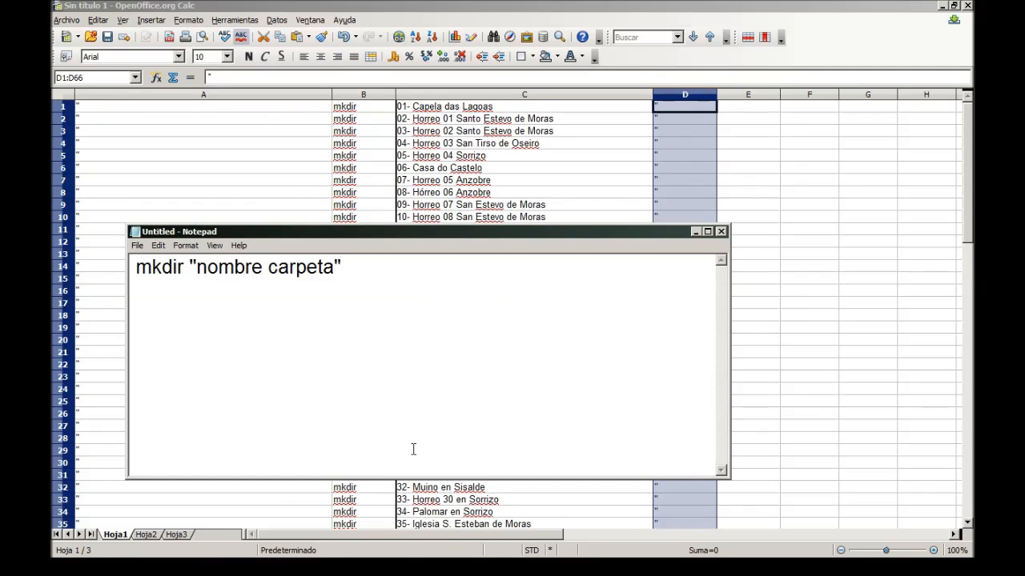
key(alt+Tab)
click(724, 110)
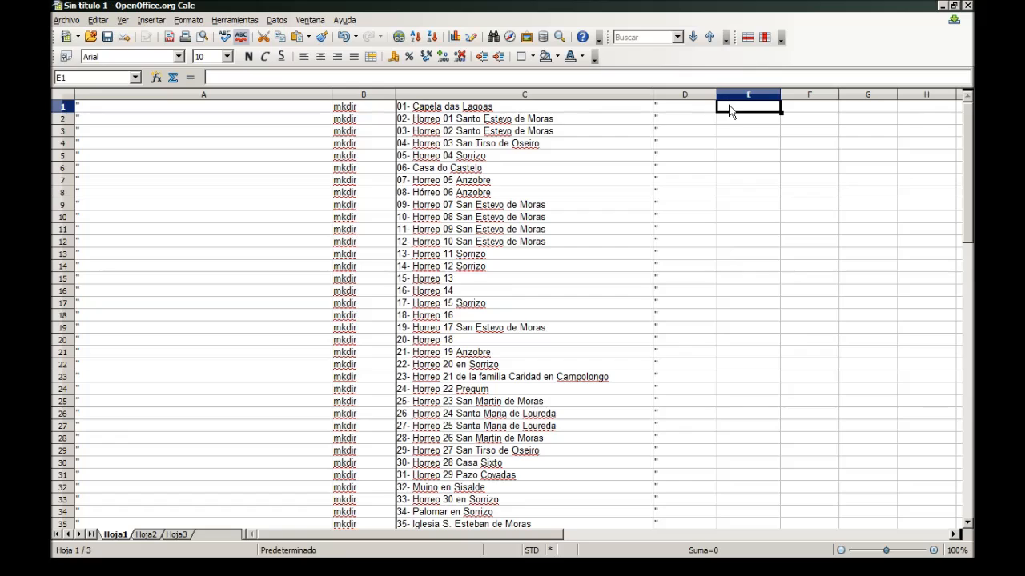
text(=)
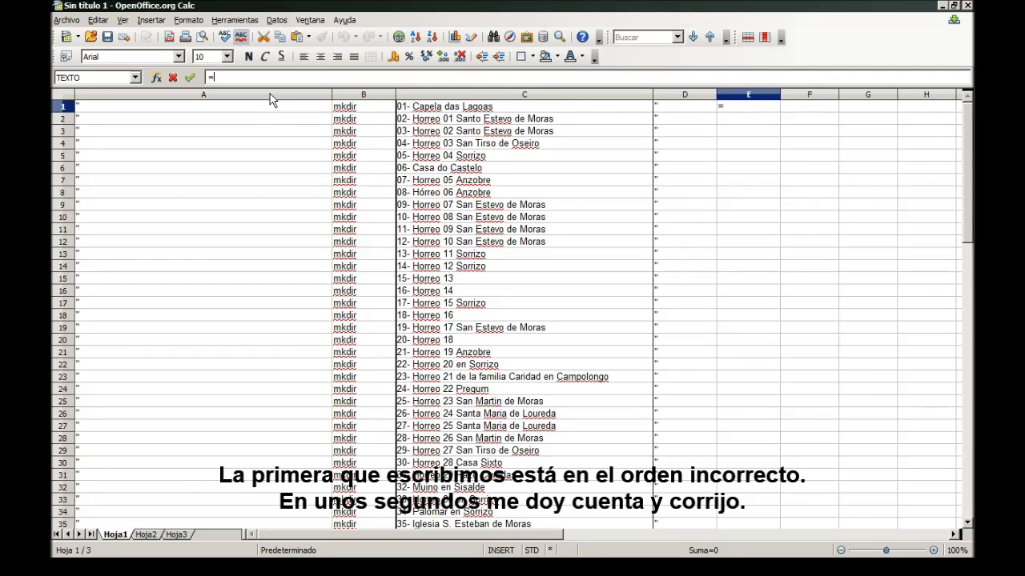
text(A1&)
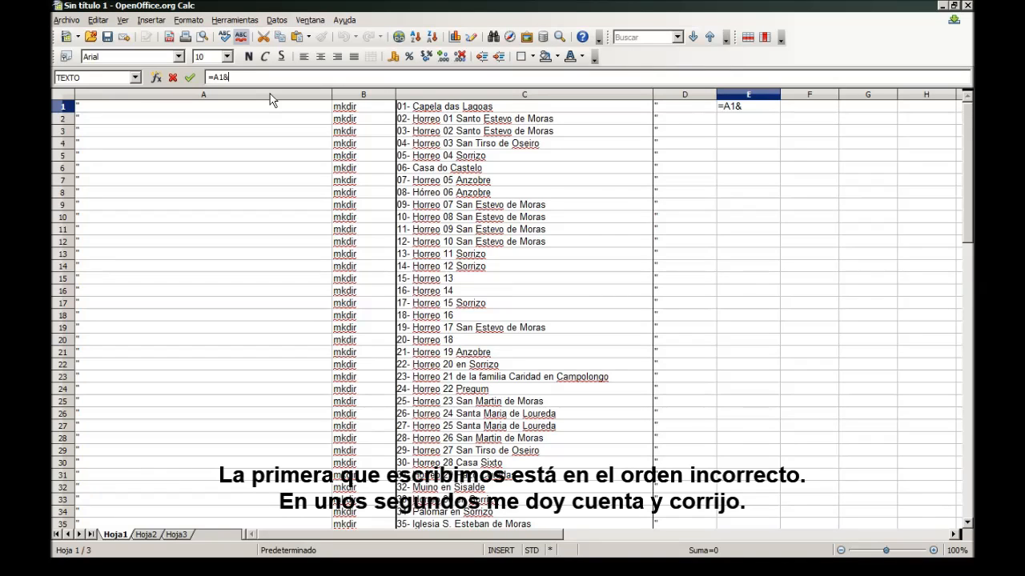
text(B1&")
text(&" "&C1&)
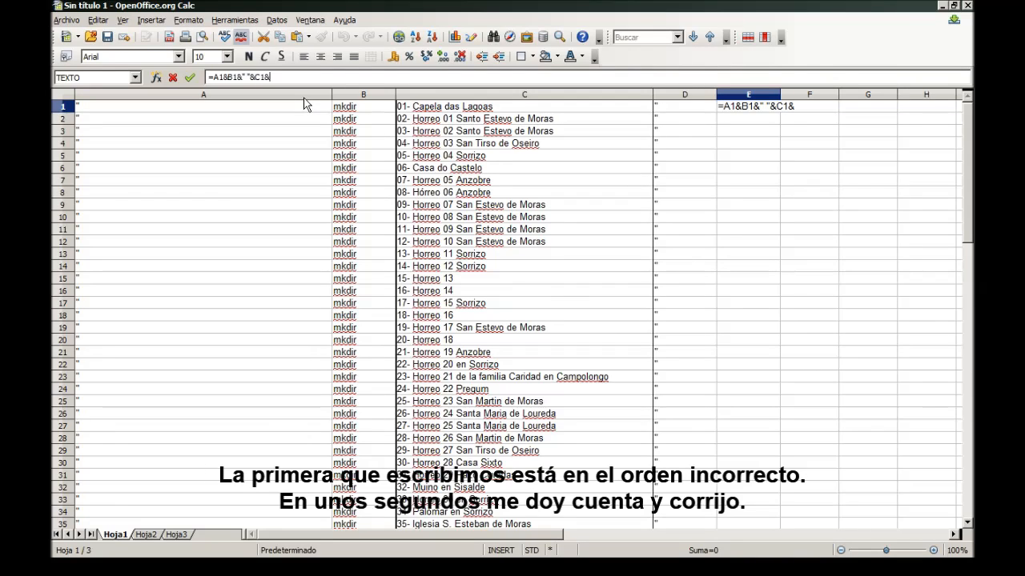
text(D1)
key(Return)
drag(780, 94, 871, 174)
Fill the E1 formula down to row 66 and undo the fill.
click(812, 109)
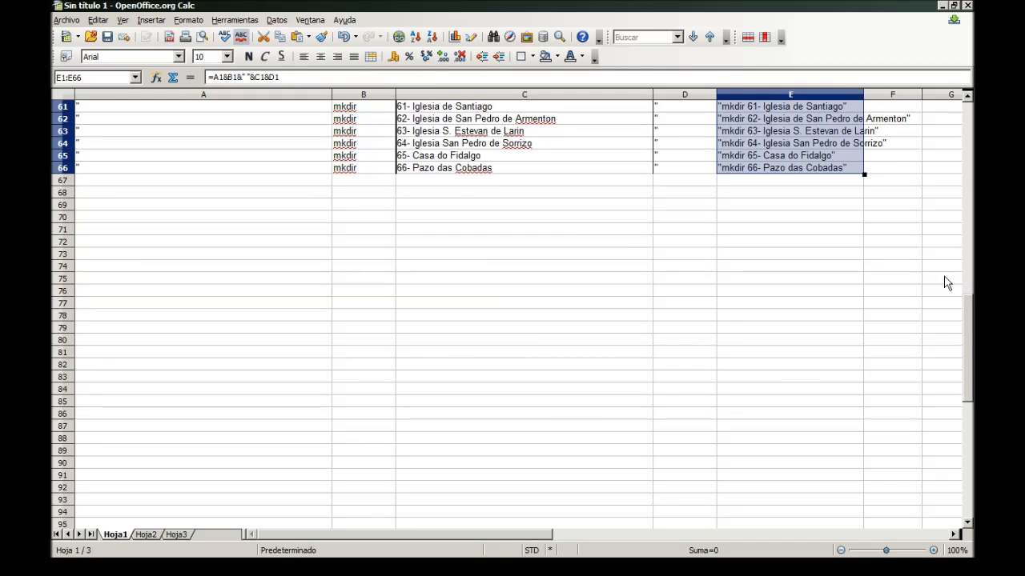
scroll(880, 336, up, 1)
drag(971, 340, 971, 137)
key(ctrl+z)
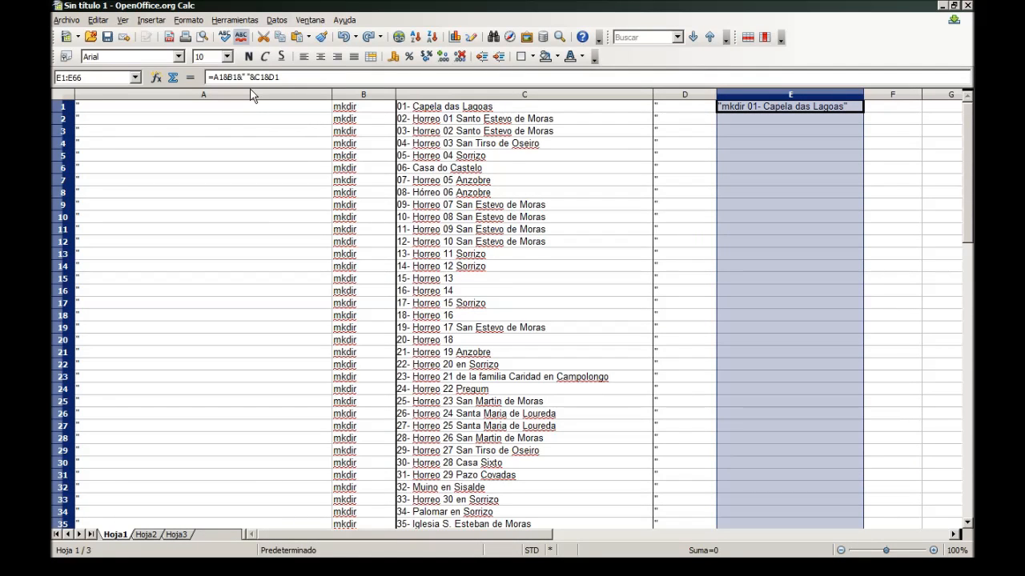
Change the formula in cell E1 to =B1&" "&A1&C1&D1 so the opening quotation mark follows mkdir.
double_click(222, 77)
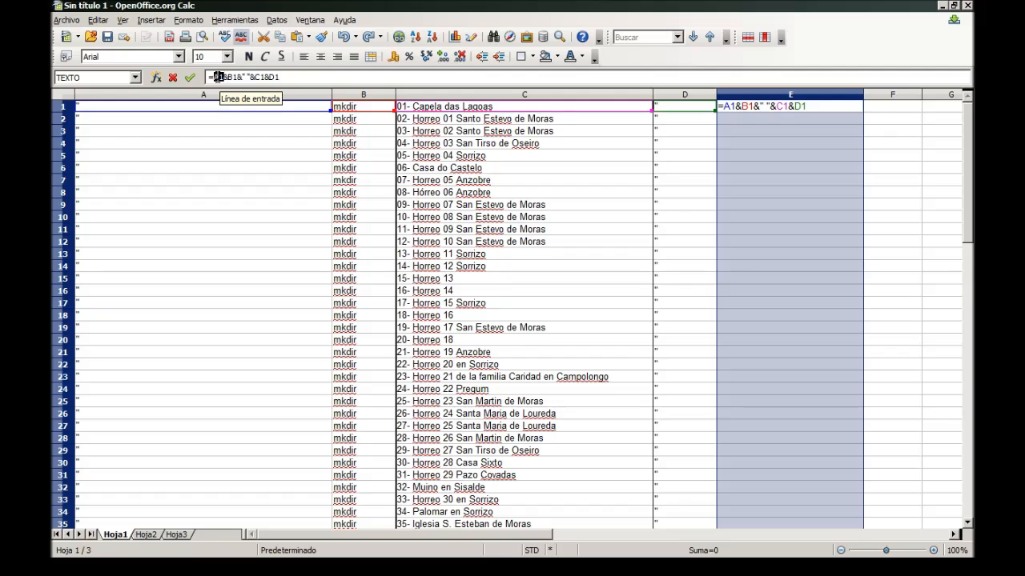
text(B1)
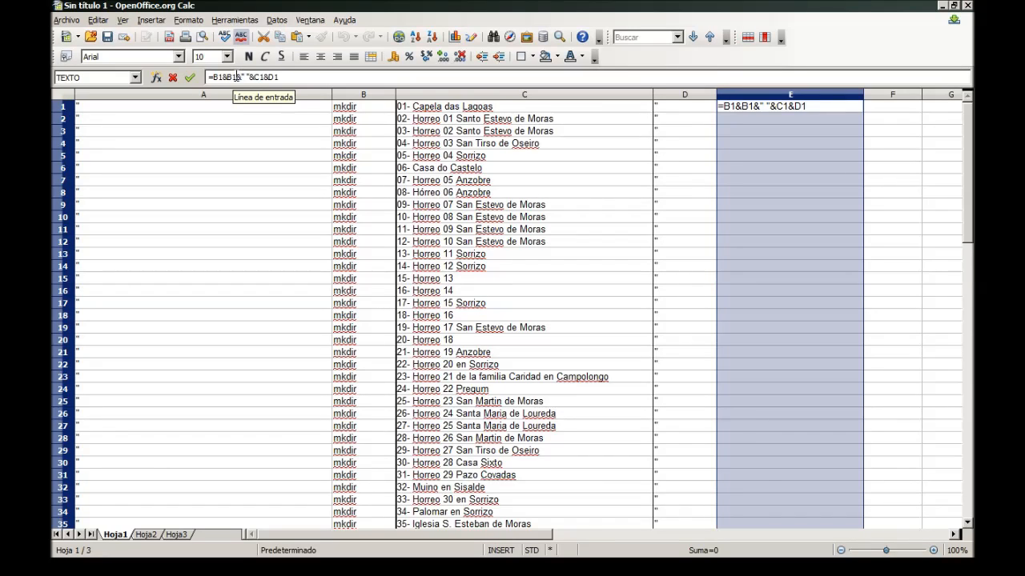
drag(230, 77, 227, 78)
text(" ")
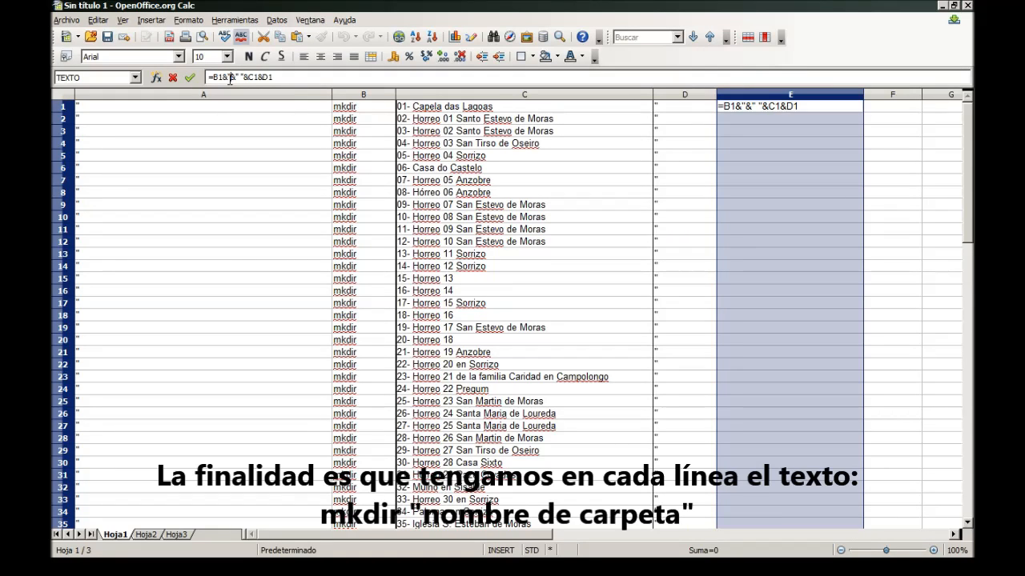
drag(249, 77, 242, 77)
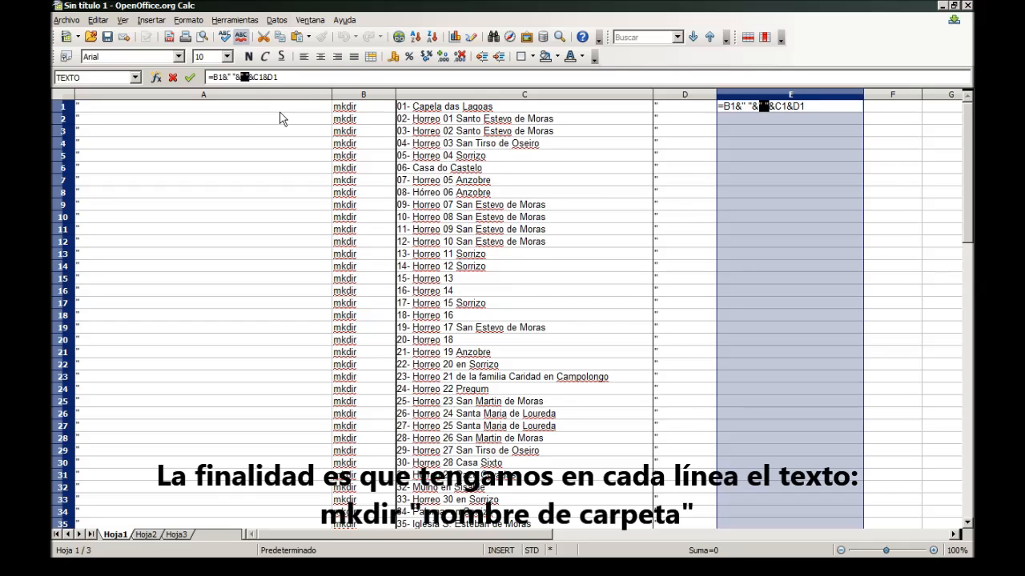
text(A1)
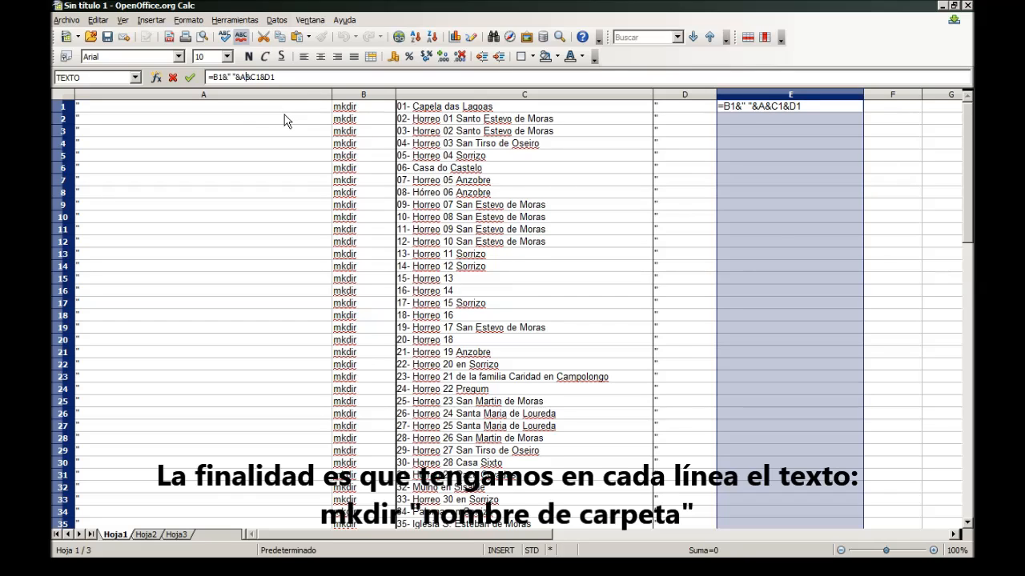
key(Return)
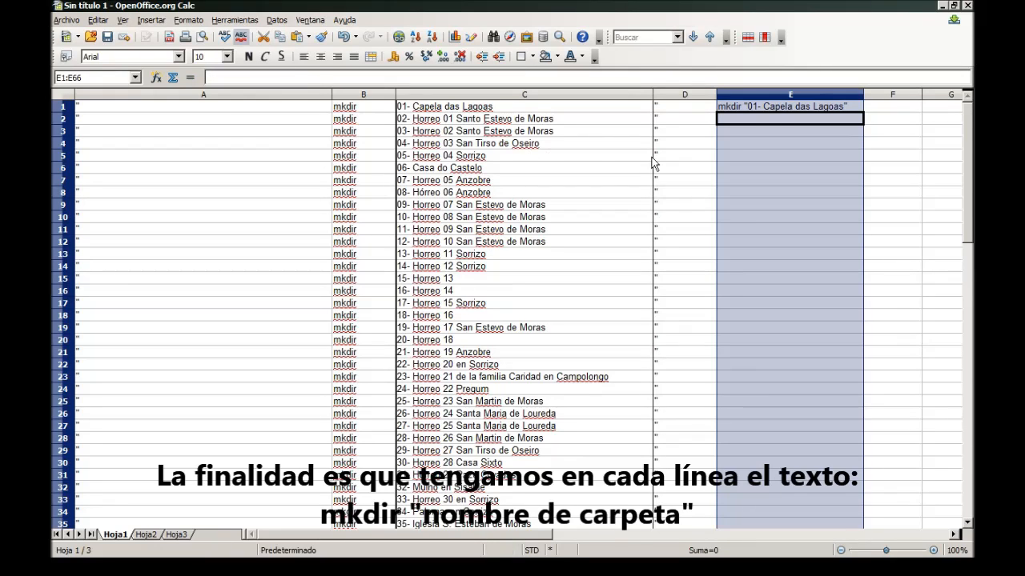
Fill the corrected E1 formula down column E to row 66.
click(781, 108)
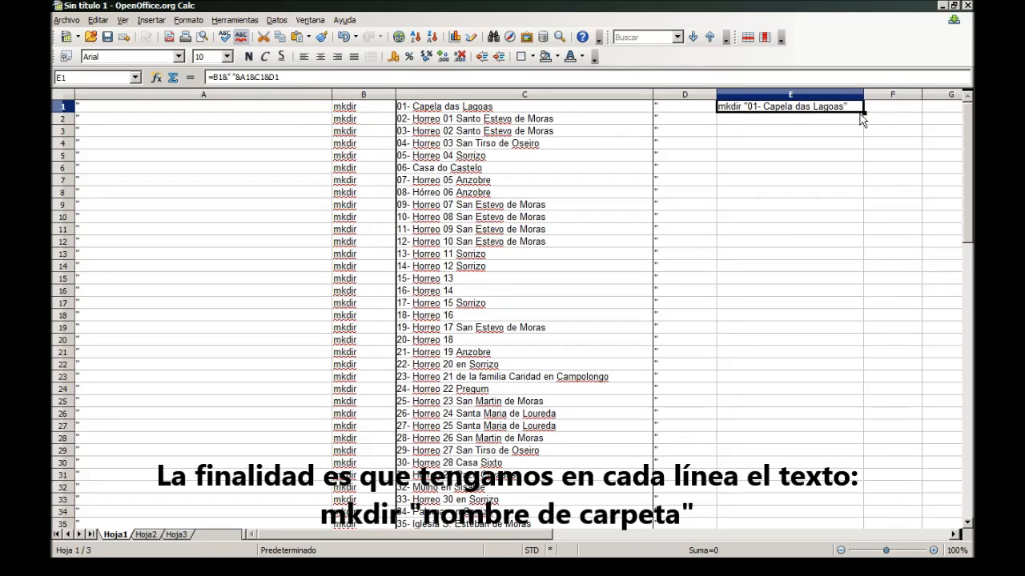
drag(865, 112, 891, 187)
drag(967, 329, 968, 112)
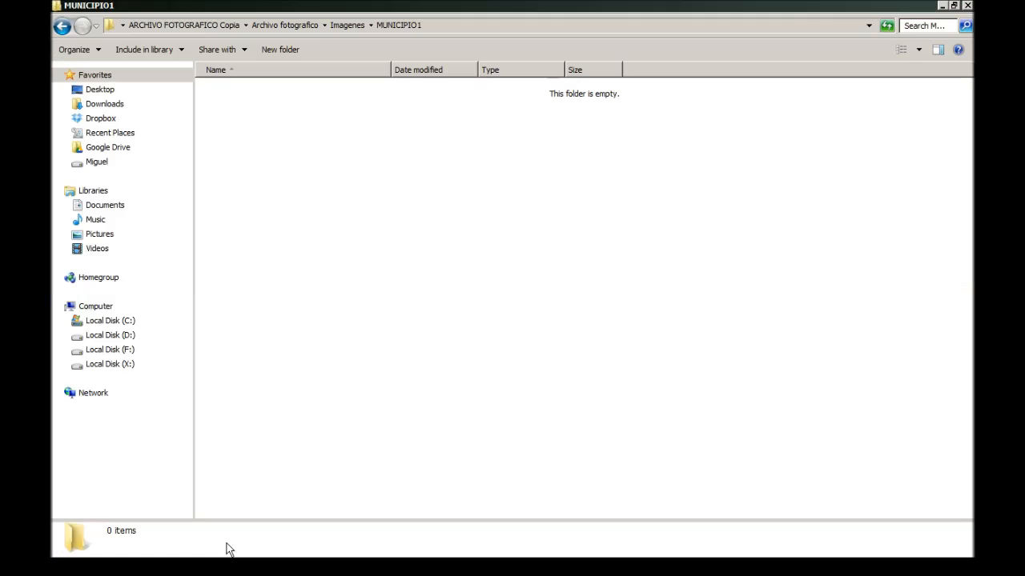
Switch to Windows Explorer and create a new text document in the MUNICIPIO1 folder inside Imagenes.
click(71, 26)
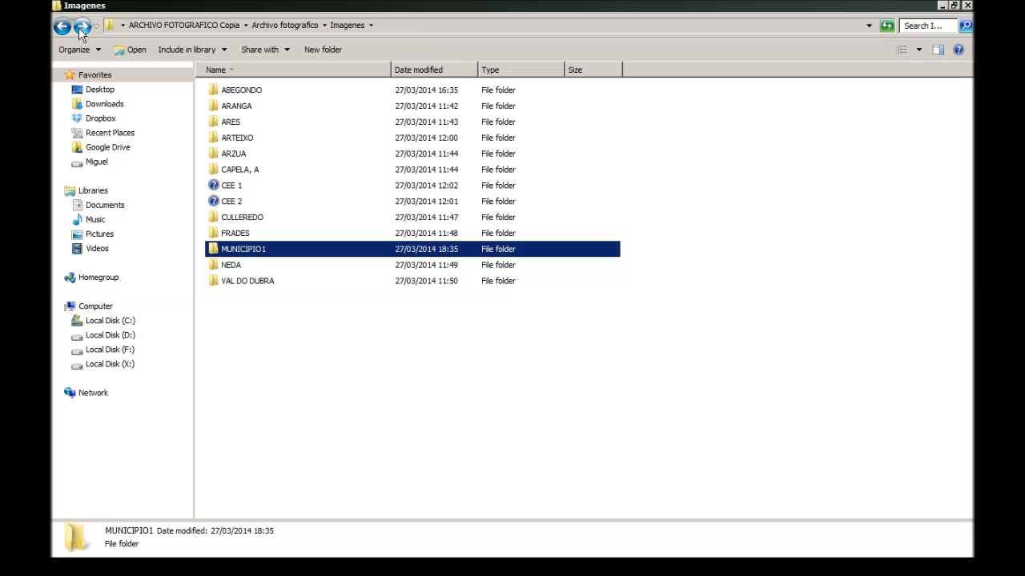
double_click(271, 251)
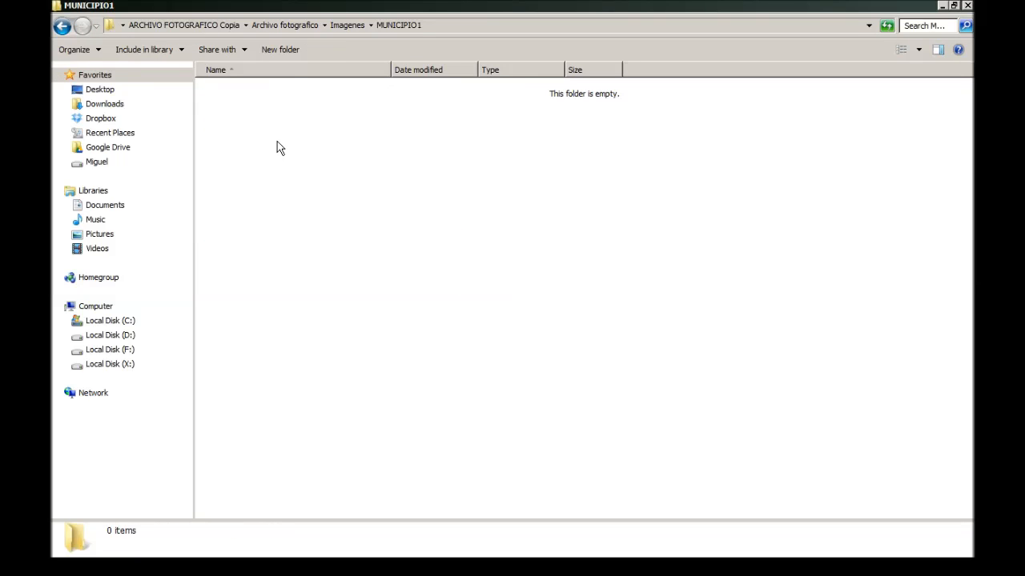
right_click(277, 143)
click(382, 294)
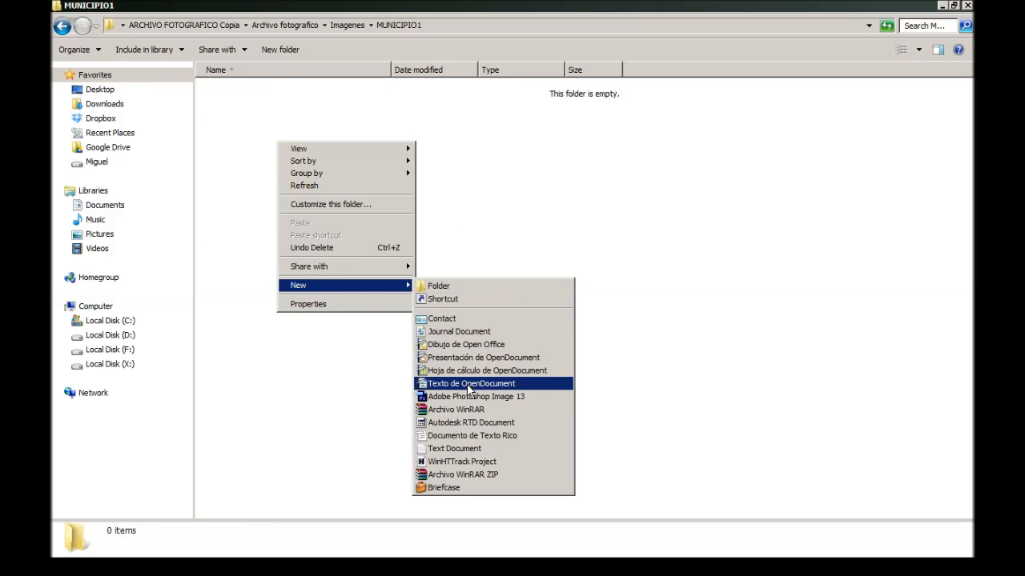
click(457, 445)
click(282, 132)
Open the new text document in Notepad, paste the copied mkdir commands, check them from the first line, then save and close it.
double_click(277, 88)
key(ctrl+v)
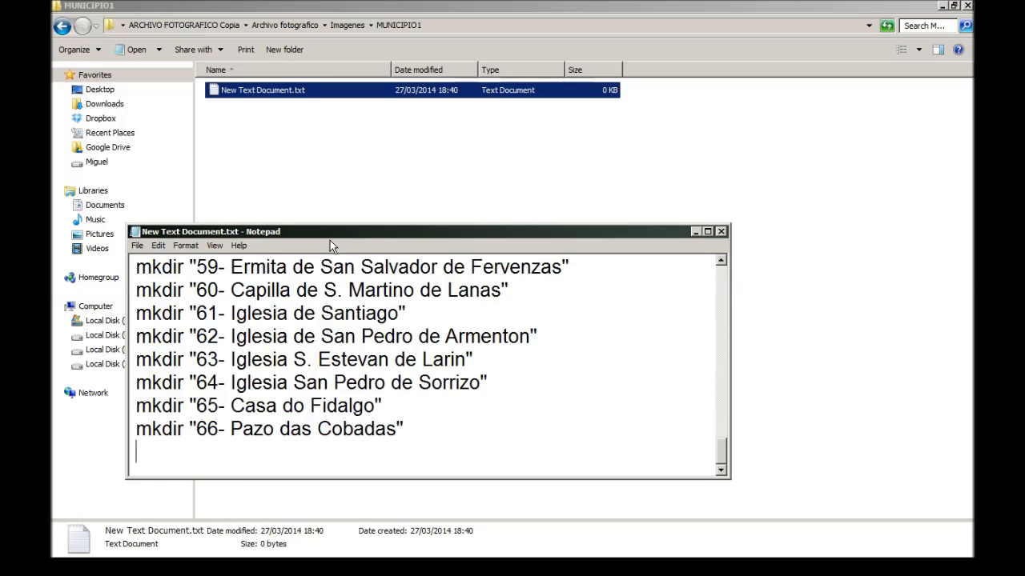
drag(723, 452, 723, 268)
click(720, 231)
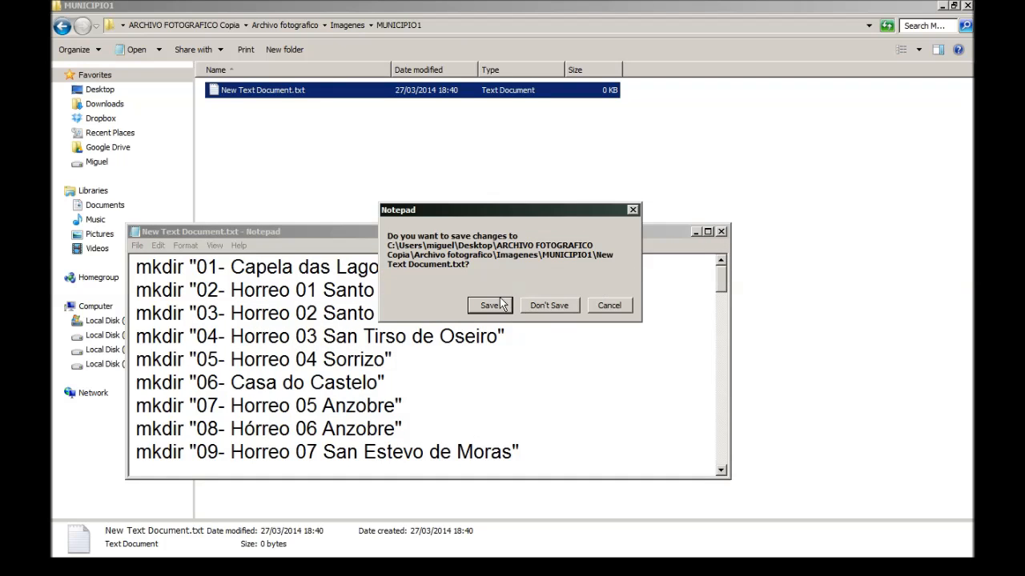
click(501, 305)
Rename the text document as New Text Document.bat to turn it into a batch file.
click(305, 92)
double_click(302, 90)
text(bat)
key(Return)
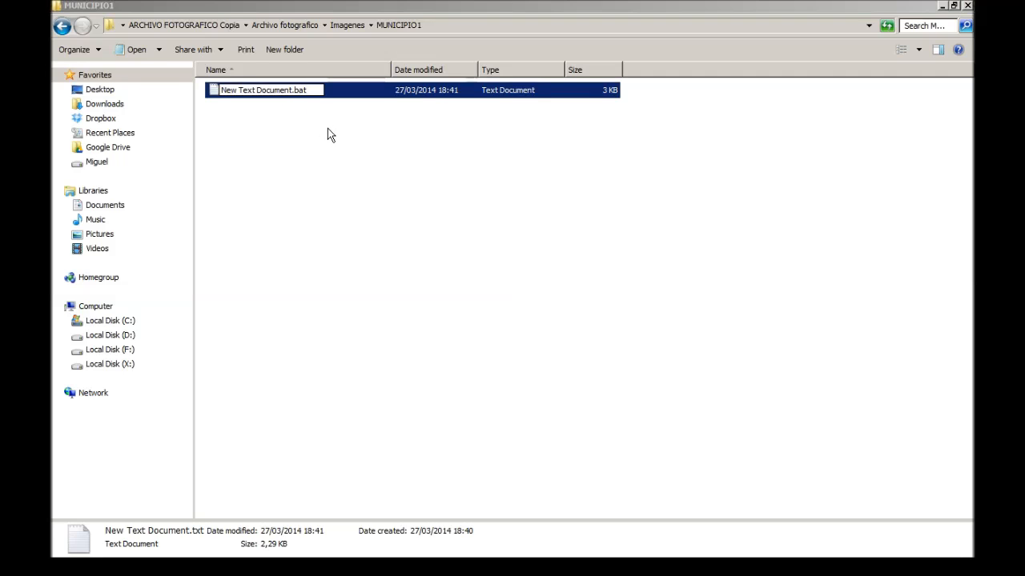
key(Return)
click(393, 161)
Run New Text Document.bat in MUNICIPIO1 and look through the created folders.
double_click(288, 94)
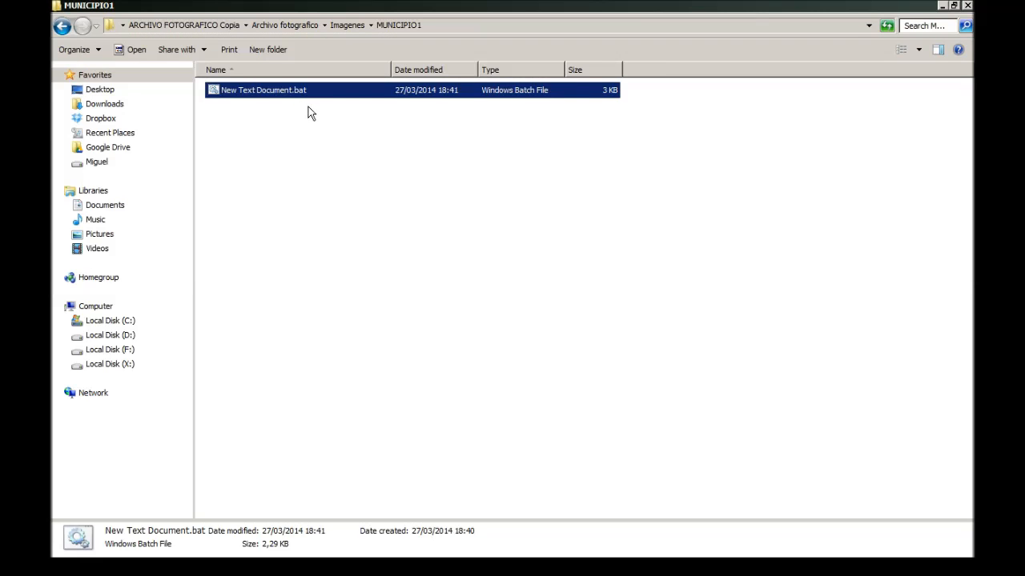
click(659, 184)
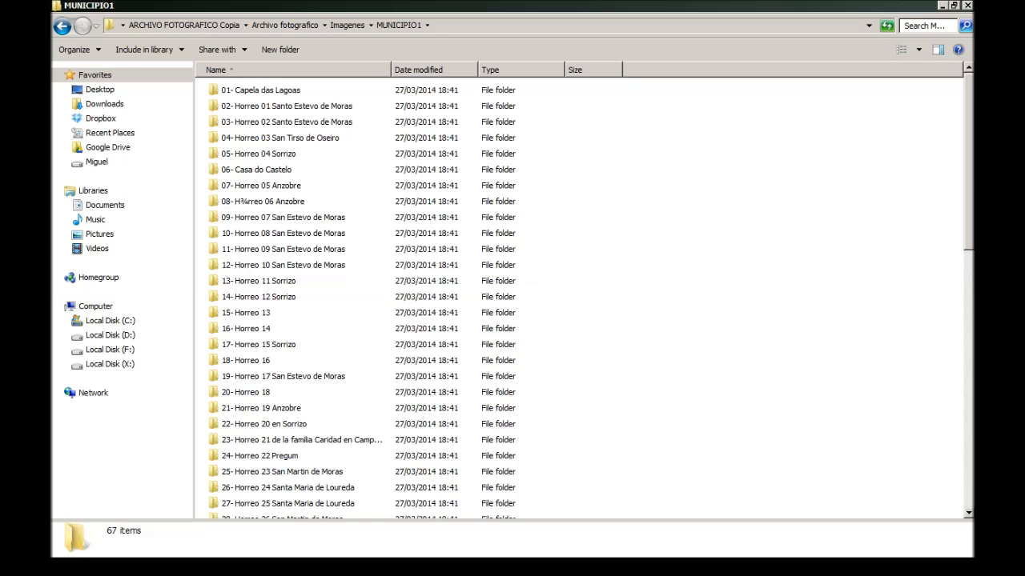
scroll(956, 245, down, 4)
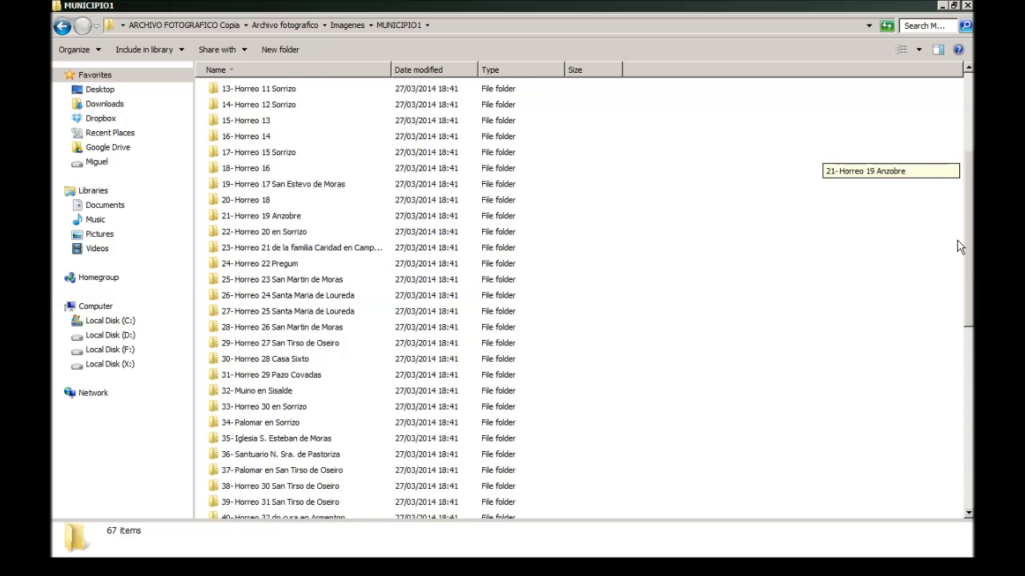
scroll(946, 168, up, 5)
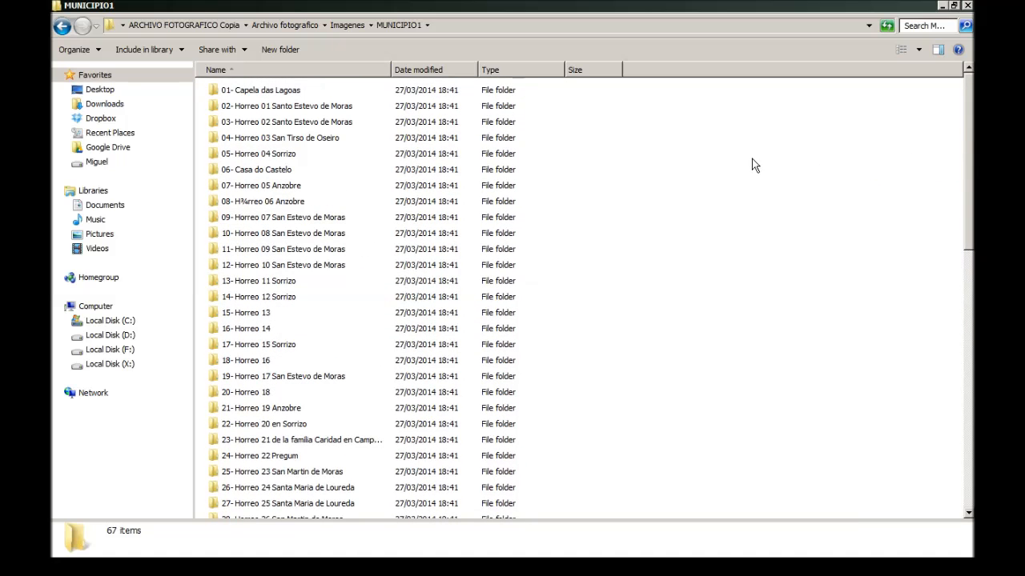
Correct the garbled character in the name of folder 08 so it reads 08- Horreo 06 Anzobre.
click(248, 206)
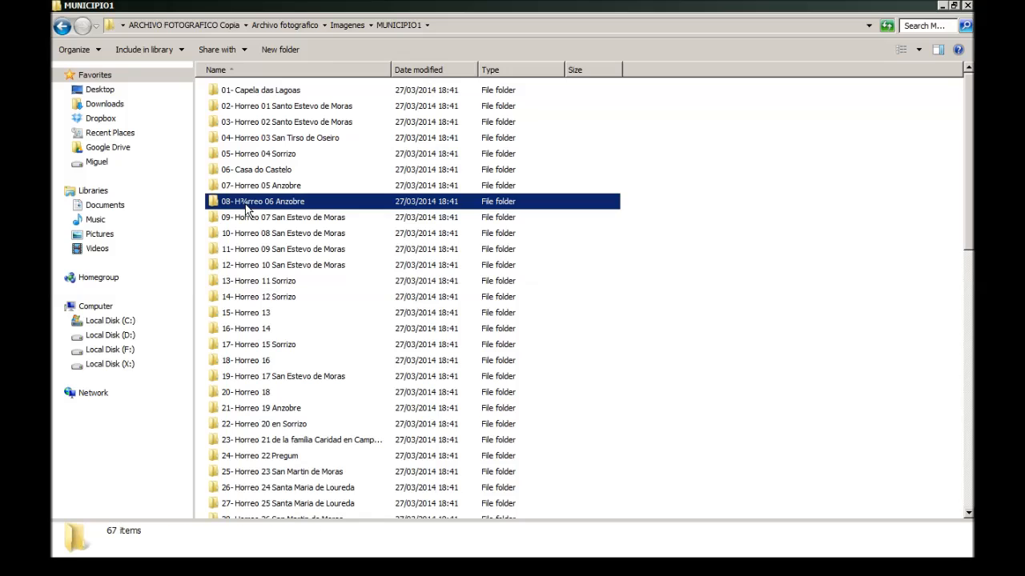
click(249, 205)
click(248, 203)
key(BackSpace)
text(o)
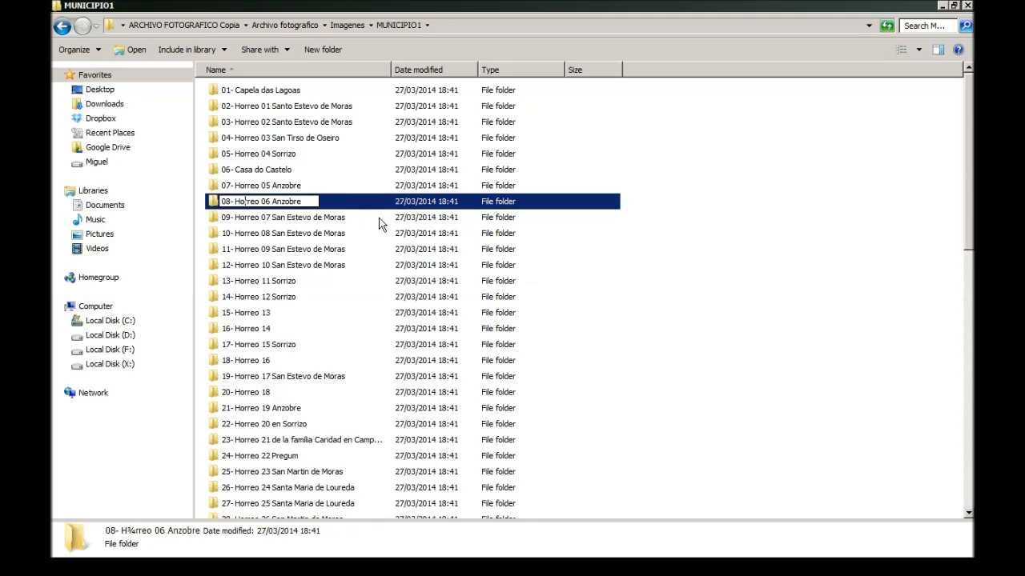
click(684, 238)
Delete New Text Document.bat from the MUNICIPIO1 folder.
scroll(424, 240, down, 10)
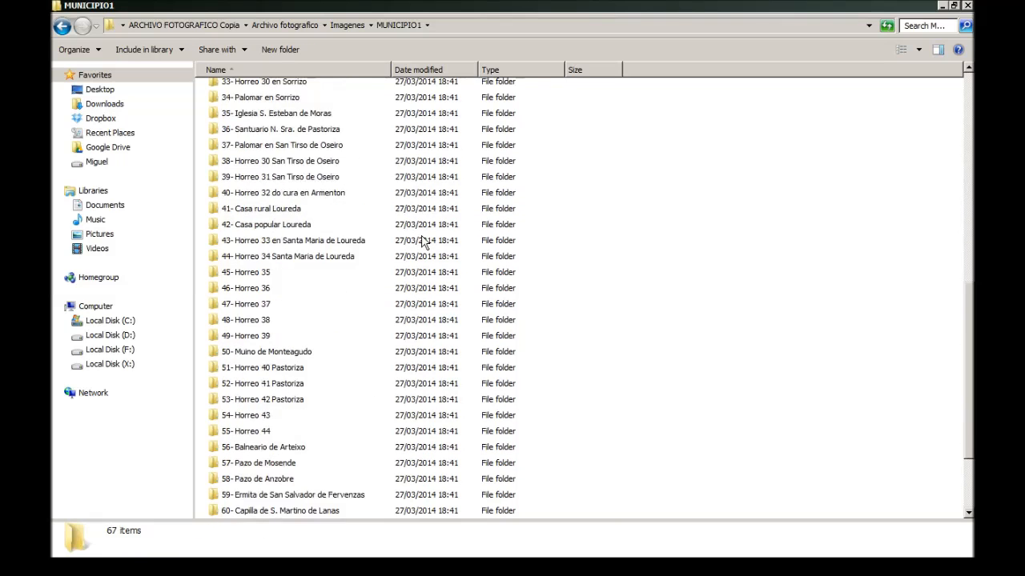
scroll(422, 242, down, 3)
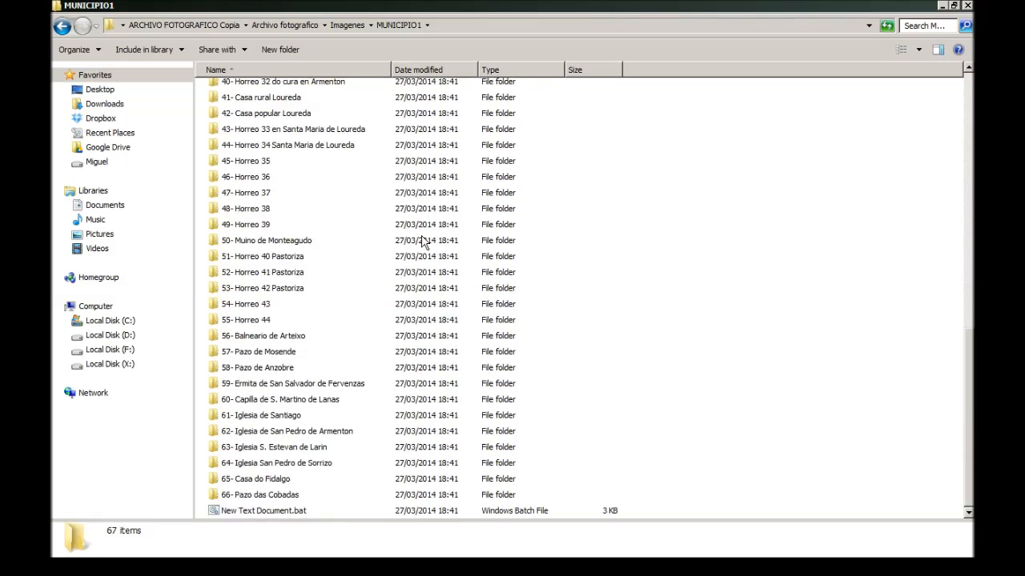
click(298, 512)
key(Delete)
key(Return)
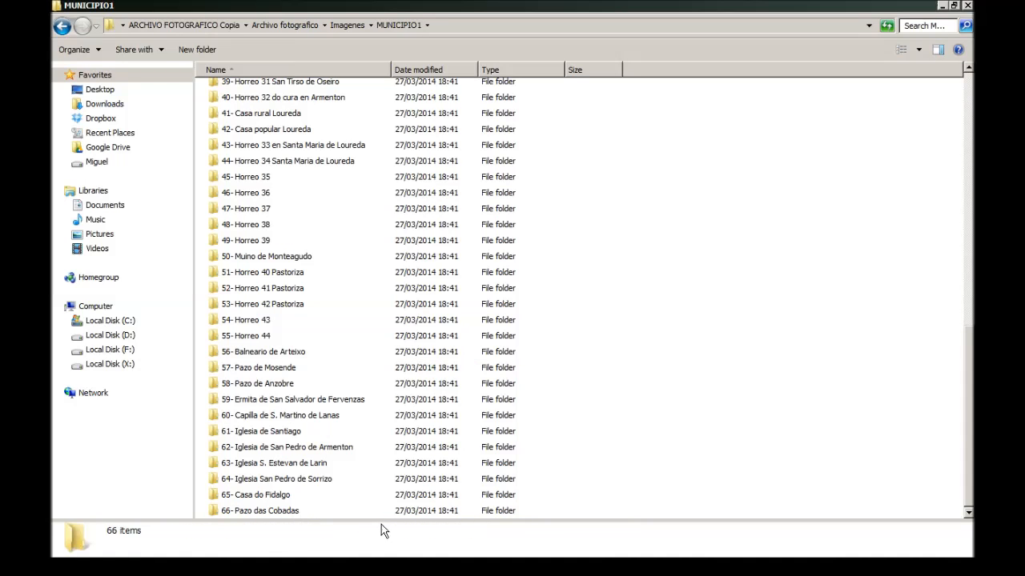